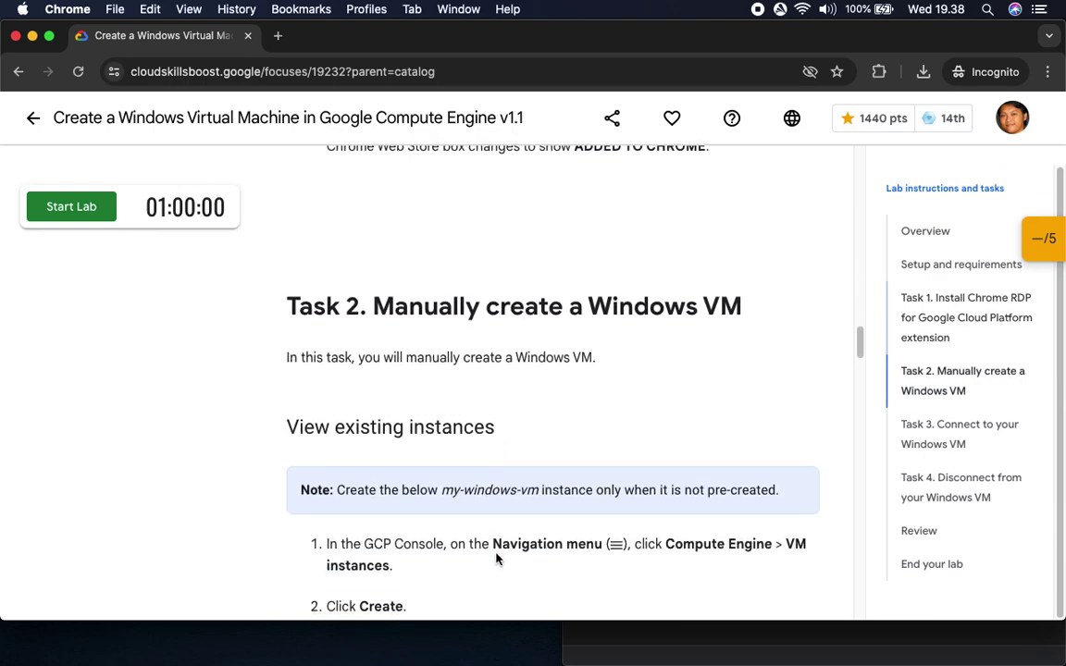
Start the Windows VM lab and accept the Google Cloud Platform Terms of Service in the student console.
scroll(462, 424, down, 2)
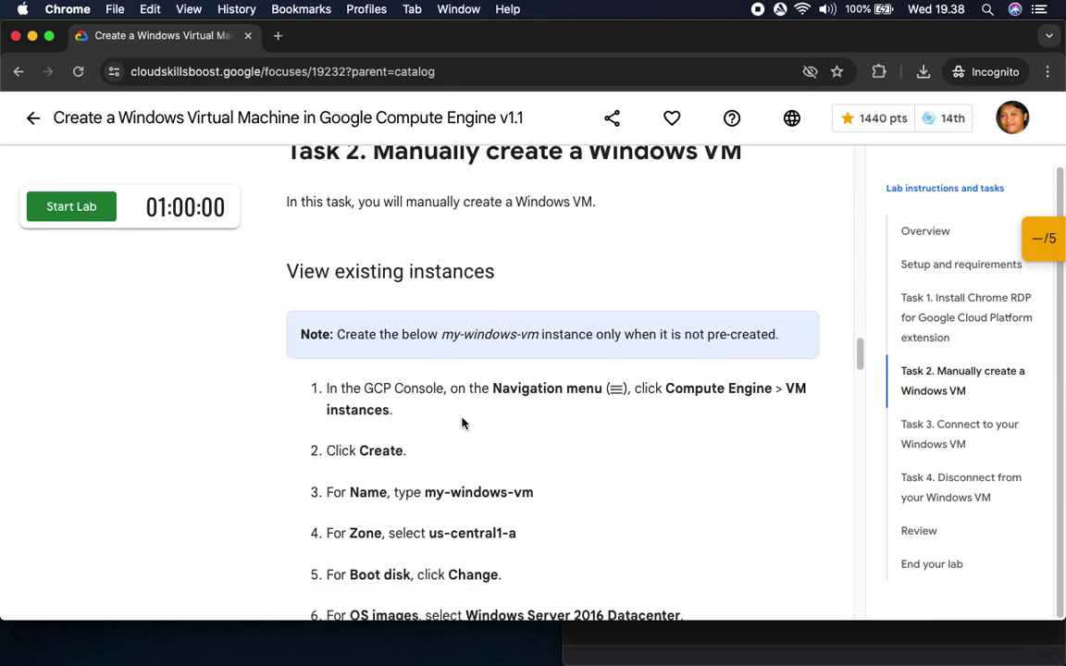
click(64, 209)
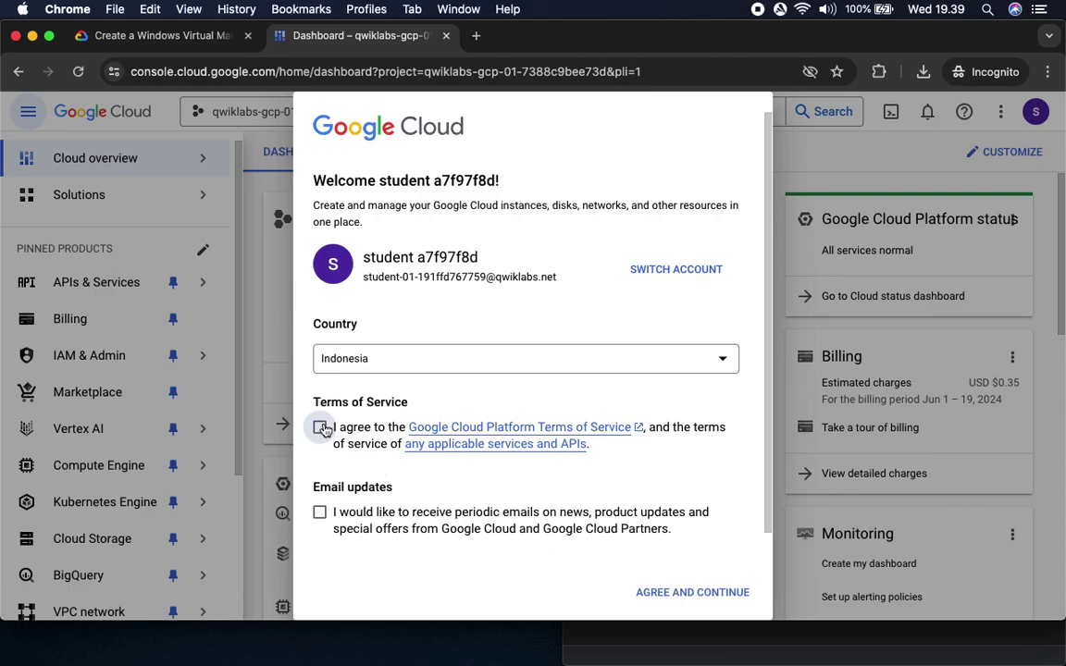
click(321, 428)
click(722, 595)
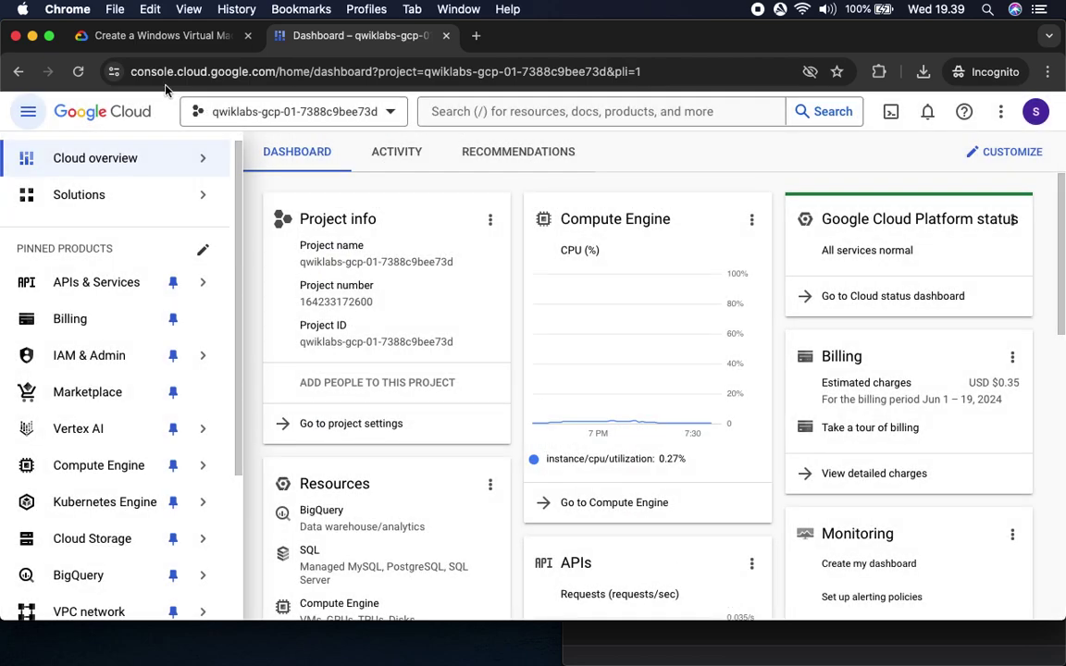
Check the lab's navigation instruction, open Compute Engine's VM instances page in the console and dismiss the tutorial pane.
click(144, 37)
drag(695, 239, 812, 259)
click(340, 39)
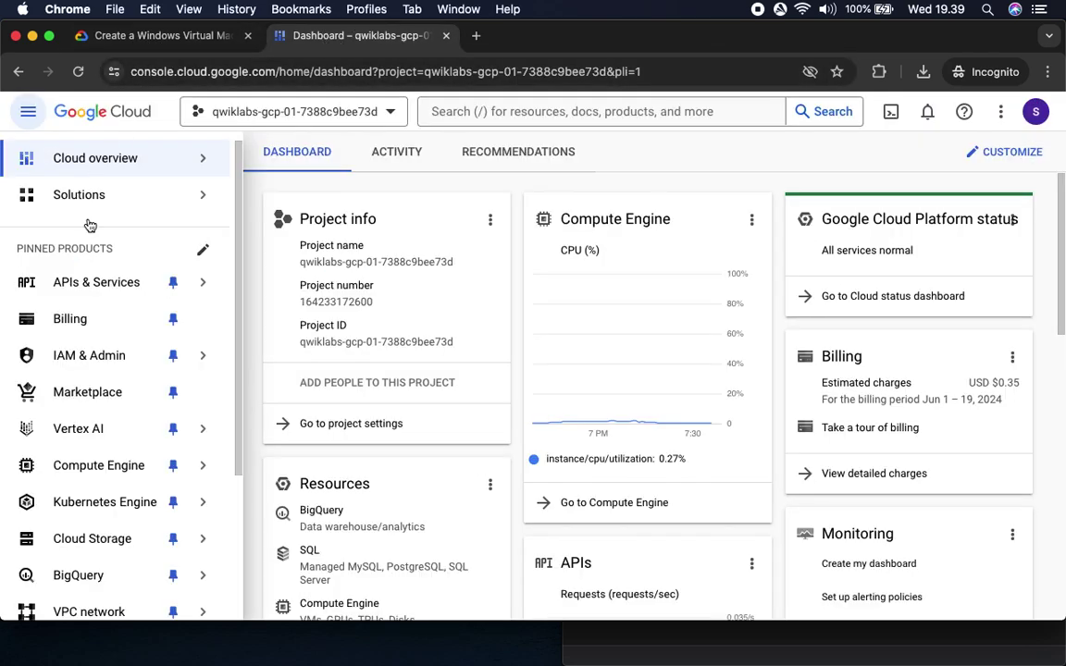
mouse_move(127, 463)
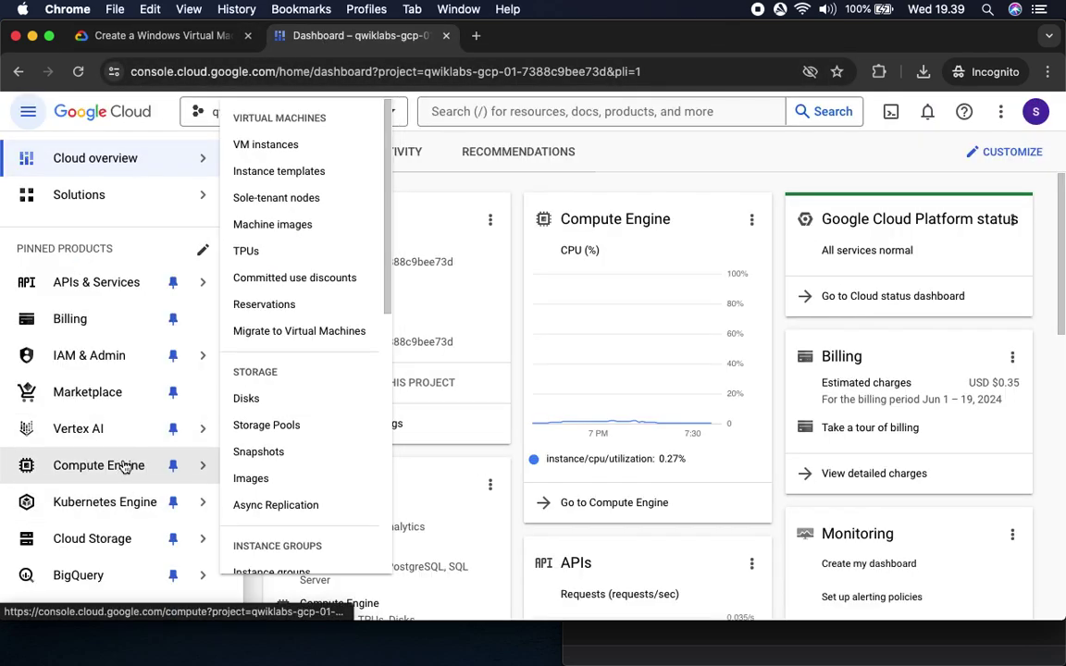
click(291, 146)
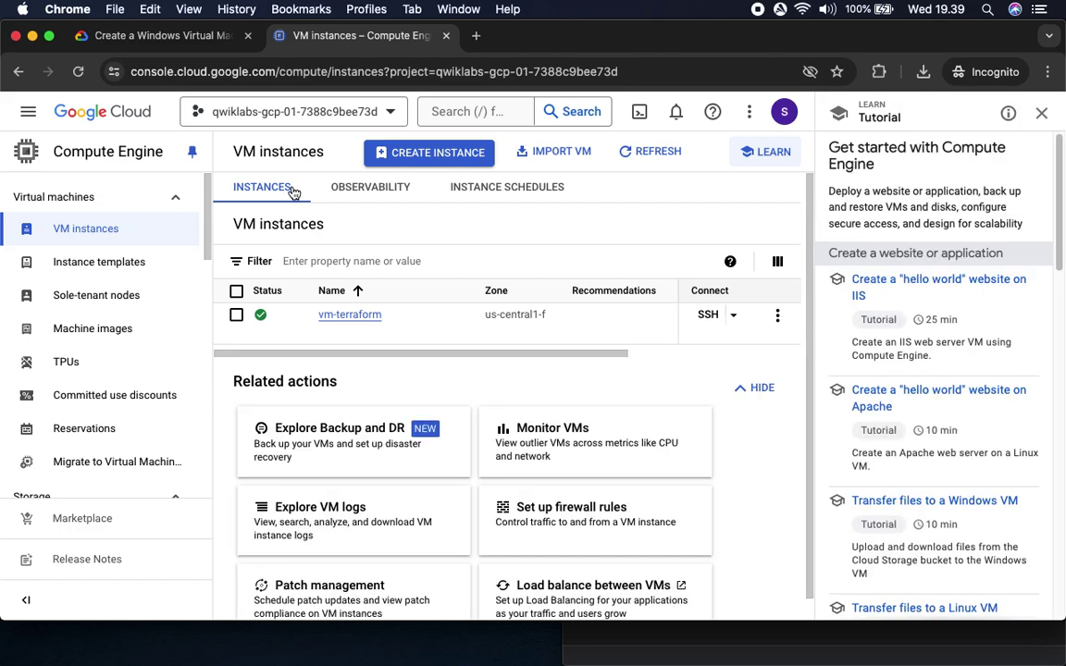
click(1042, 113)
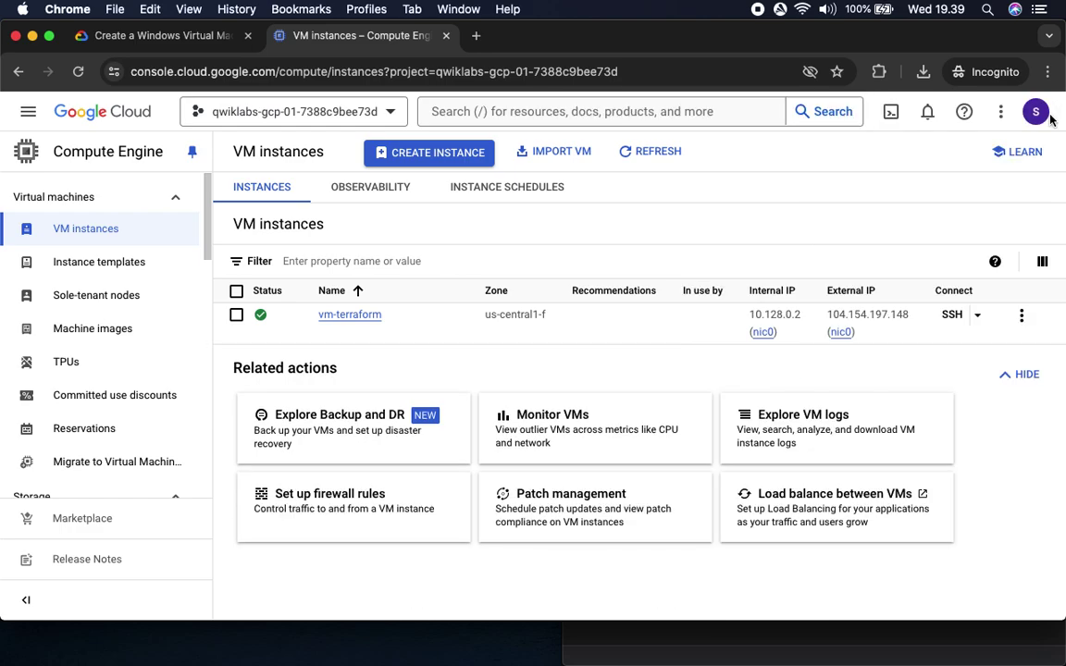
Check the lab's next instruction and start creating a new VM instance in the console.
click(162, 36)
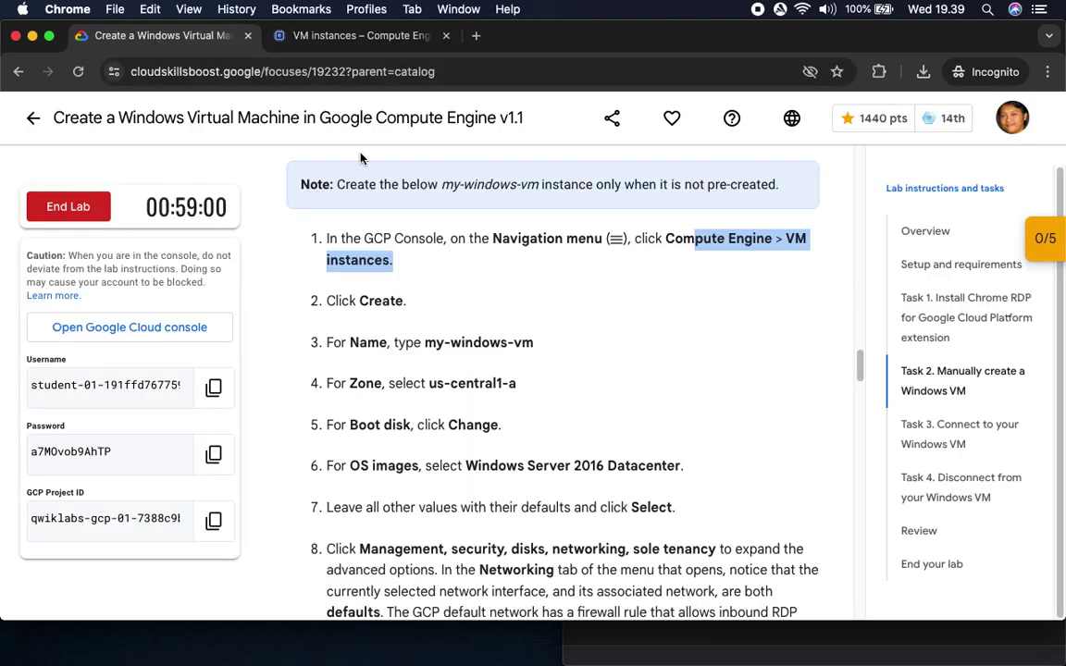
double_click(379, 301)
click(338, 35)
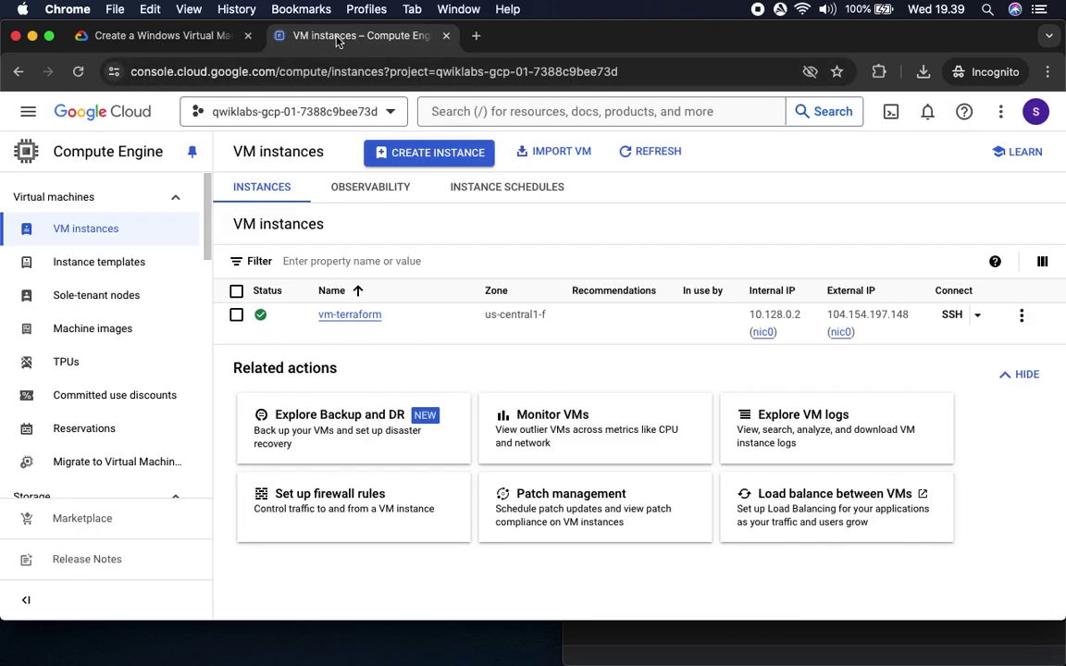
click(428, 157)
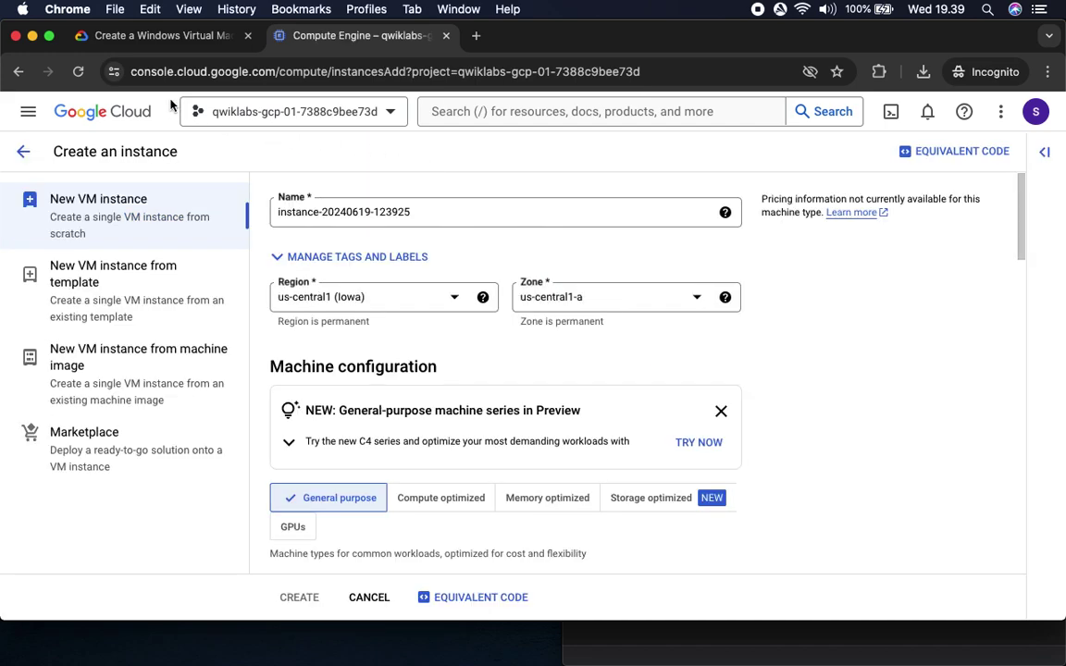
Name the new instance my-windows-vm as given in the lab, and check its zone against the required us-central1-a.
click(167, 35)
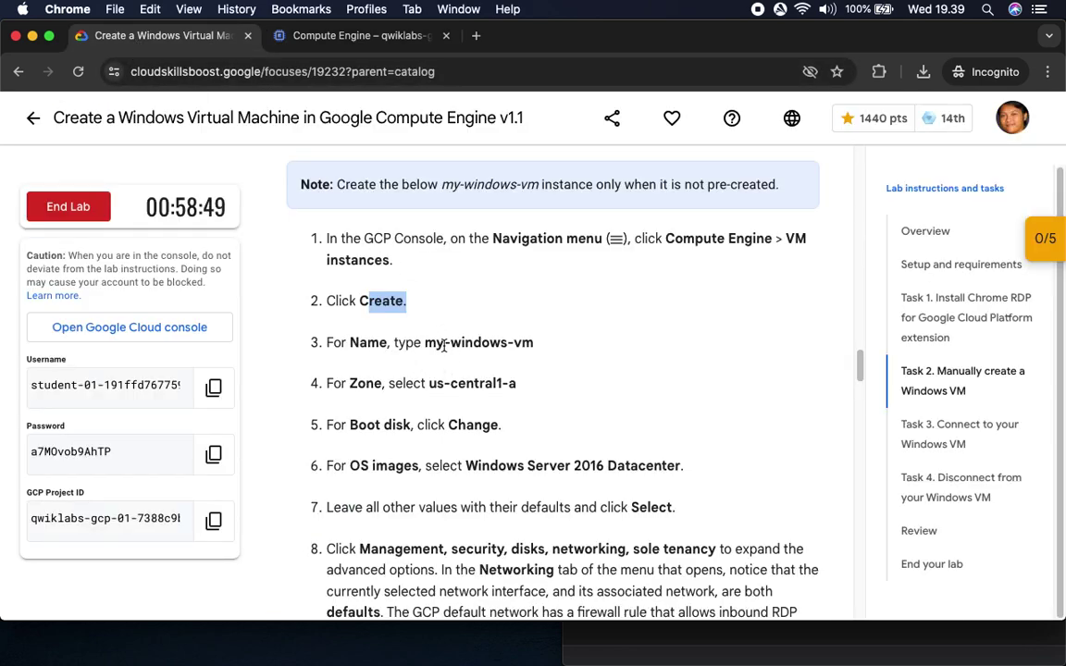
drag(425, 343, 509, 361)
key(cmd+c)
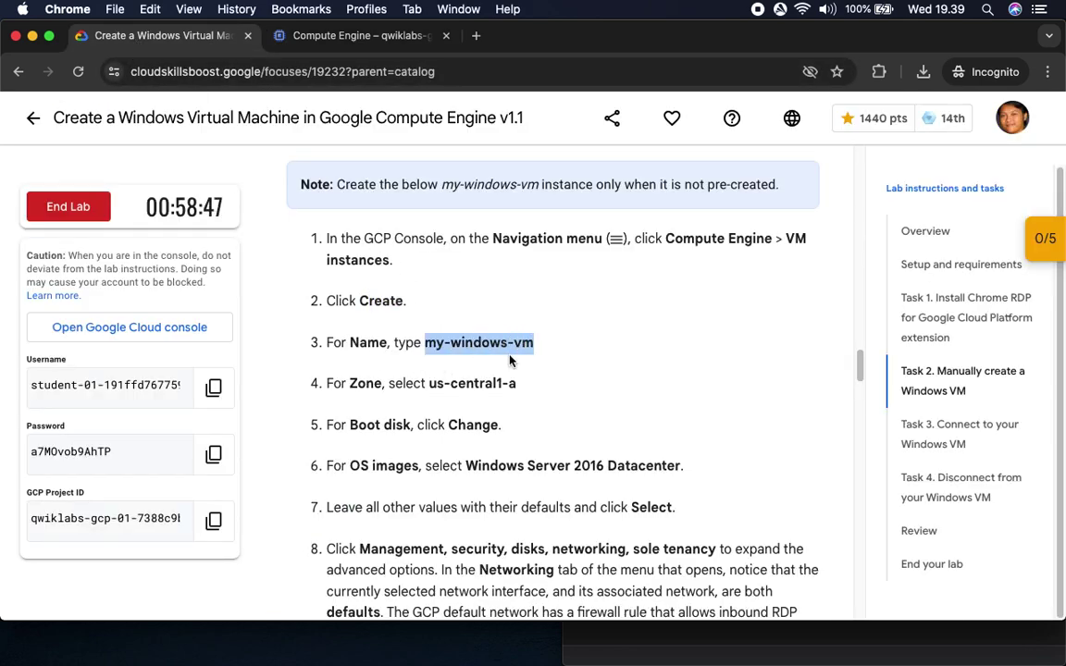
click(364, 48)
drag(409, 206, 162, 207)
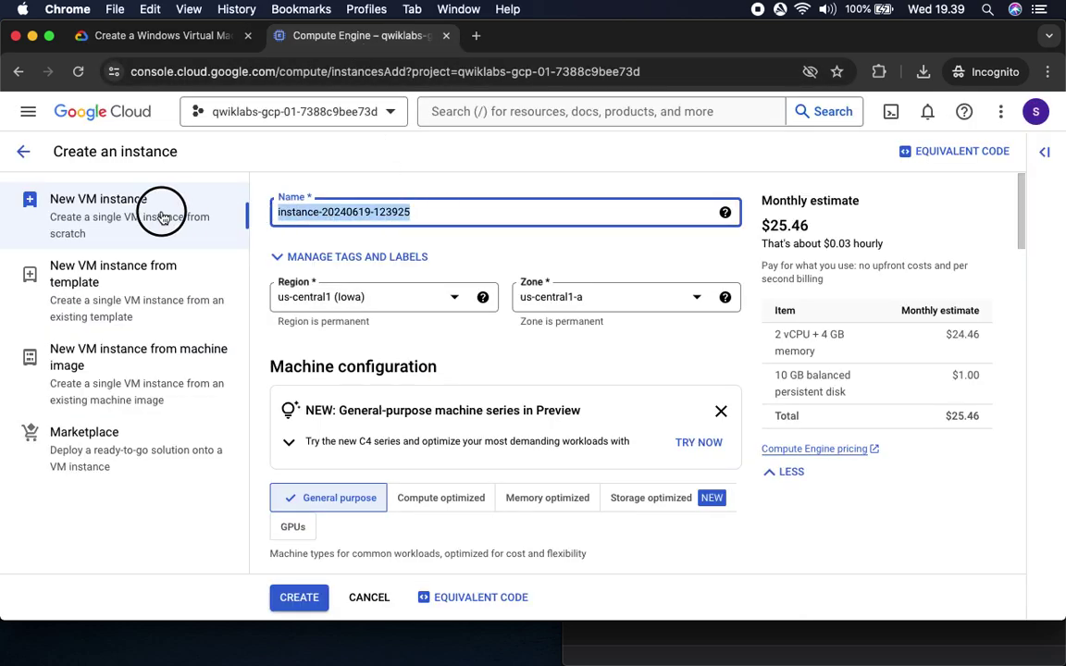
key(cmd+v)
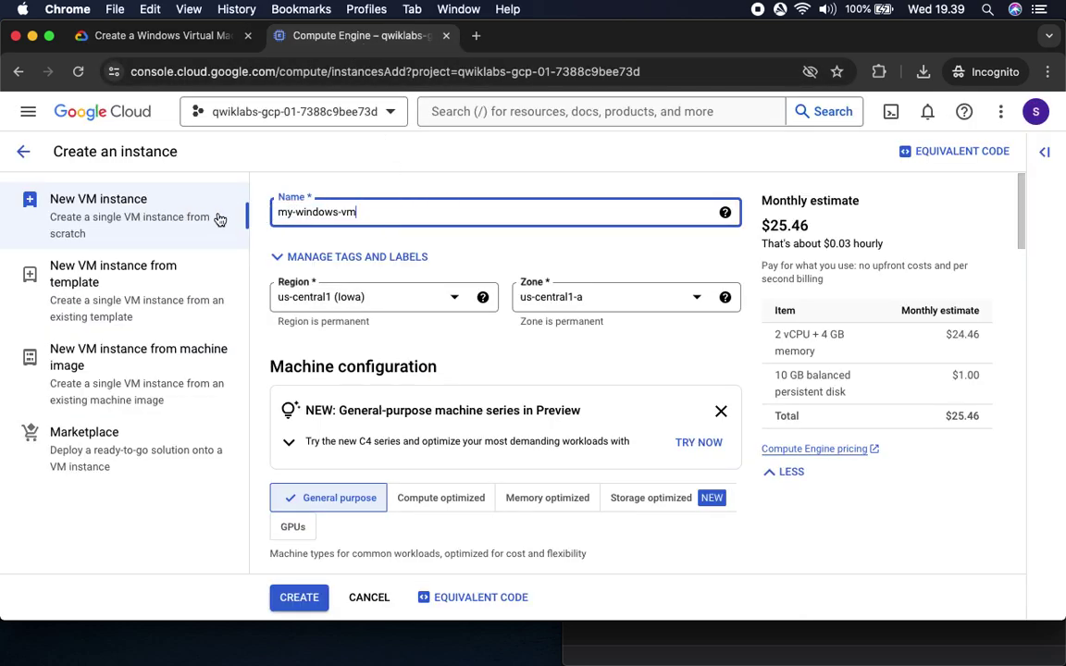
click(178, 39)
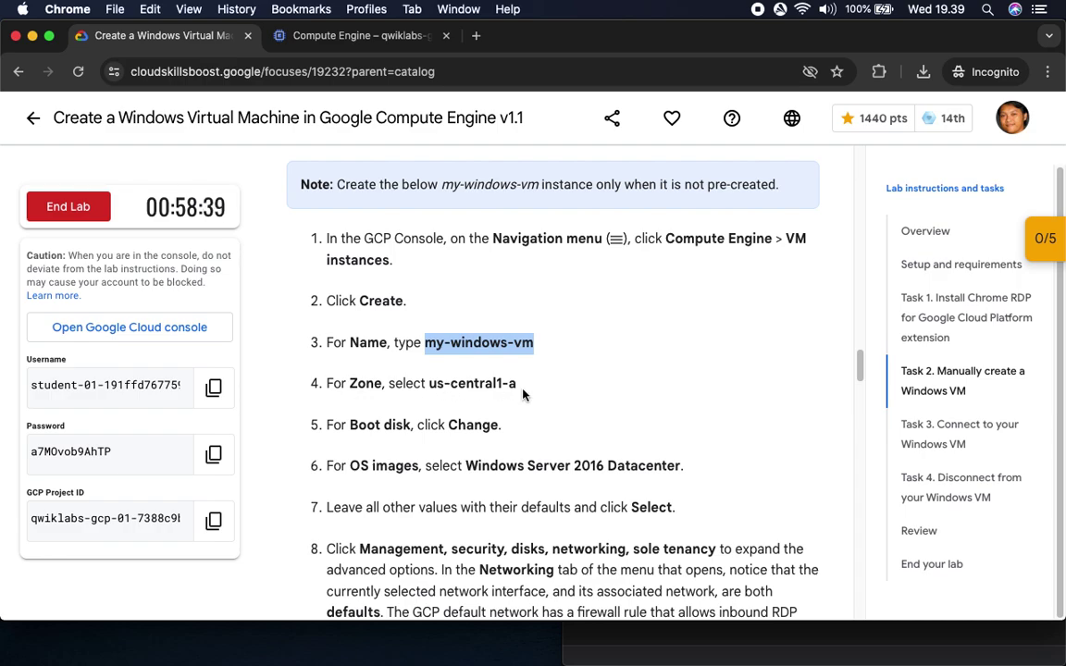
click(338, 35)
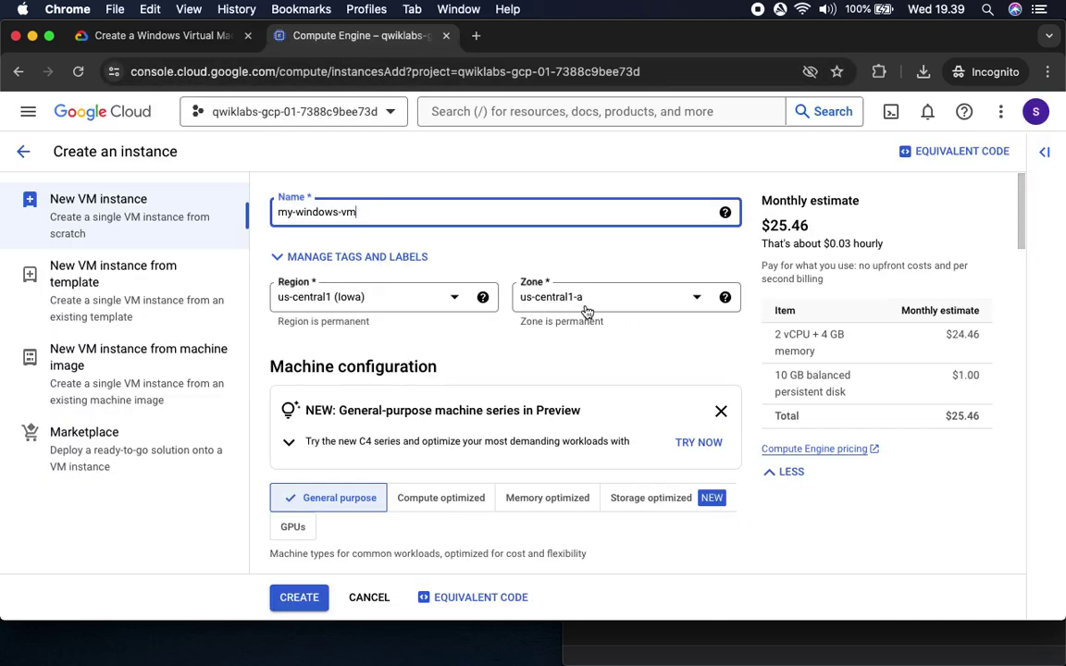
Review the lab's boot disk and OS image instructions, and open the new instance's boot disk settings for changing.
click(173, 35)
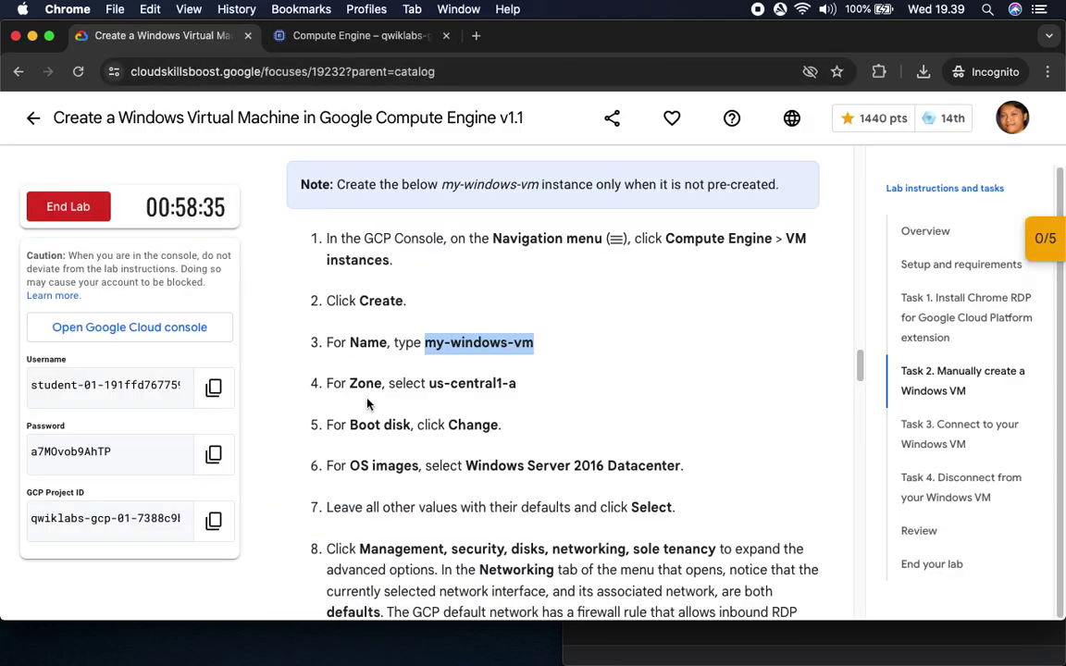
drag(352, 425, 501, 425)
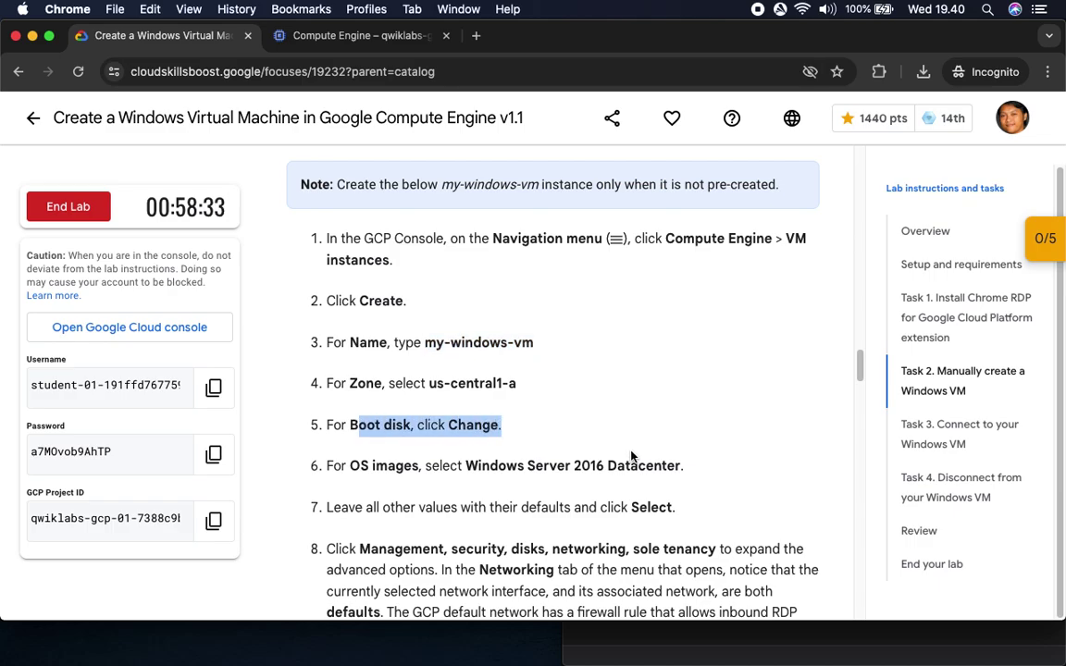
scroll(631, 456, down, 2)
scroll(632, 457, down, 3)
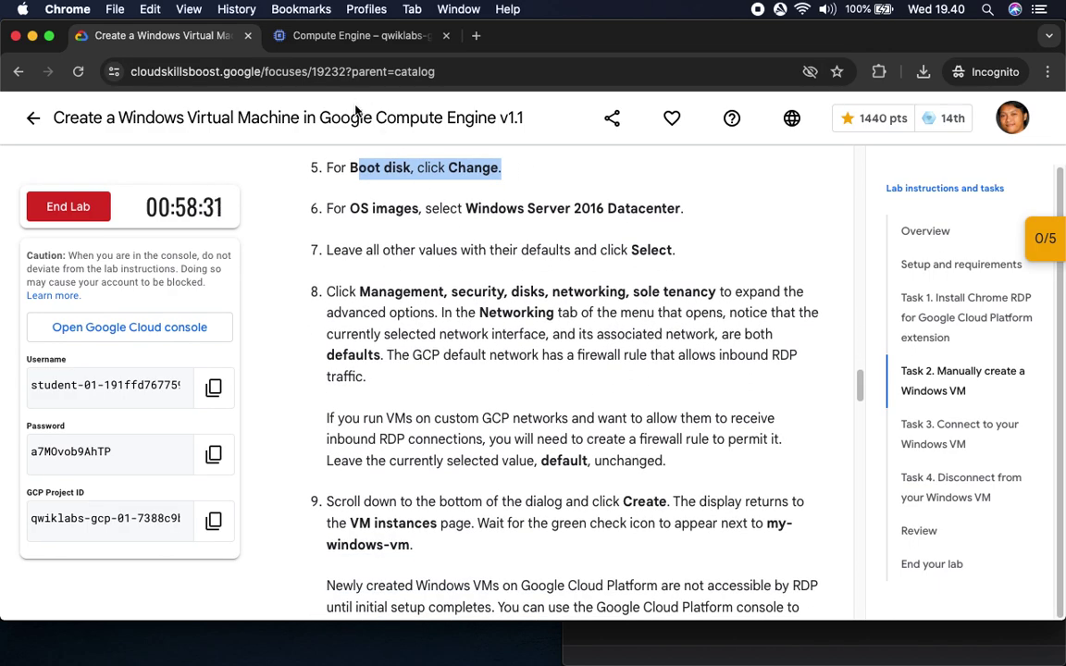
click(350, 37)
scroll(565, 400, down, 5)
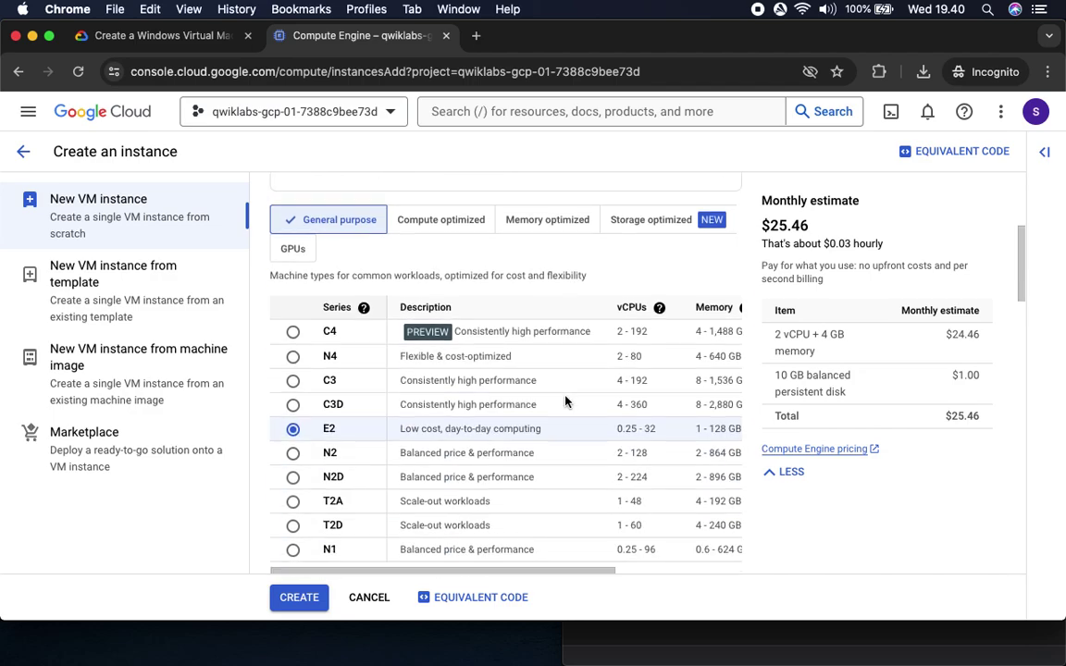
scroll(567, 405, down, 10)
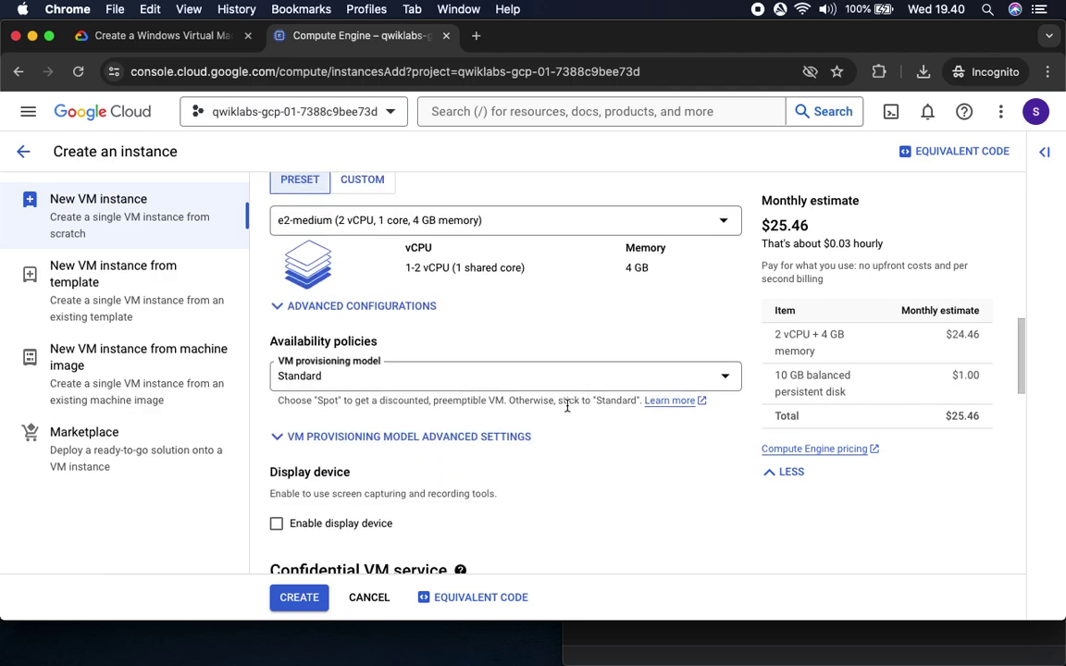
scroll(567, 411, down, 4)
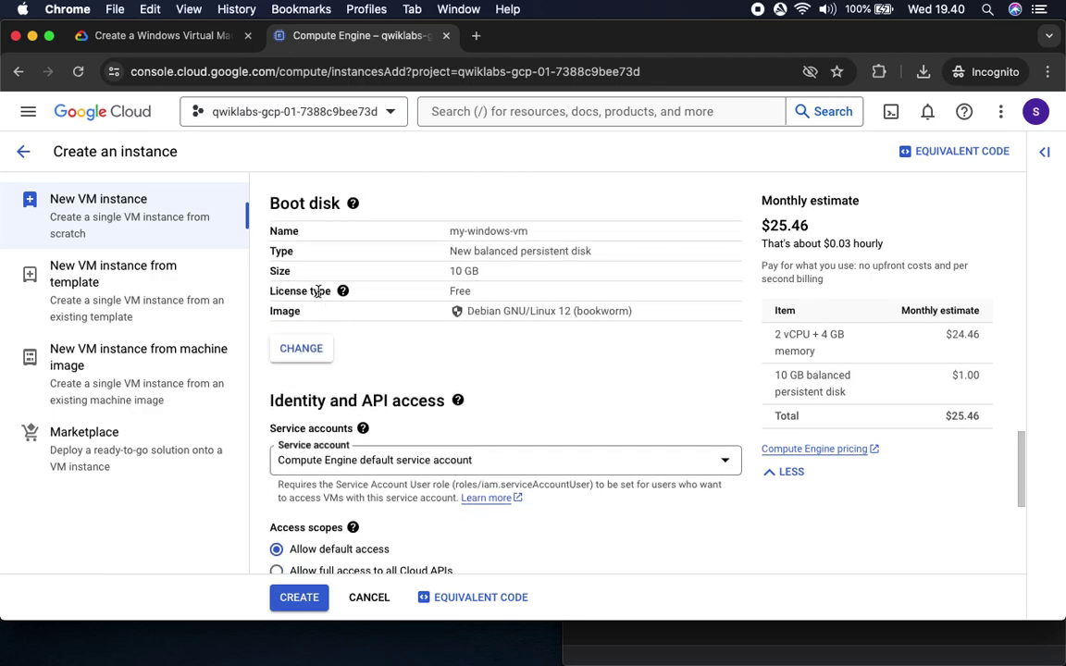
click(204, 37)
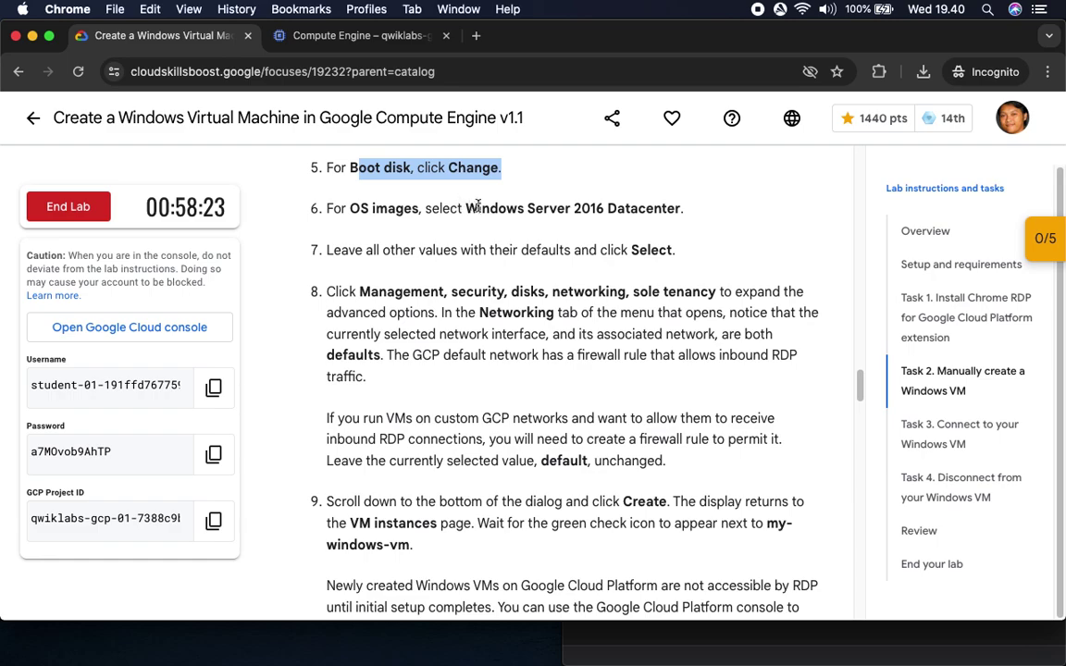
drag(357, 211, 726, 209)
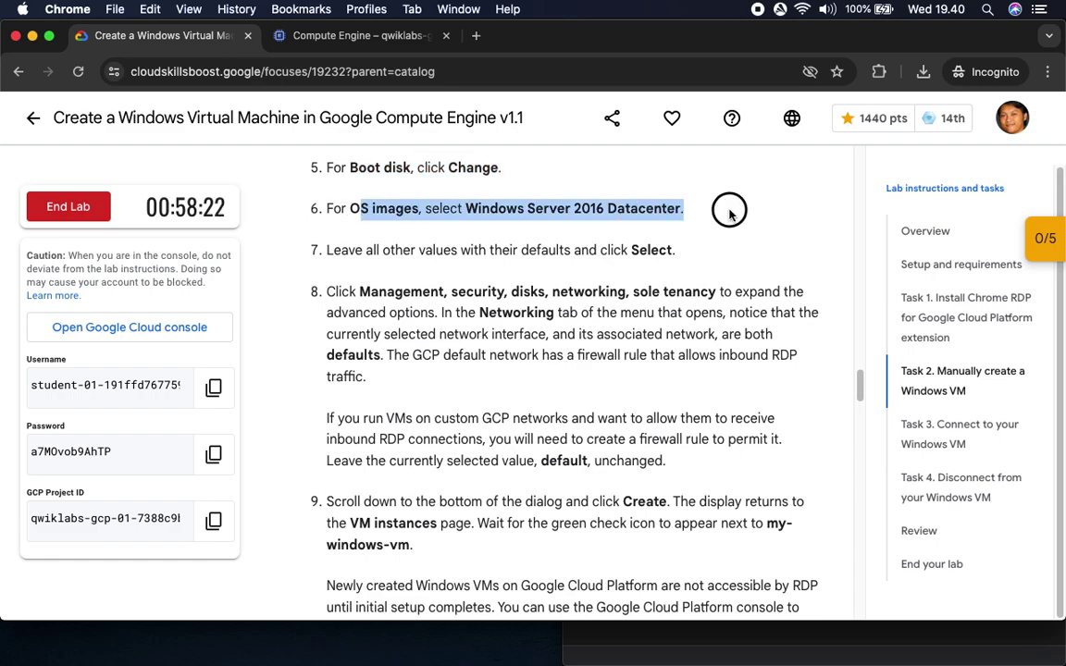
click(347, 35)
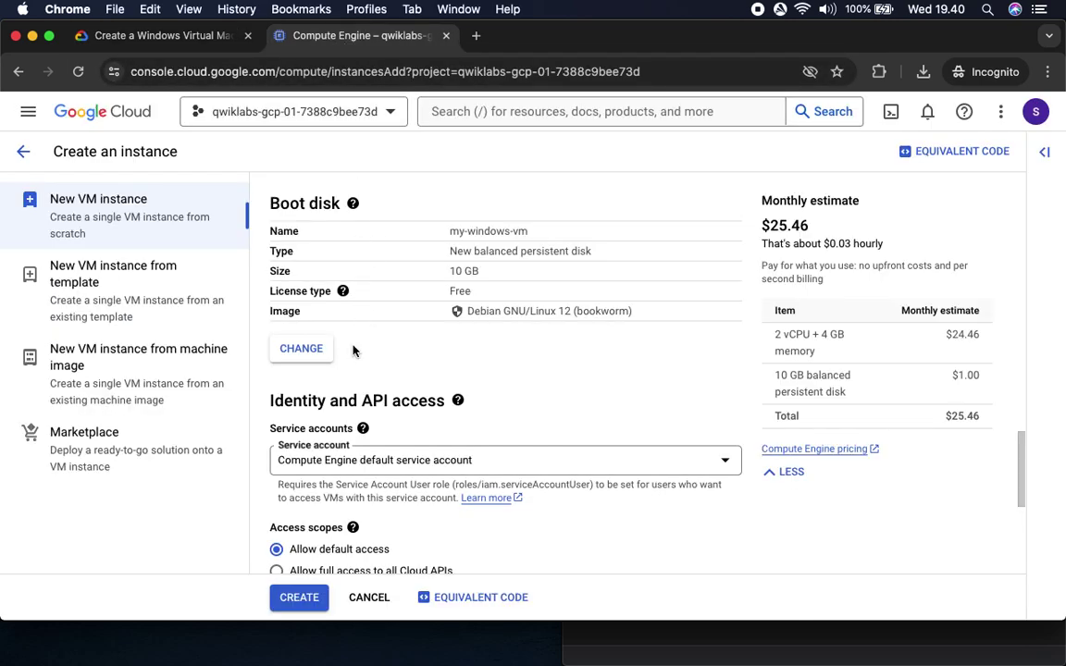
click(303, 352)
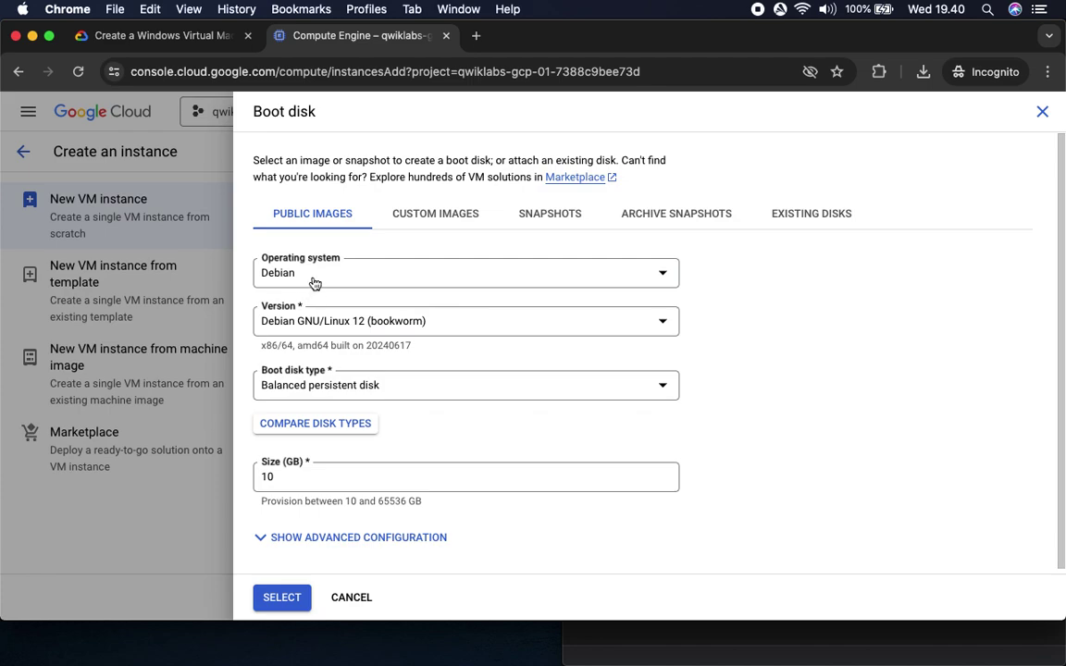
Set the boot disk's operating system to Windows Server, checking the required OS image in the lab instructions.
click(314, 277)
scroll(433, 438, down, 5)
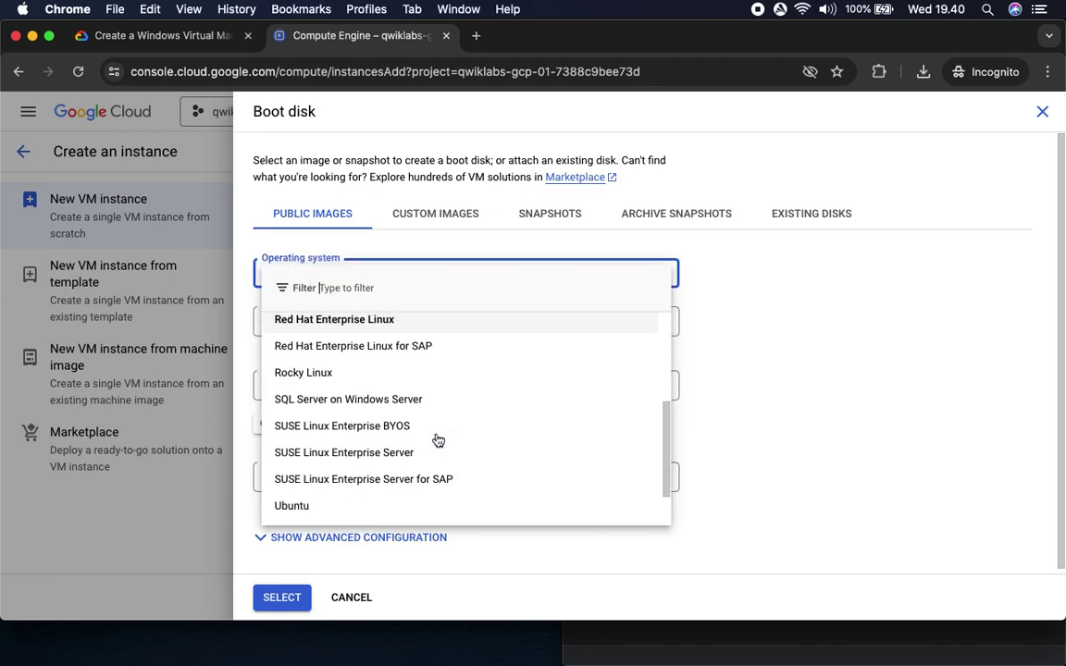
scroll(439, 441, down, 2)
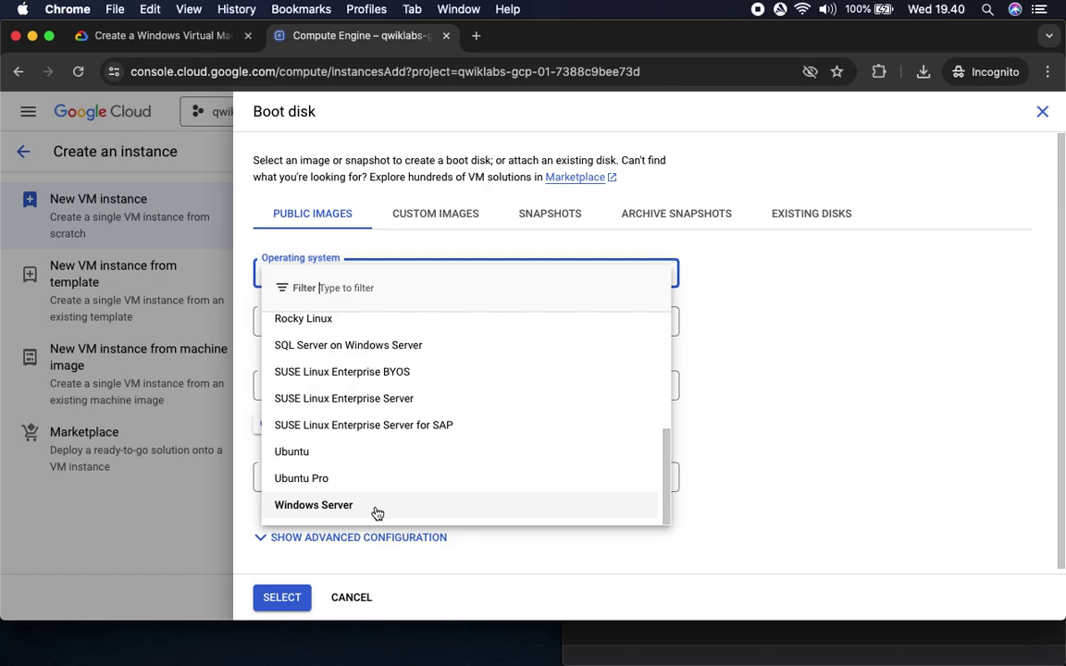
click(185, 37)
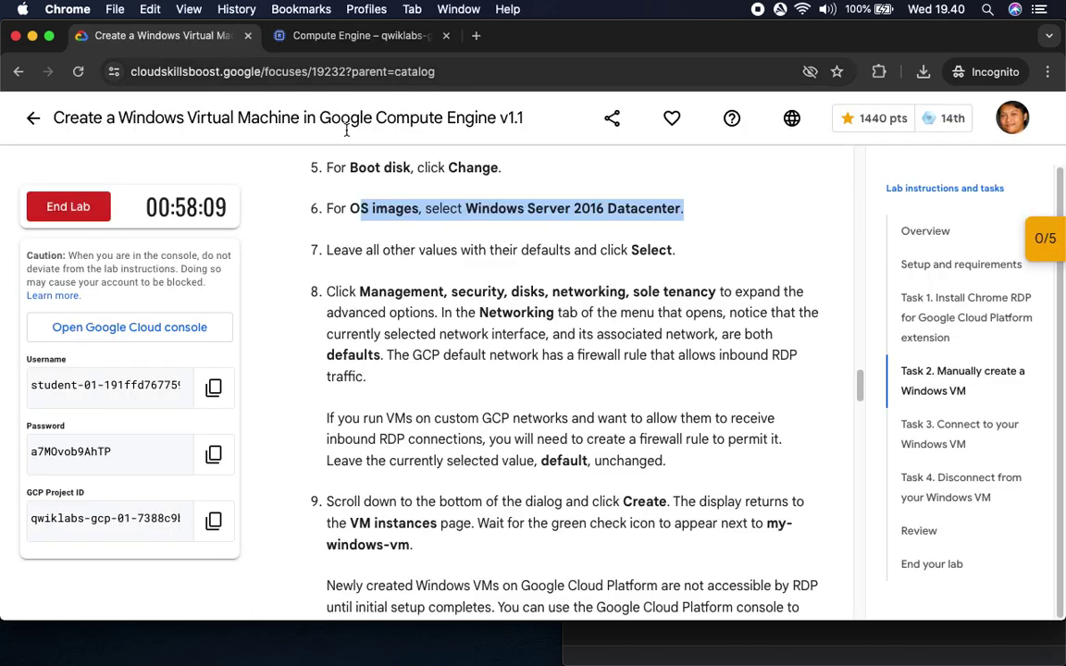
click(352, 33)
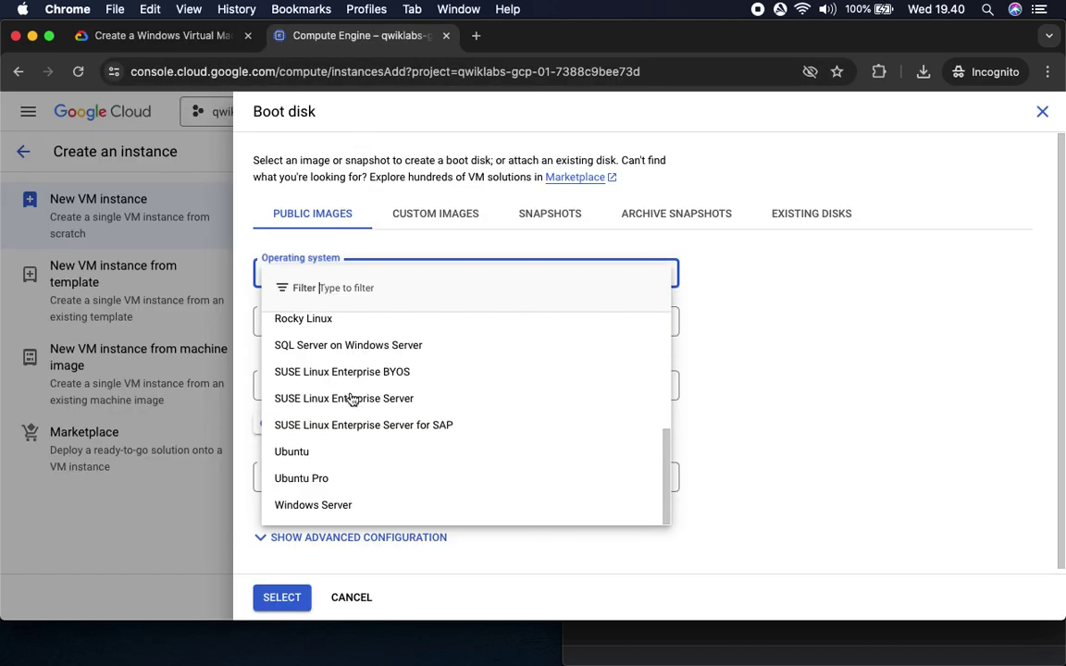
click(328, 504)
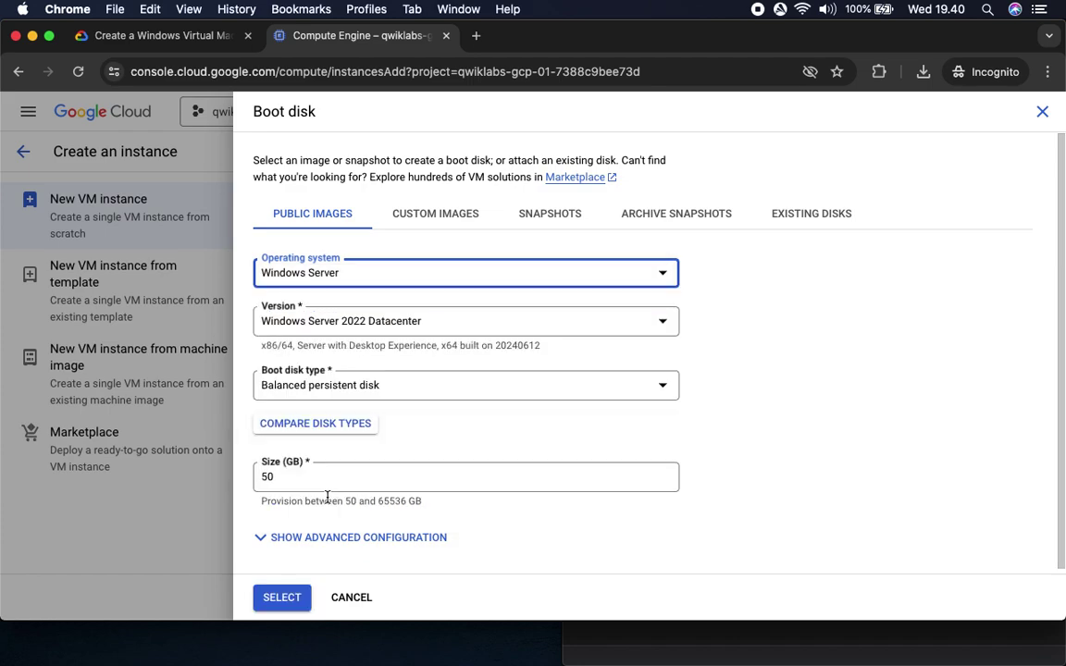
Set the boot disk version to Windows Server 2016 Datacenter as the lab requires, and apply the boot disk settings with other values at default.
click(205, 37)
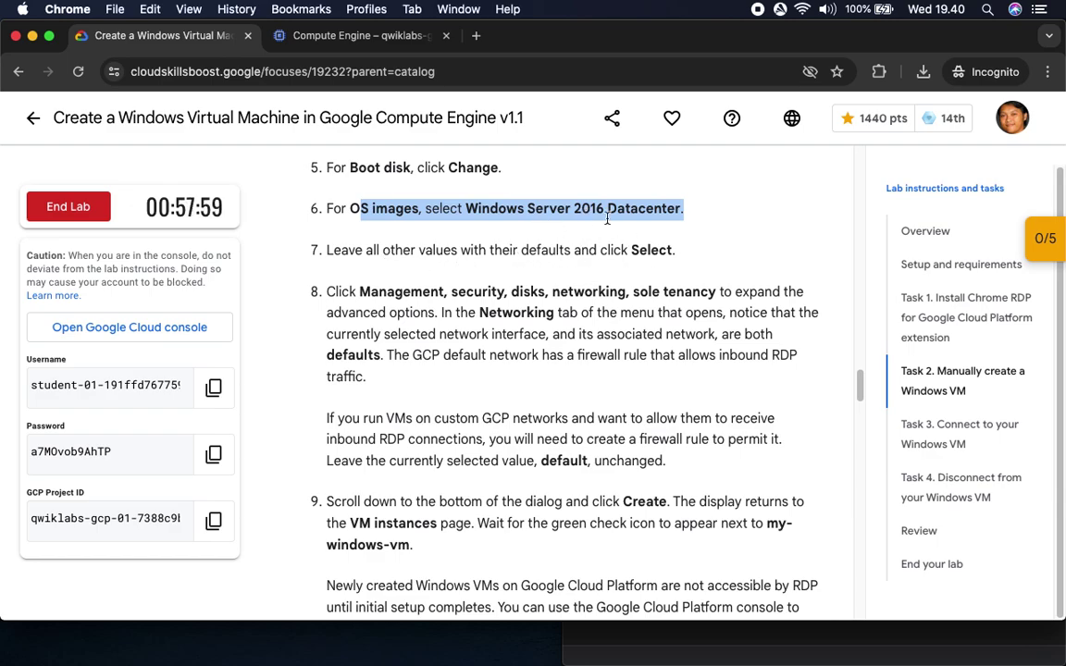
click(355, 32)
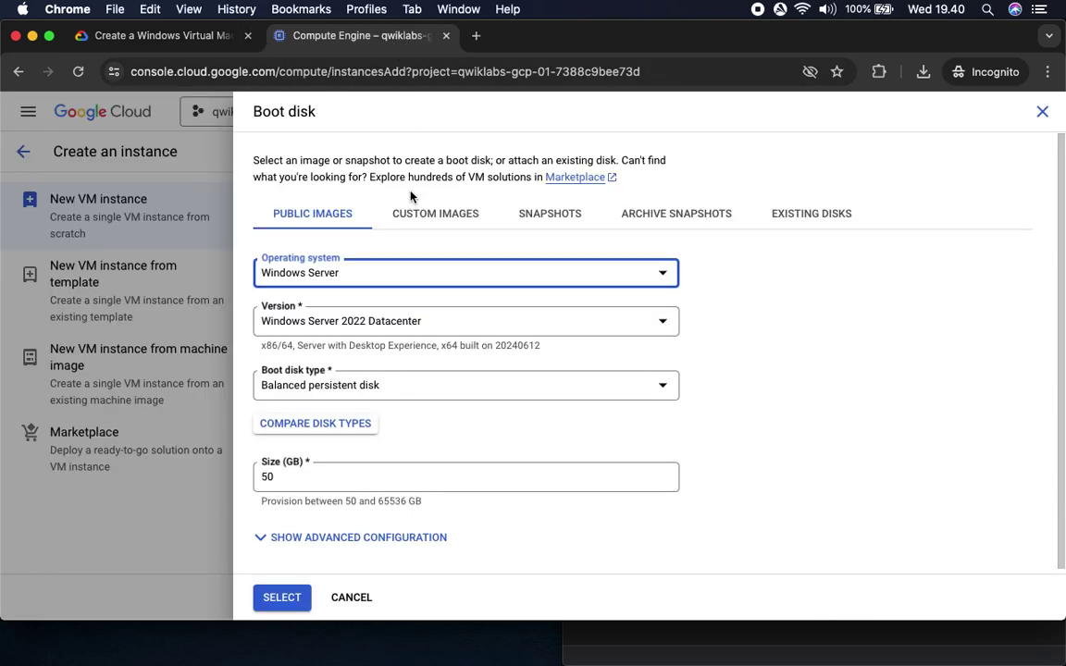
click(374, 320)
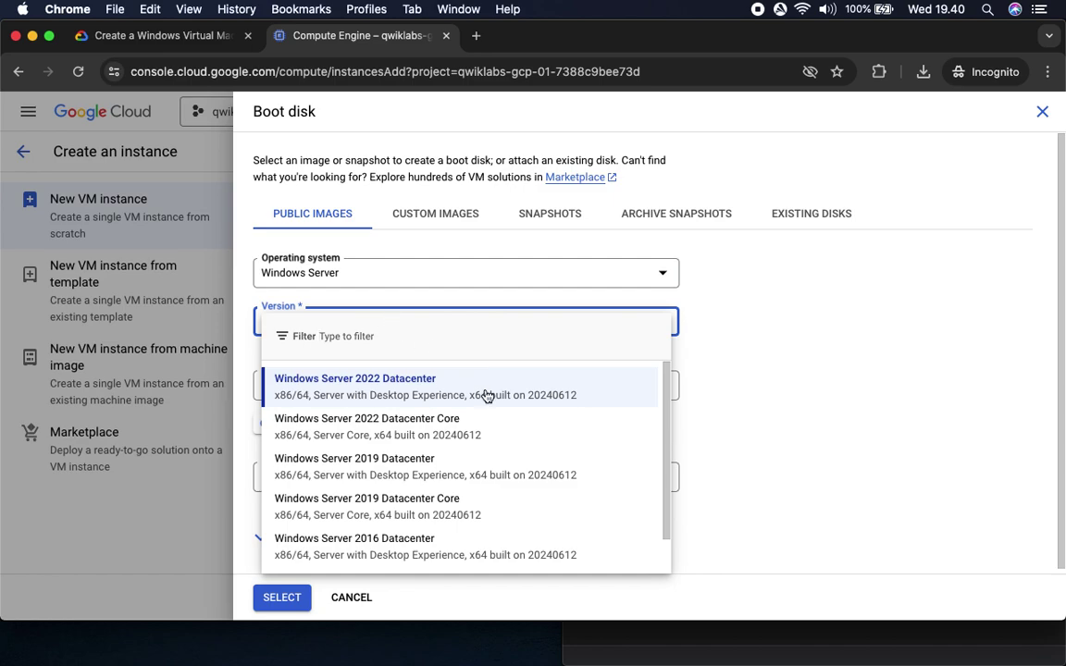
scroll(546, 460, down, 1)
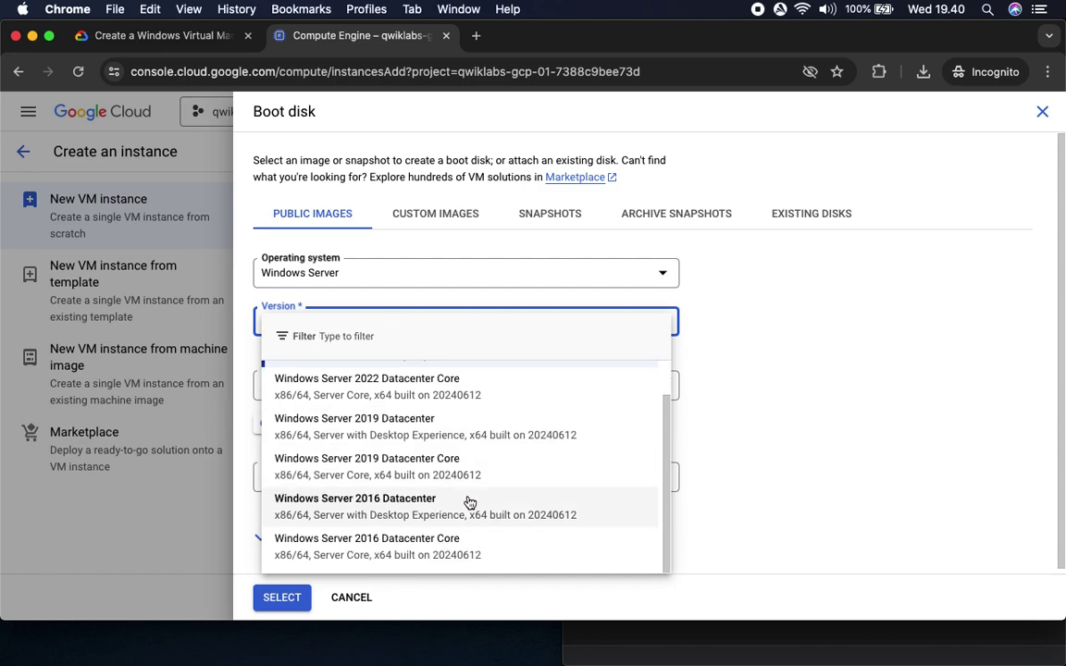
click(428, 507)
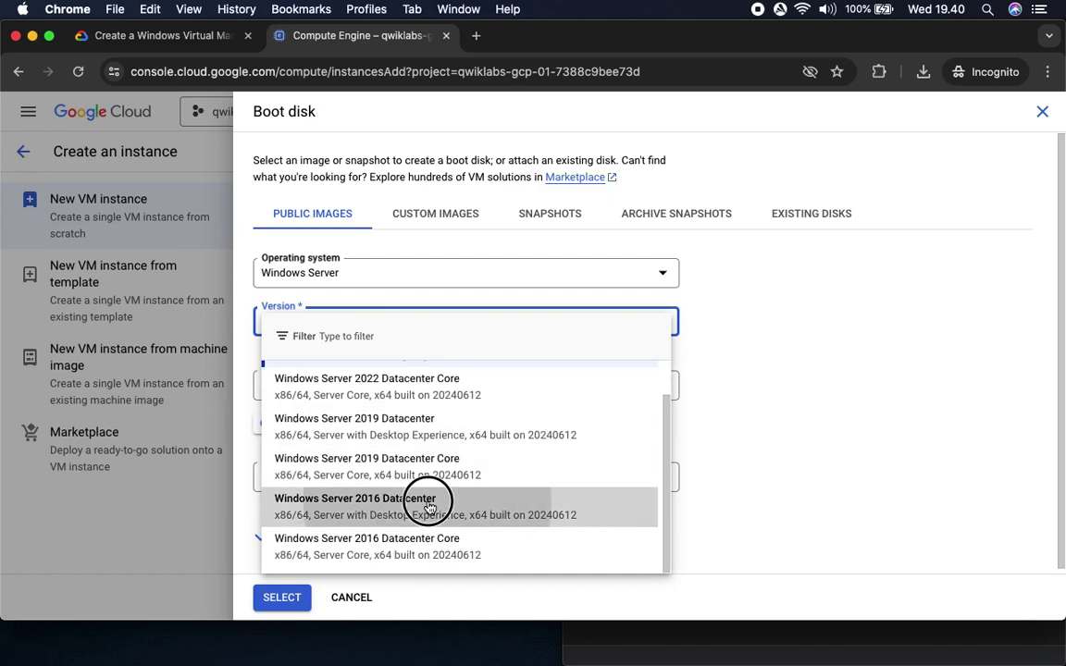
click(166, 37)
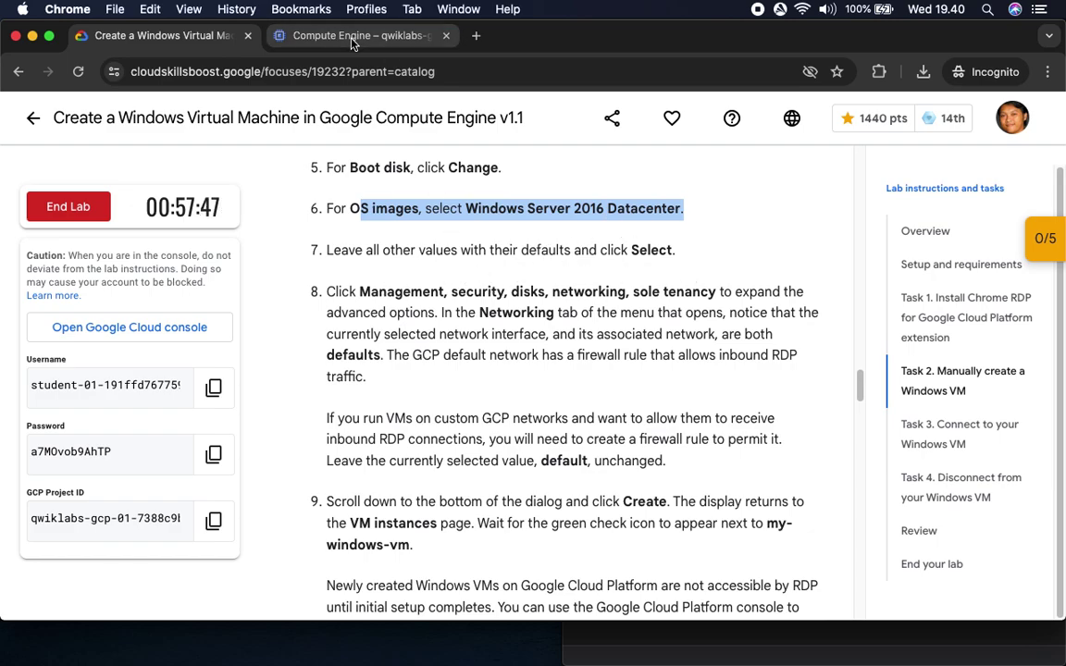
click(315, 33)
click(282, 598)
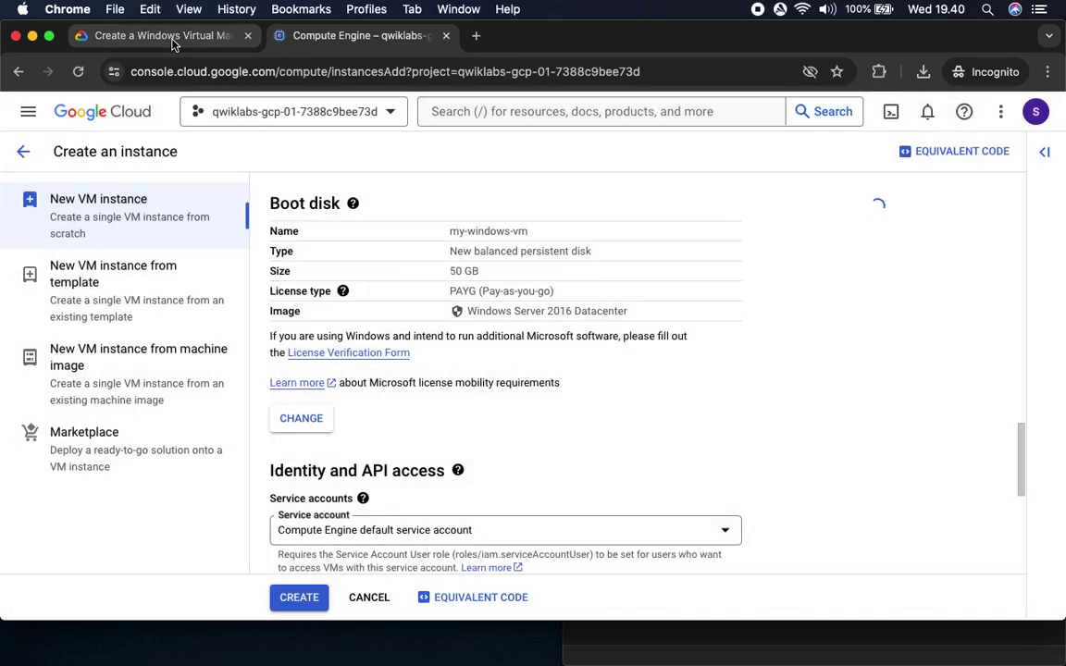
Read the lab's advanced options instruction and expand the new instance's Advanced options.
click(153, 34)
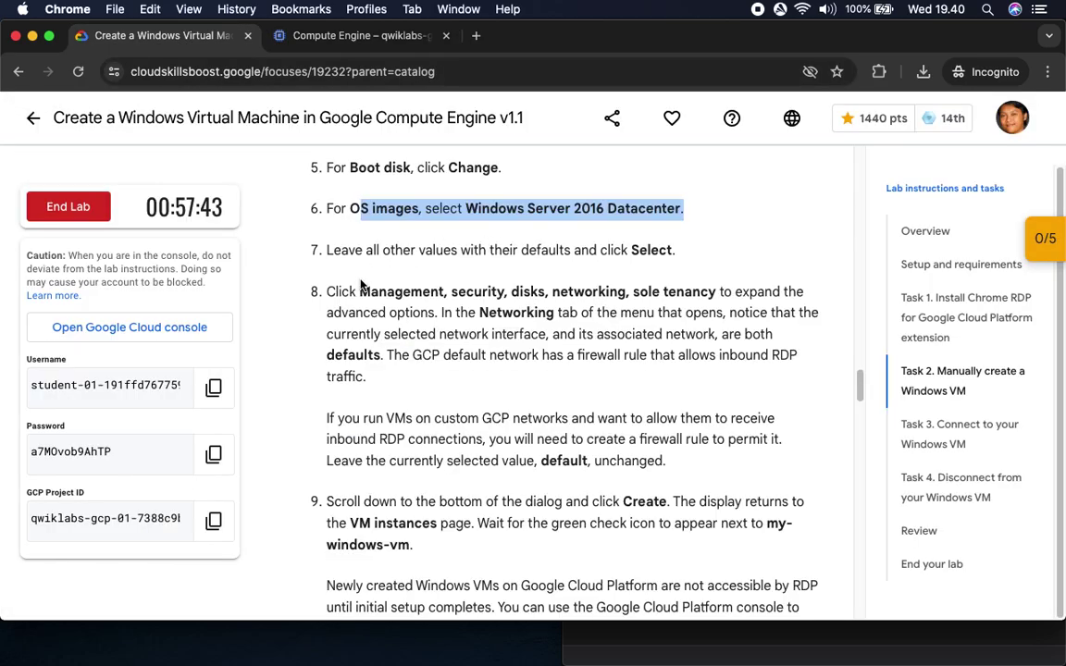
scroll(598, 317, down, 3)
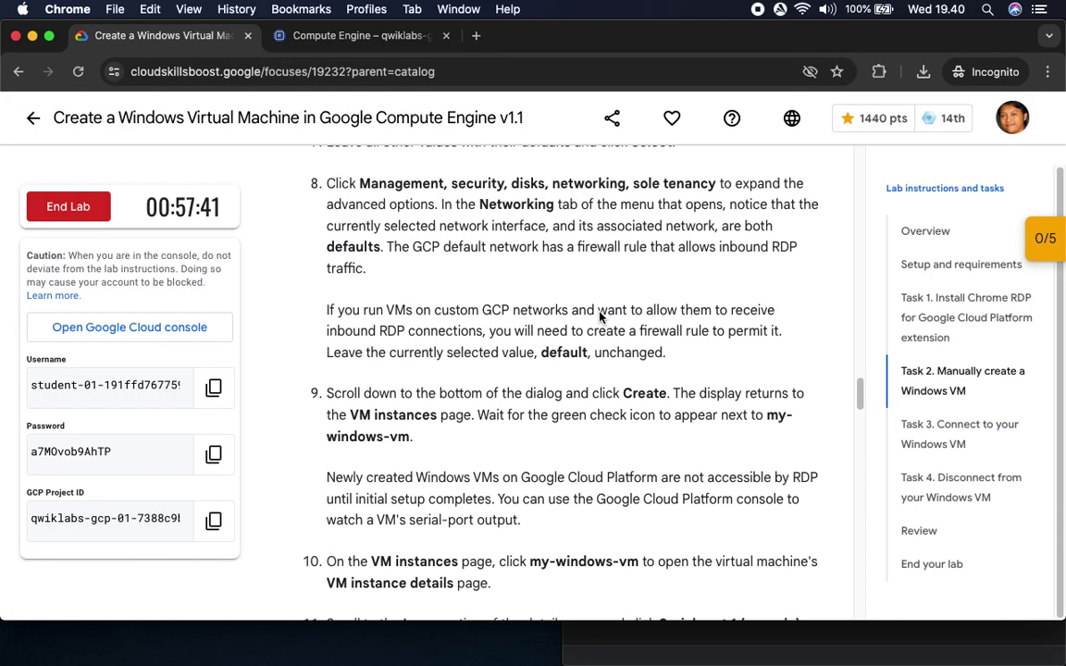
scroll(597, 318, up, 1)
scroll(574, 289, down, 1)
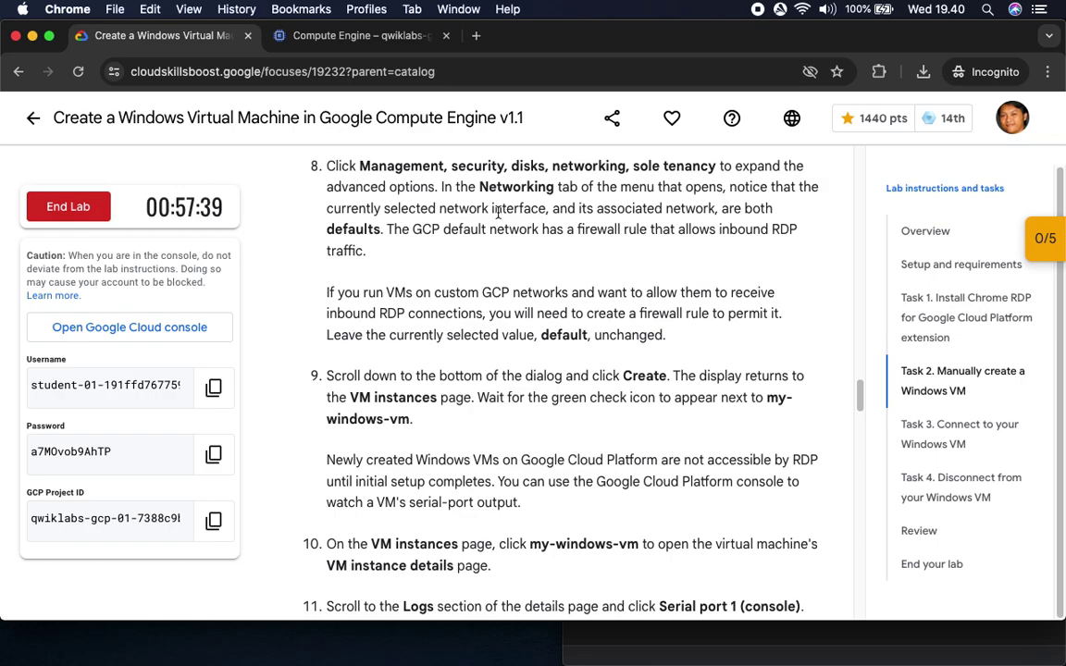
click(309, 35)
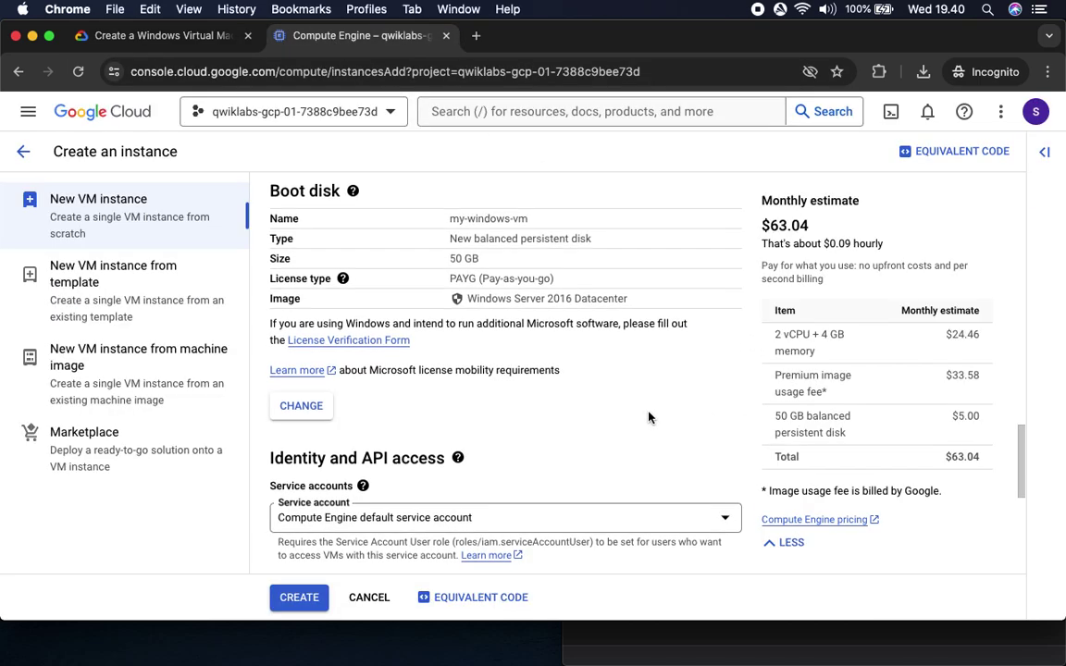
scroll(648, 416, down, 5)
scroll(648, 418, down, 4)
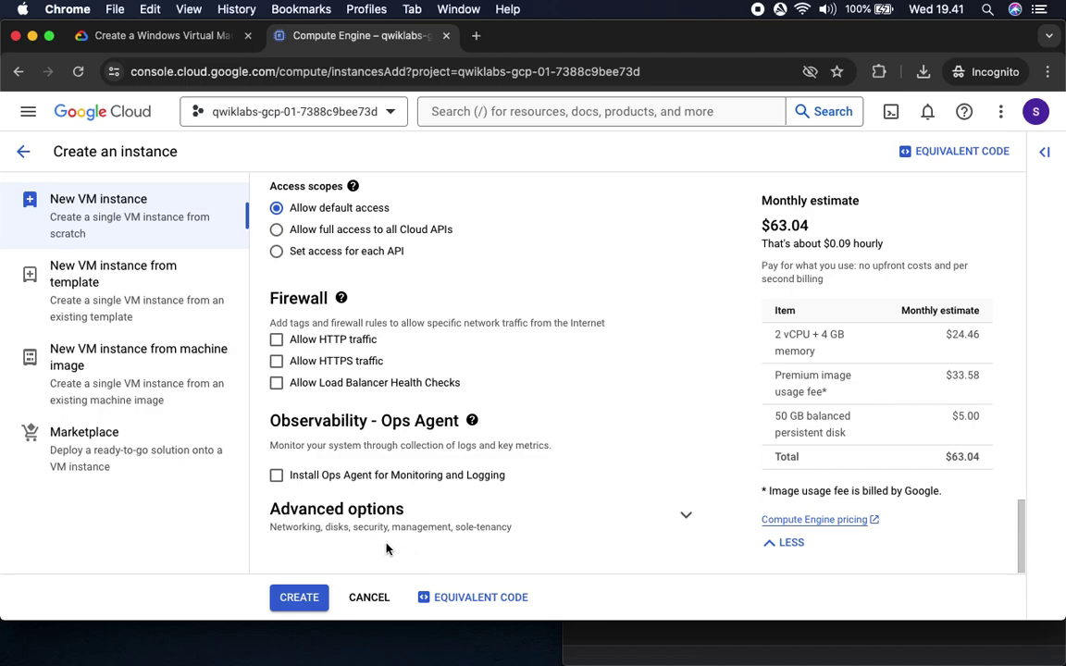
click(684, 514)
scroll(680, 481, down, 1)
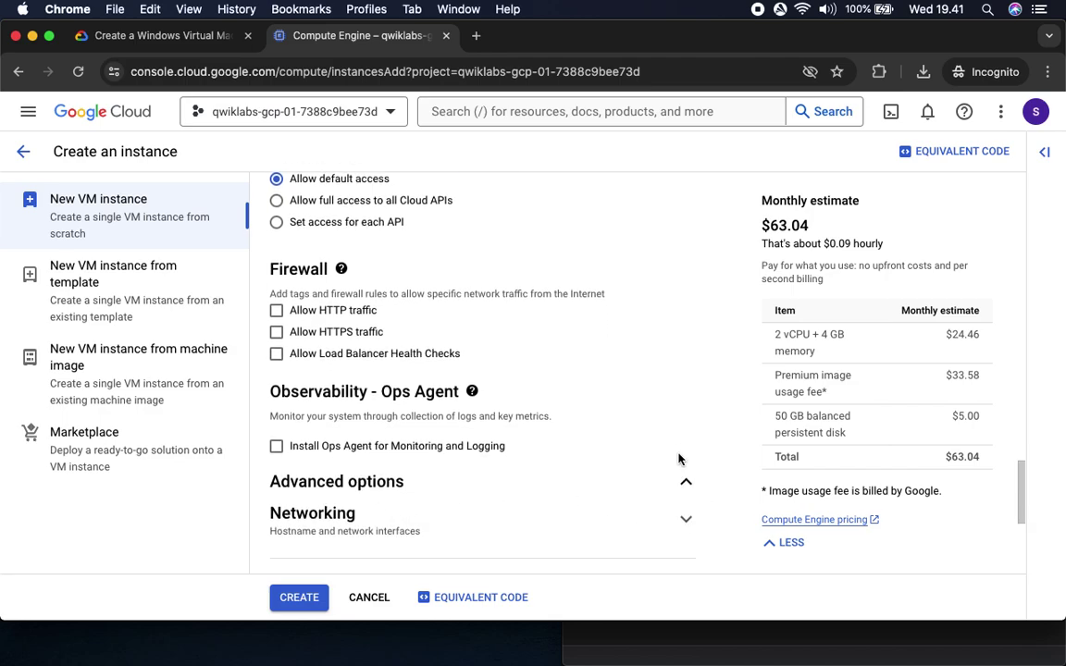
scroll(678, 459, down, 5)
Recheck the lab's networking instruction and examine the network interface in the new instance's Networking settings.
click(199, 36)
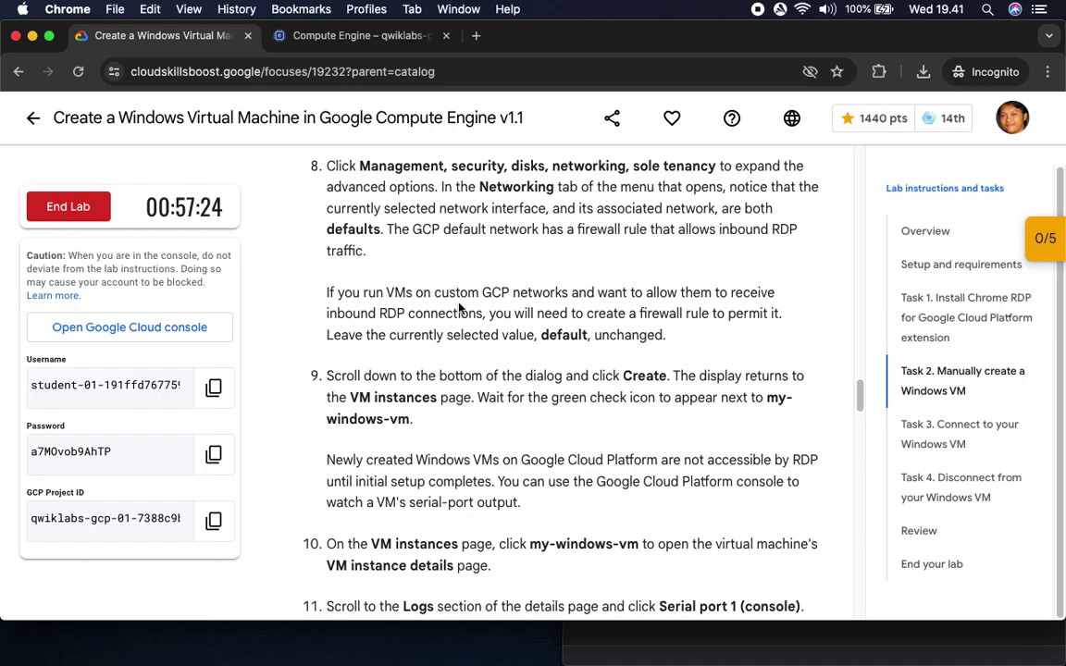
click(357, 35)
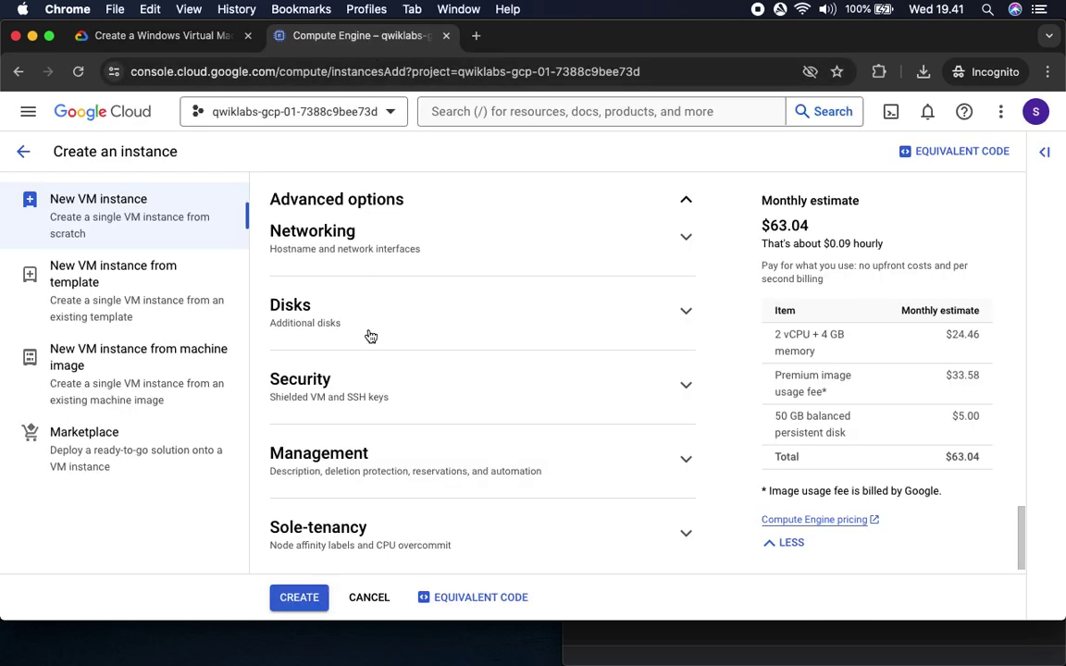
click(686, 237)
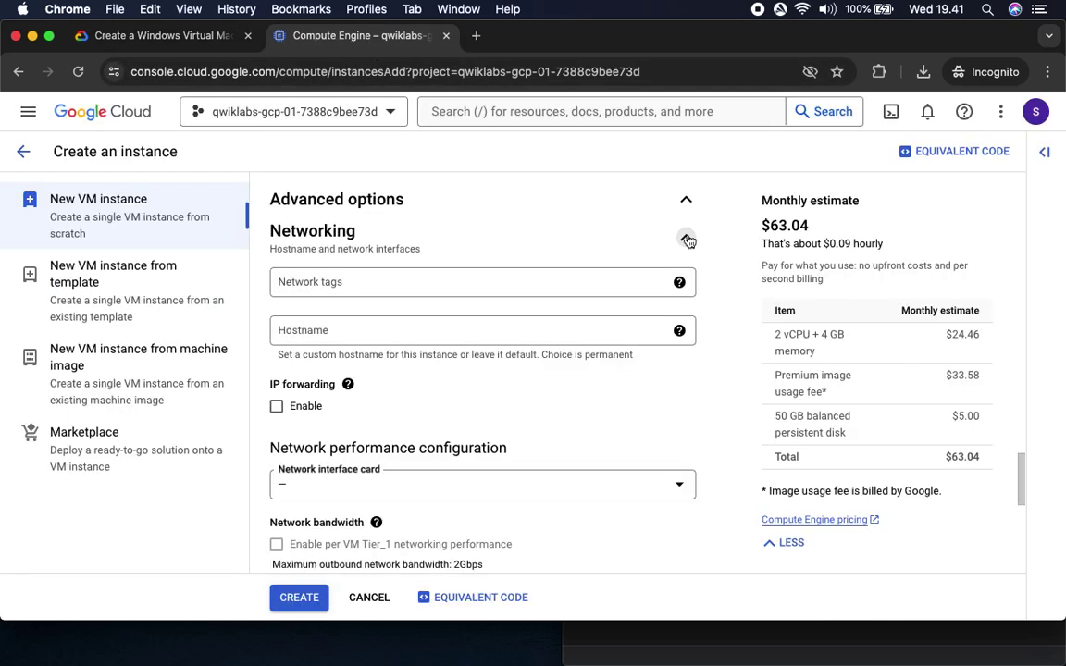
scroll(433, 535, down, 5)
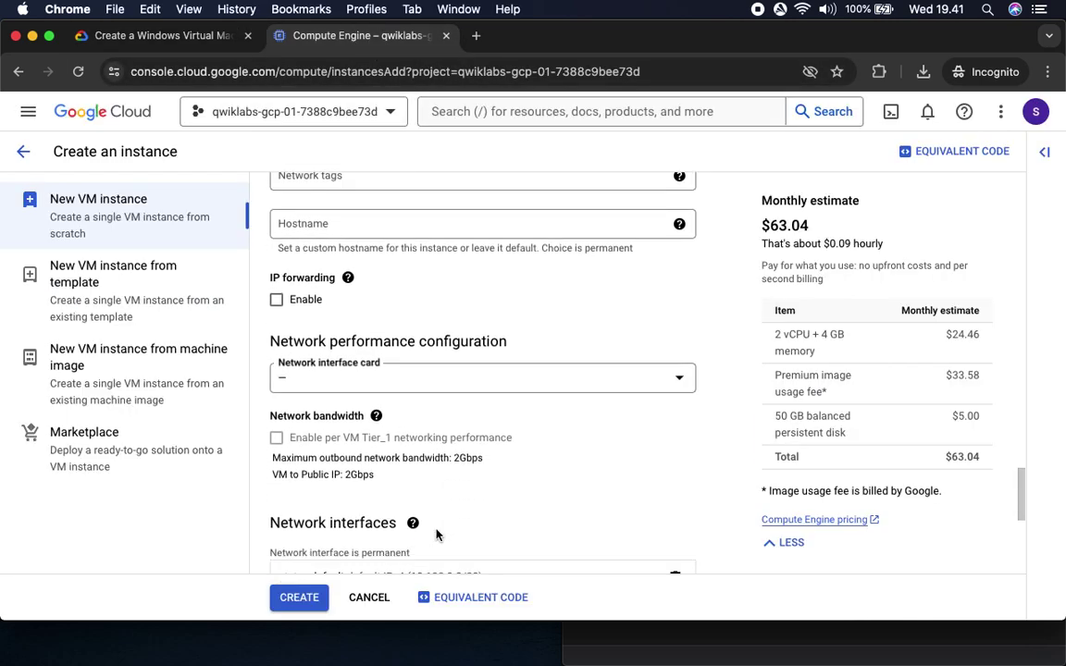
scroll(411, 494, down, 2)
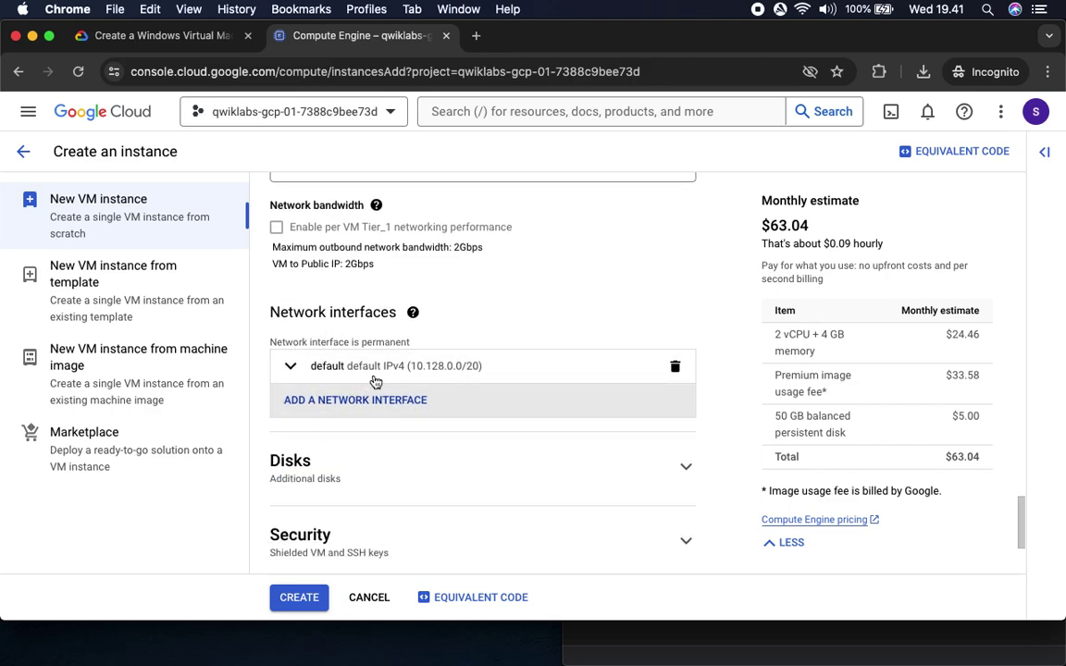
Read the lab's instruction for finishing the VM setup and create the my-windows-vm instance.
click(149, 36)
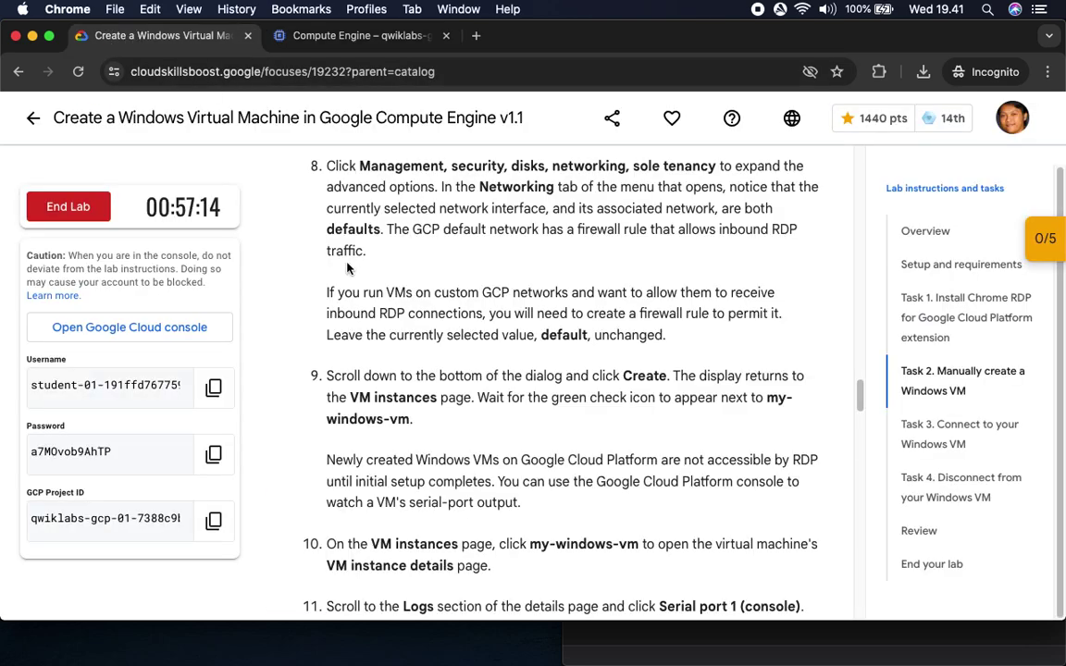
scroll(492, 447, down, 4)
scroll(491, 447, down, 2)
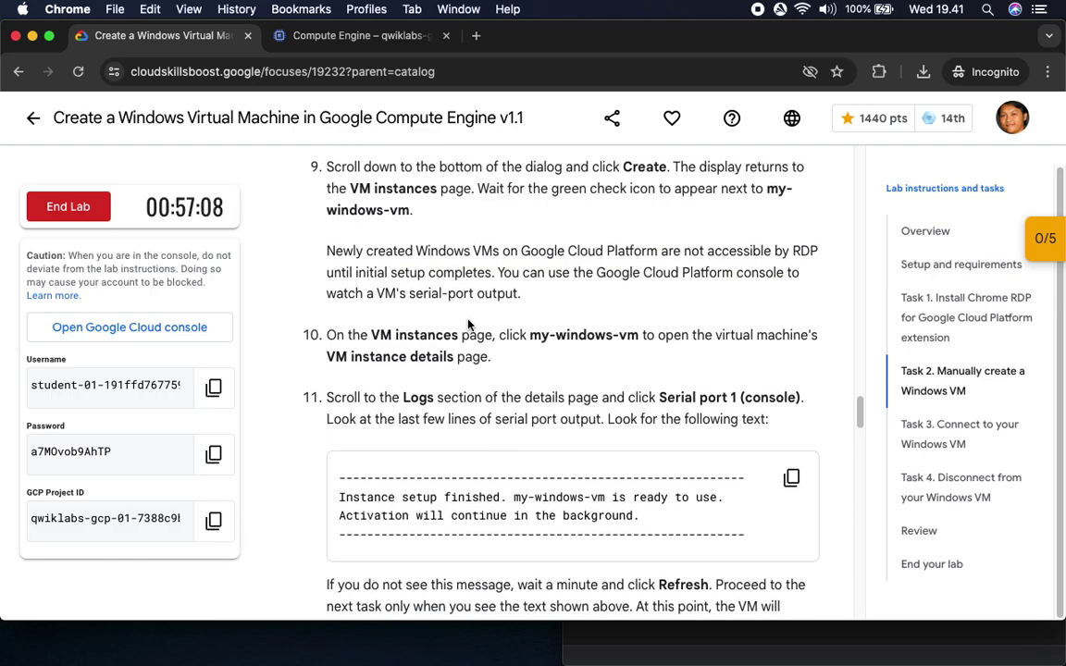
click(361, 37)
click(301, 598)
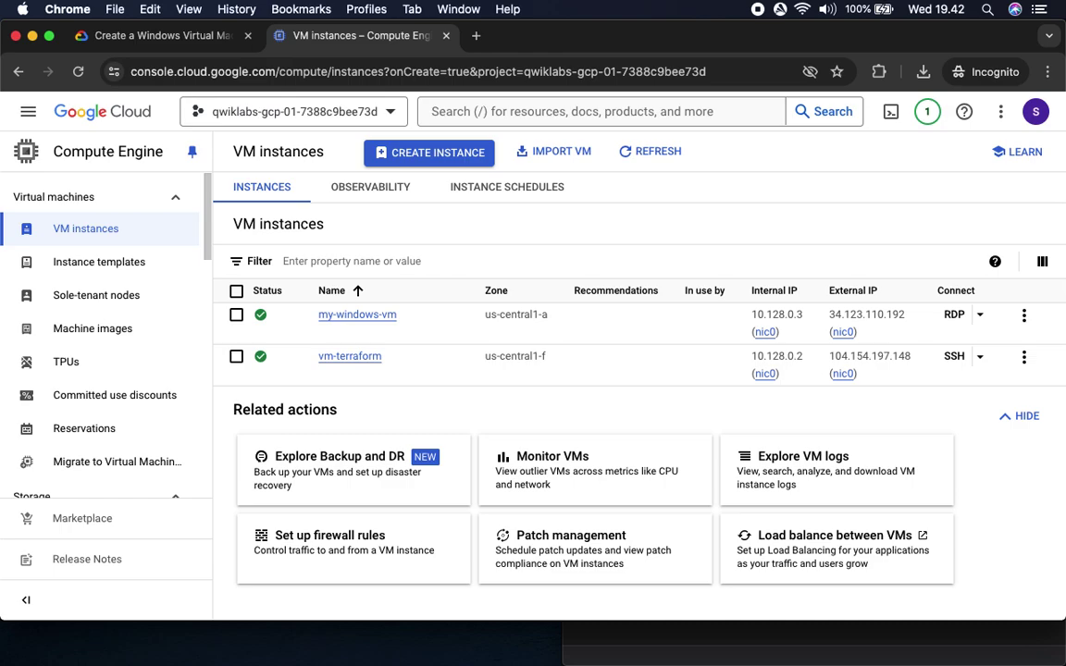
Check the status of my-windows-vm in the VM instances list against the lab's instruction.
click(114, 37)
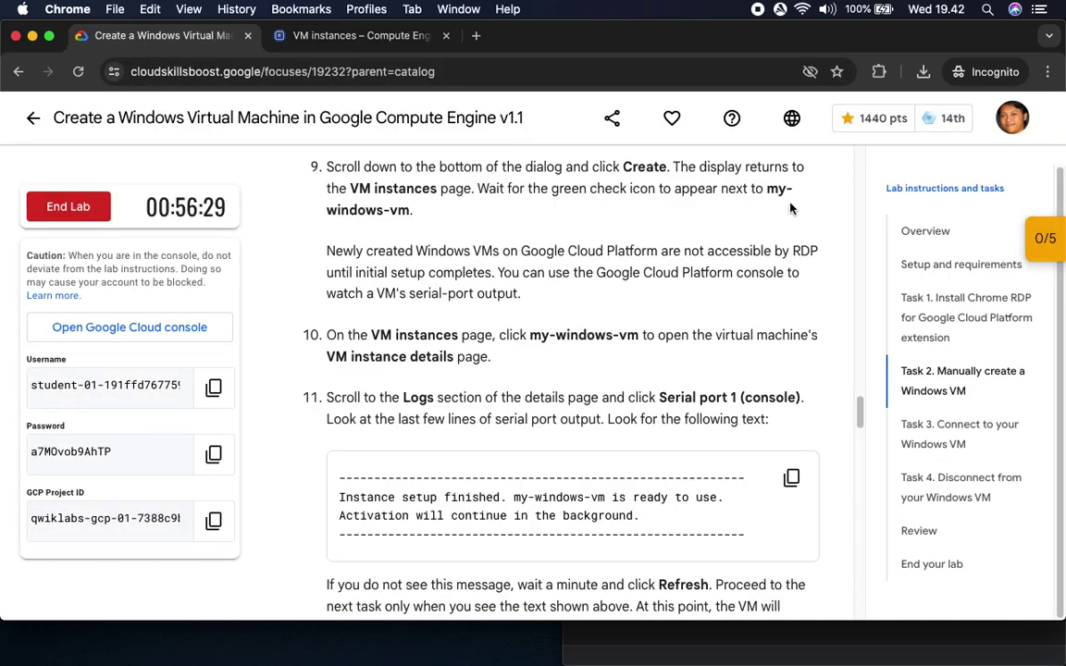
drag(327, 212, 440, 221)
click(305, 35)
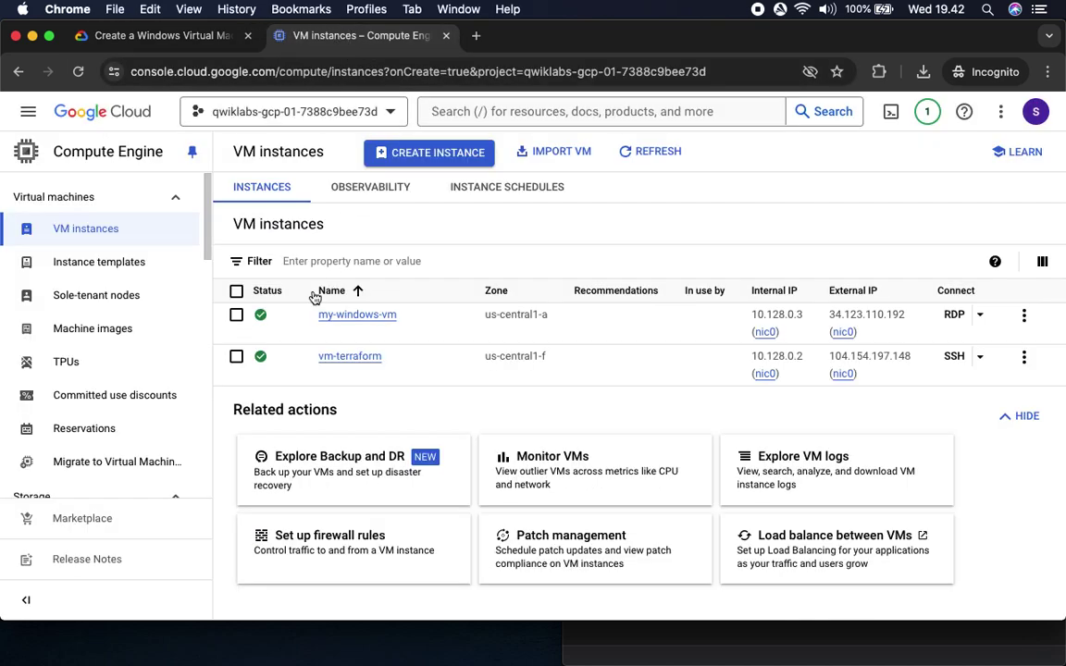
Review the lab's VM details and serial port instructions, and open the details page of my-windows-vm.
click(182, 42)
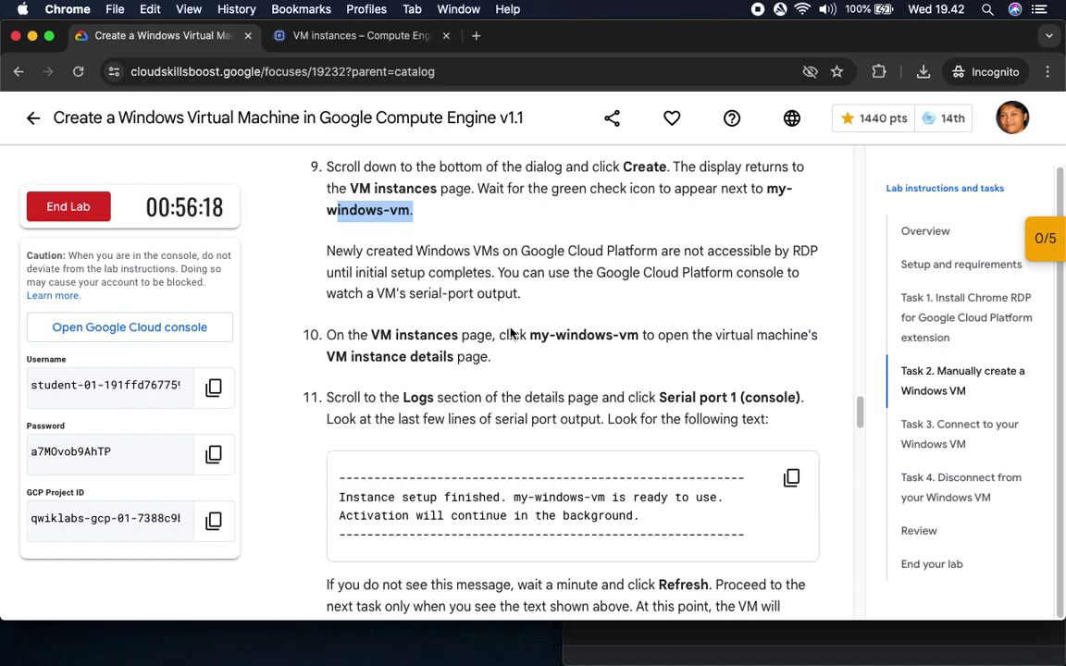
drag(371, 335, 467, 335)
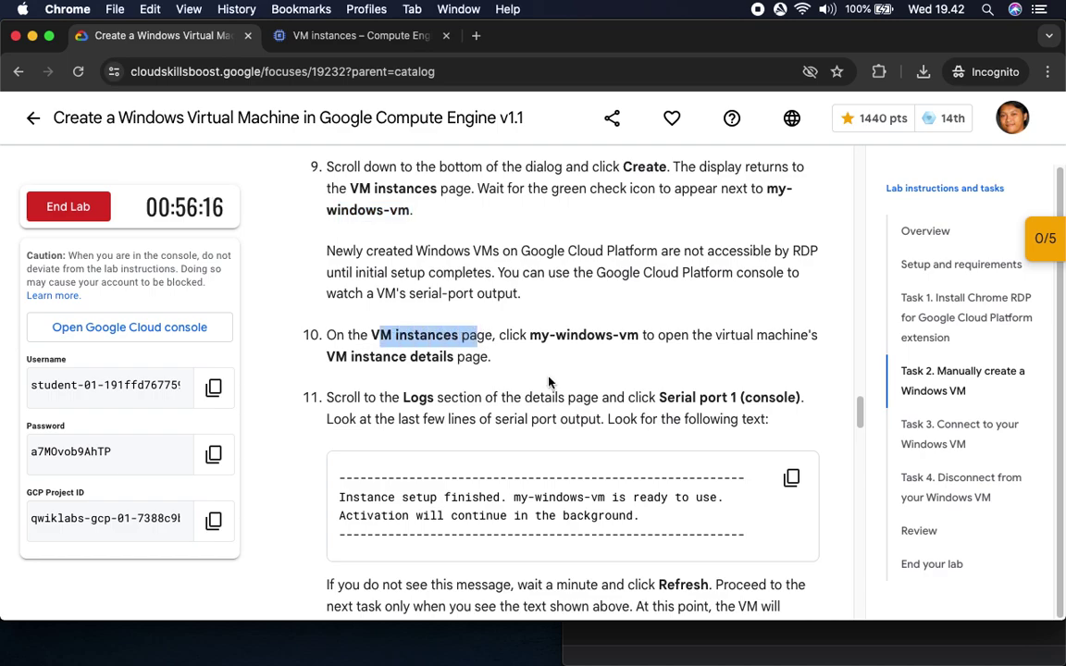
scroll(550, 380, down, 5)
scroll(550, 383, up, 1)
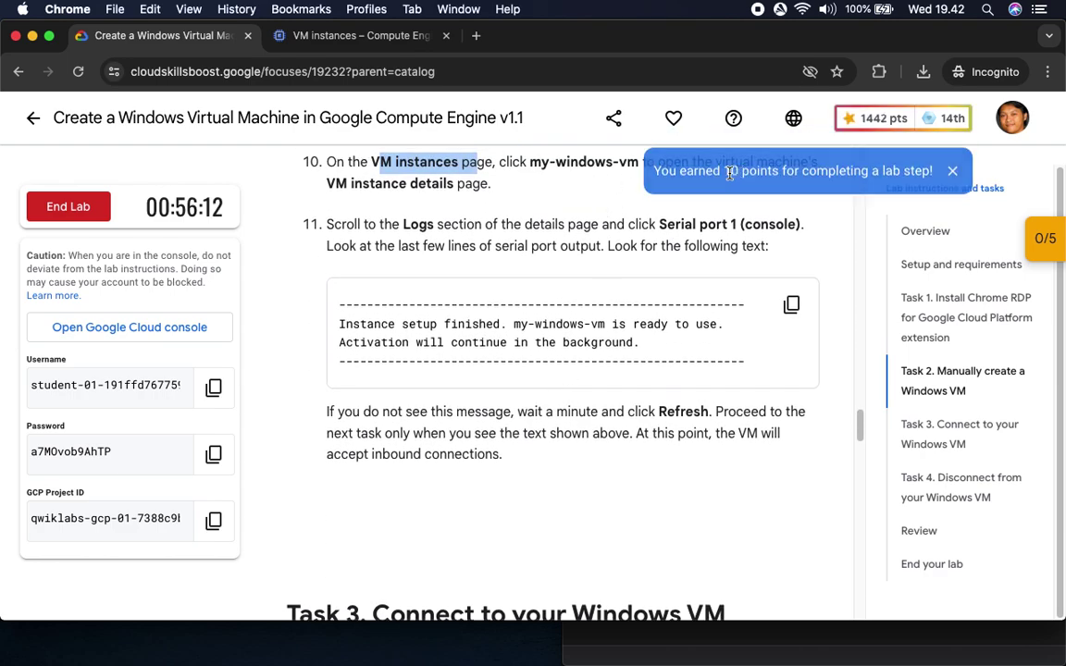
click(341, 37)
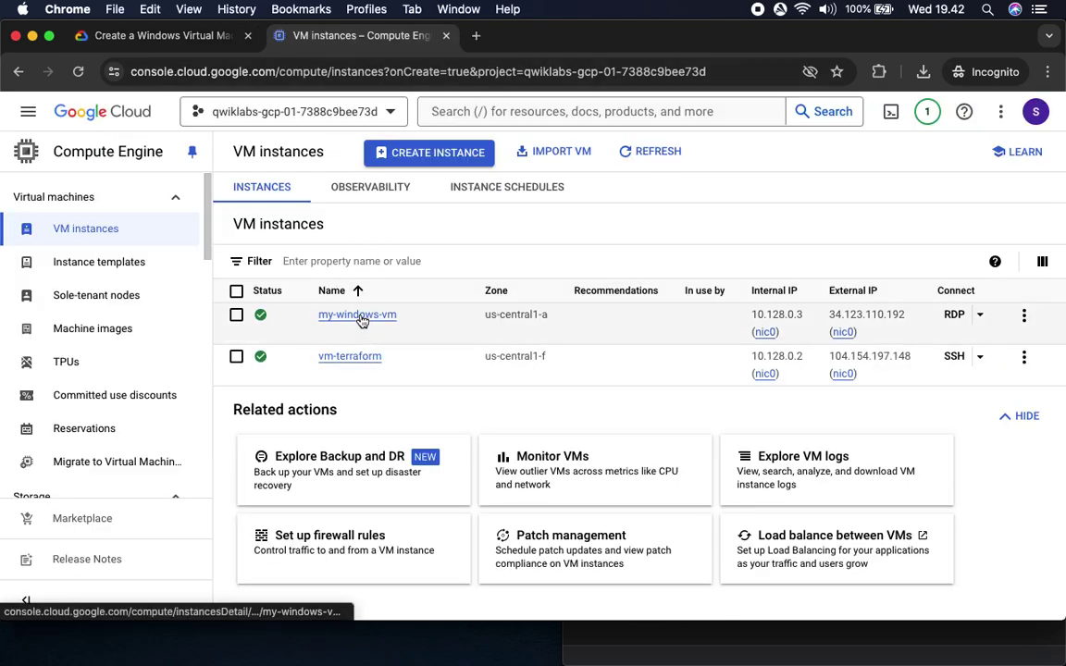
click(359, 316)
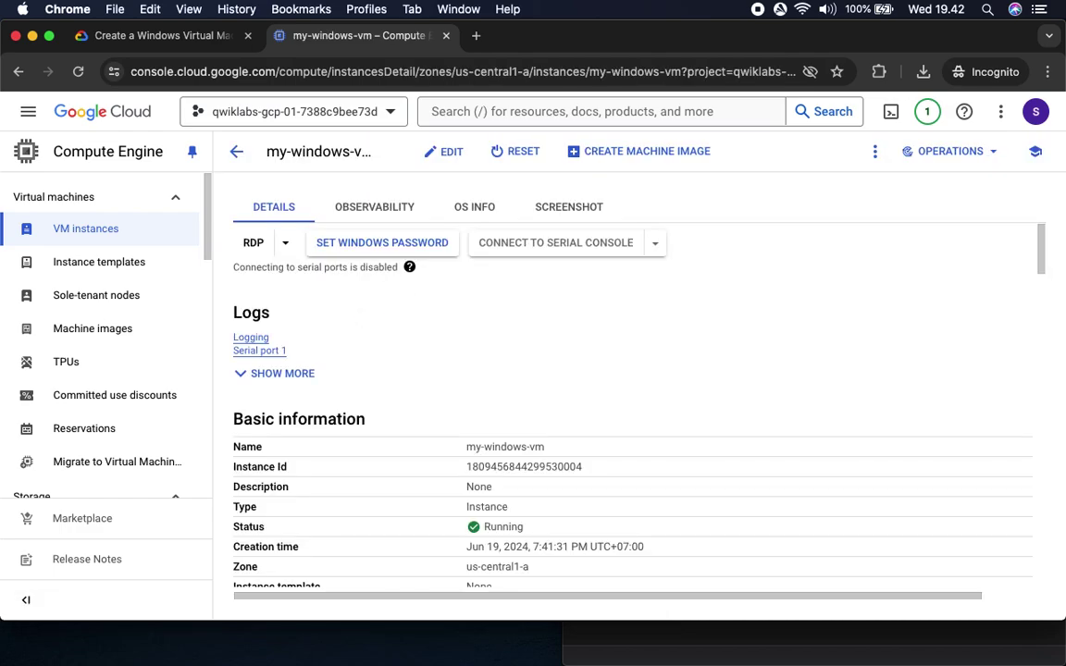
Check the lab's instruction about the Logs section and dismiss the satisfaction survey on the VM's details page.
click(145, 37)
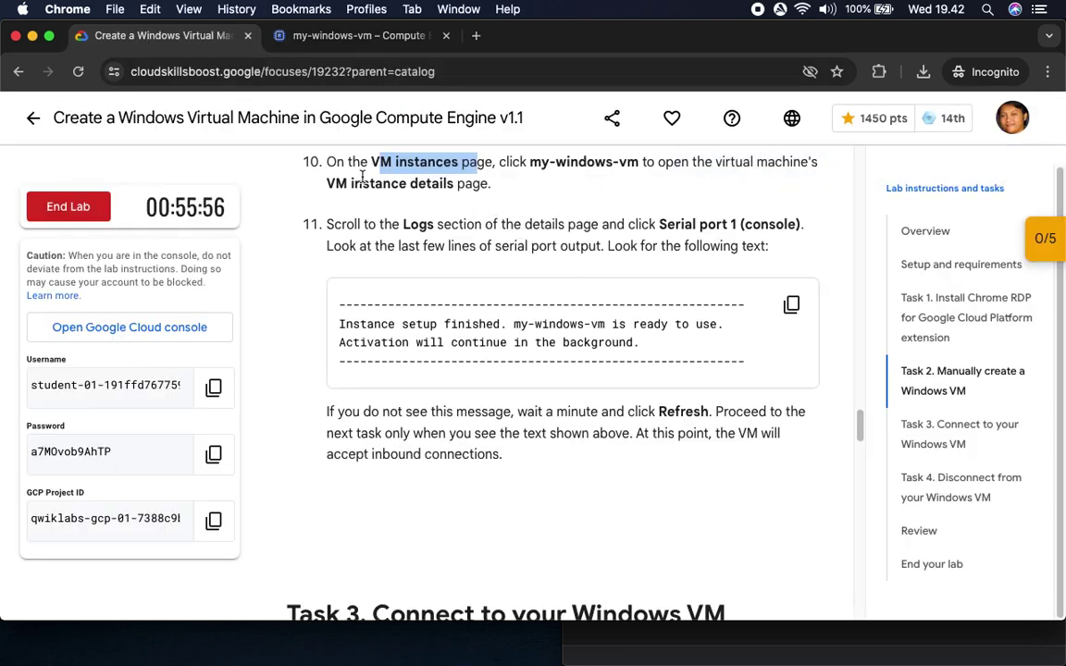
drag(326, 181, 491, 185)
drag(402, 225, 498, 224)
click(352, 36)
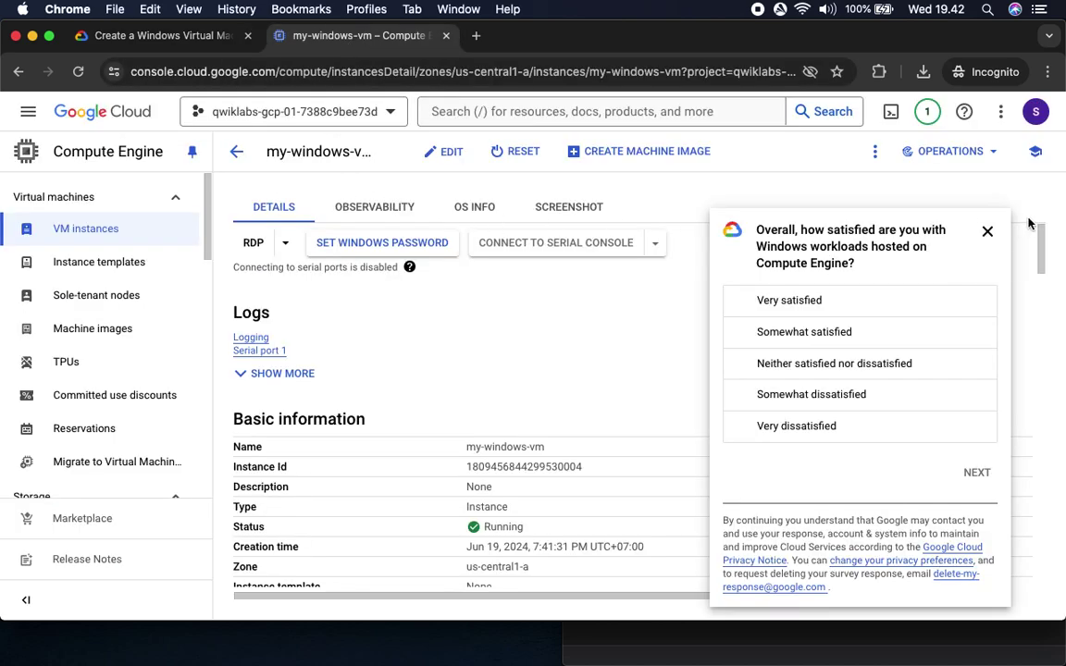
click(987, 230)
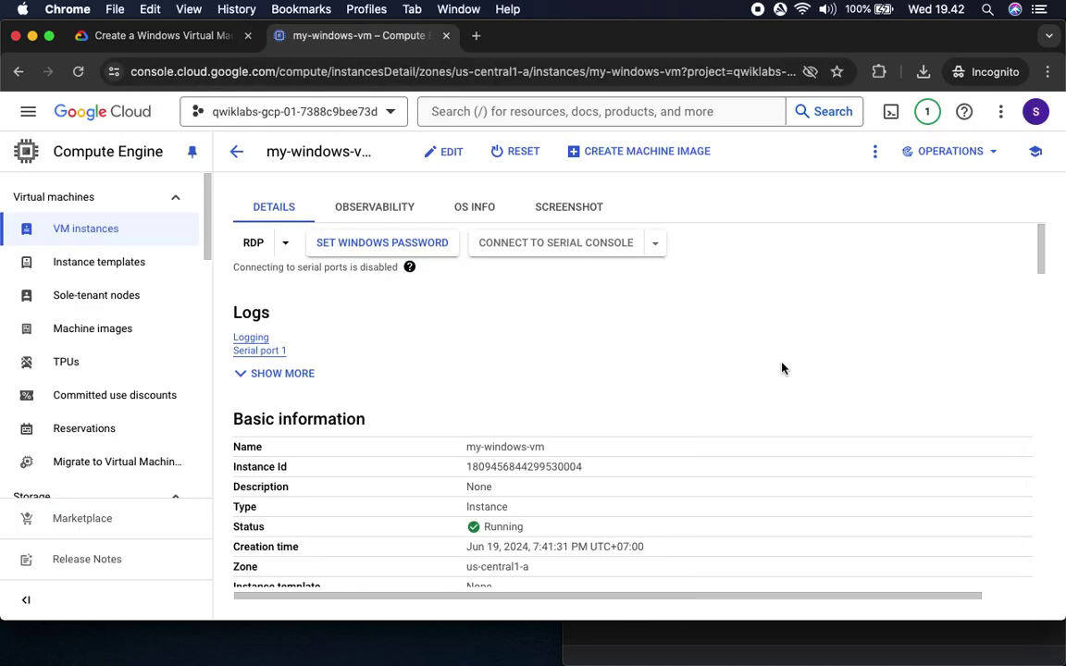
Confirm the required log in the lab, open my-windows-vm's Serial port 1 output and examine its last lines for the setup-finished message.
click(163, 37)
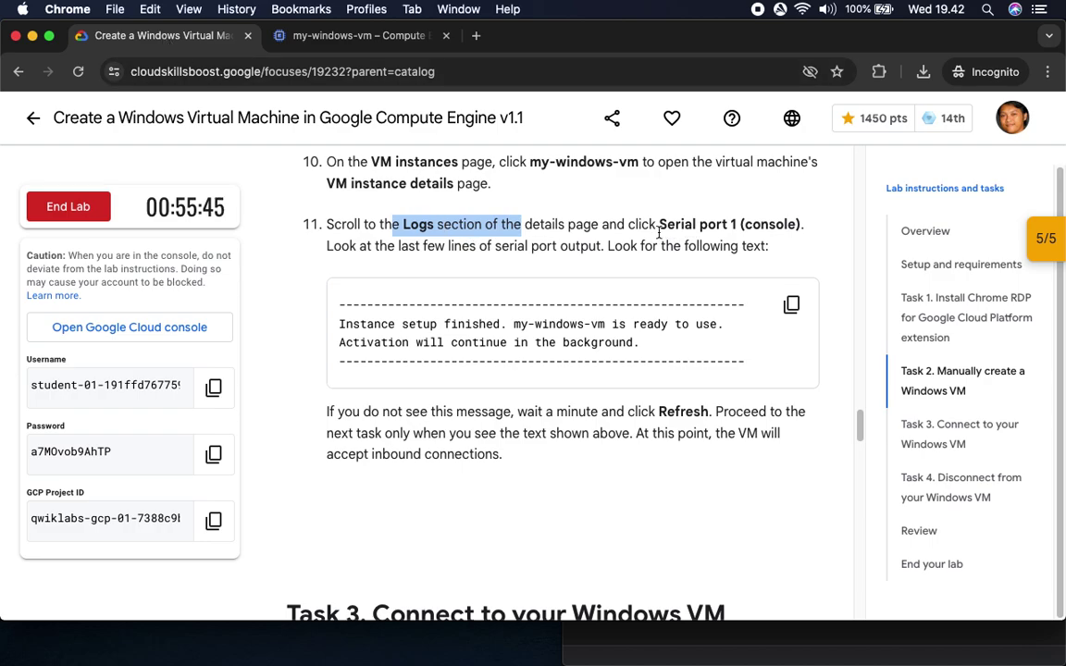
click(380, 35)
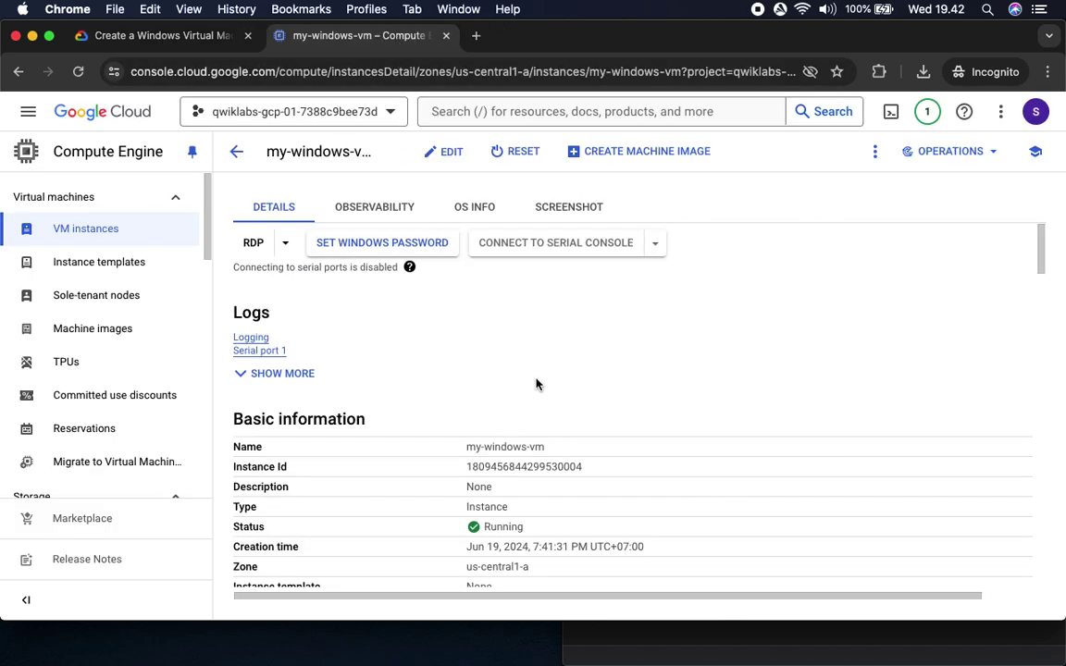
click(276, 351)
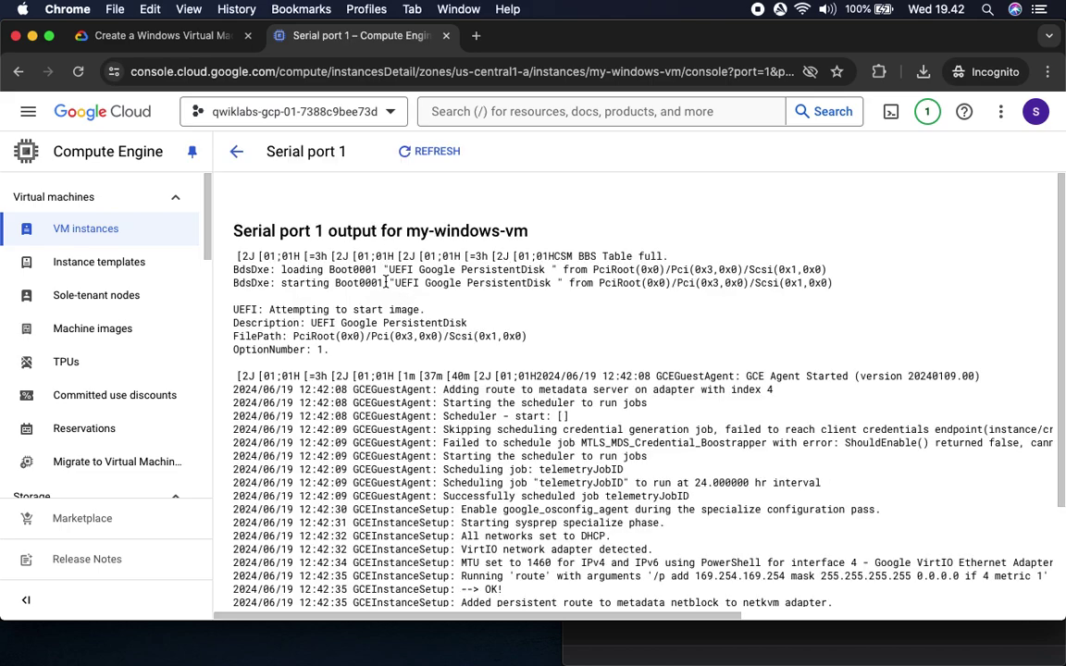
scroll(593, 472, down, 2)
scroll(619, 497, down, 3)
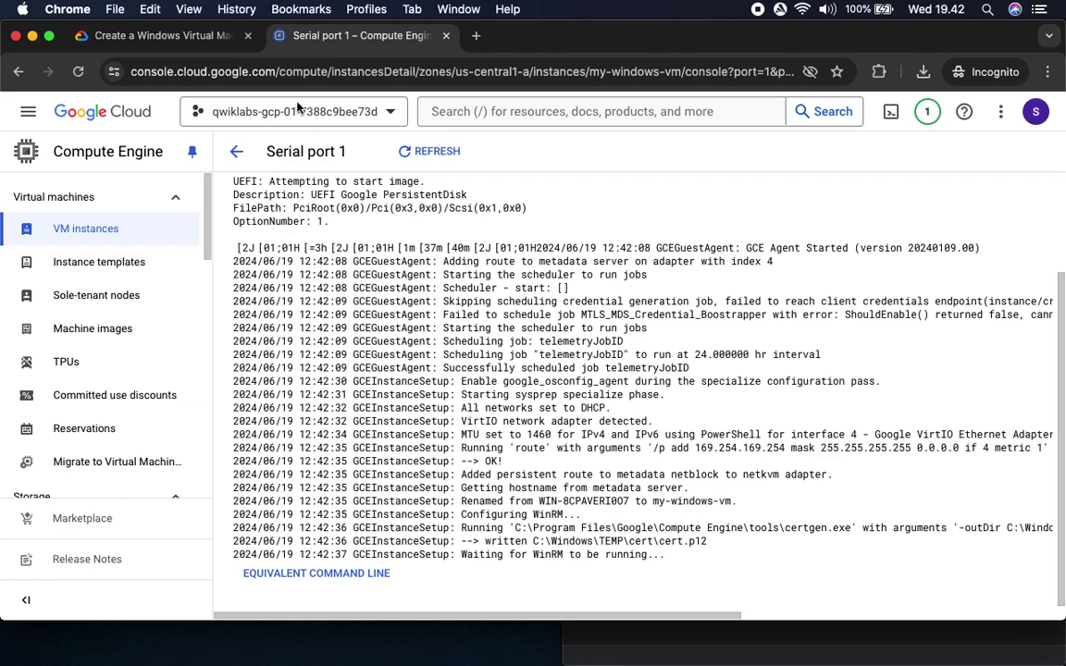
Read the lab's advice for a missing setup message, examine the Serial port 1 output and refresh it.
click(146, 36)
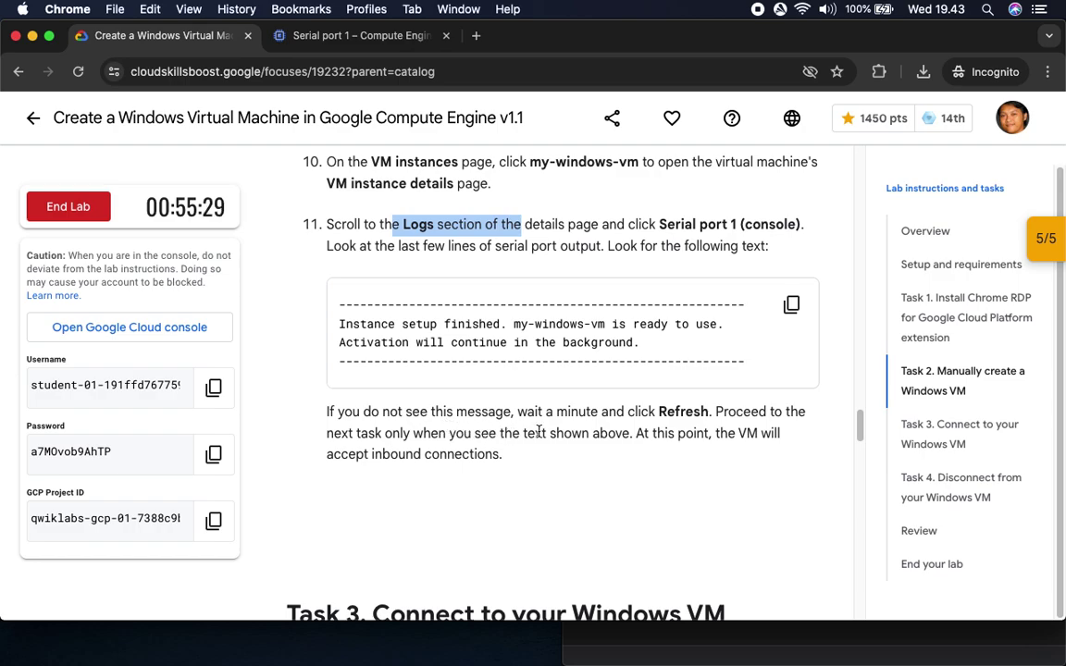
drag(629, 412, 756, 413)
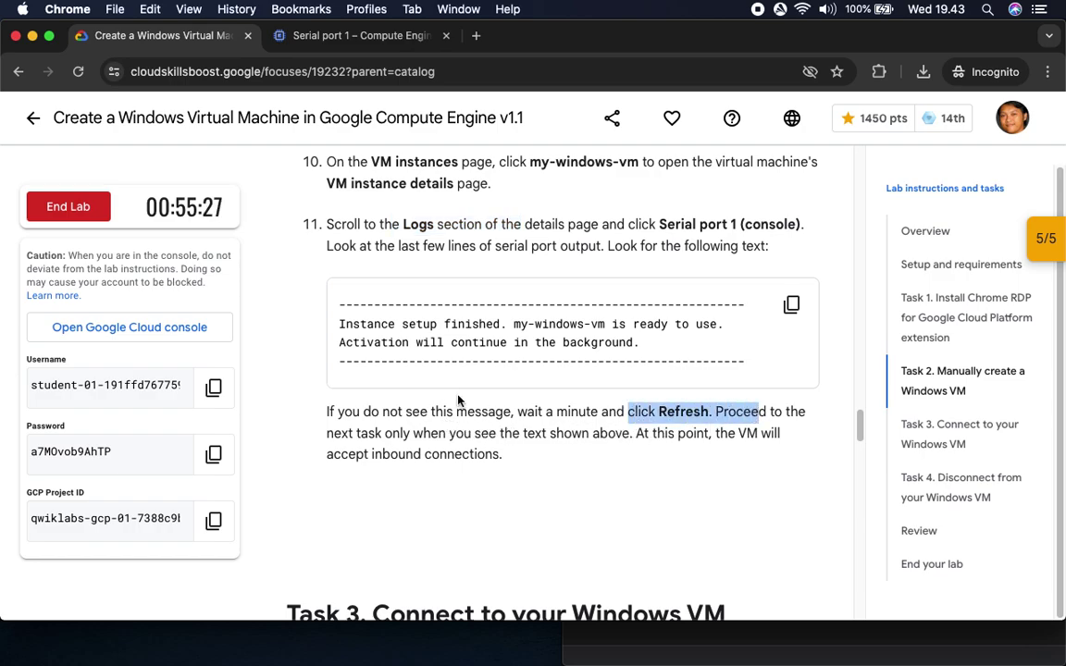
click(332, 37)
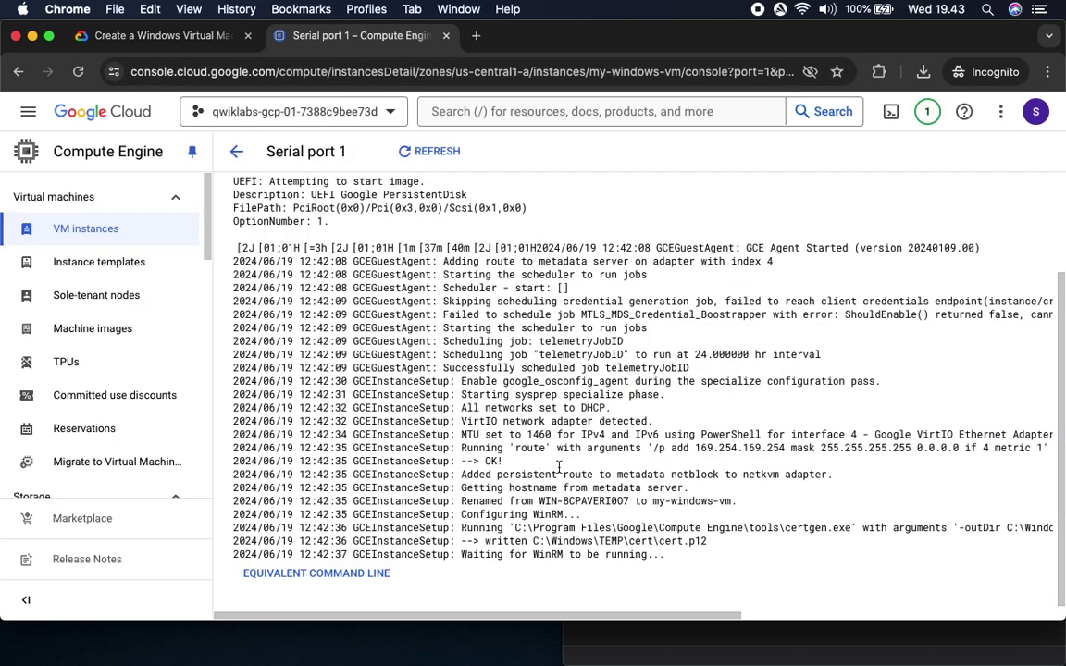
scroll(500, 417, up, 3)
scroll(545, 412, down, 3)
click(441, 152)
Check the expected setup-finished text in the lab and refresh my-windows-vm's serial output again.
click(163, 39)
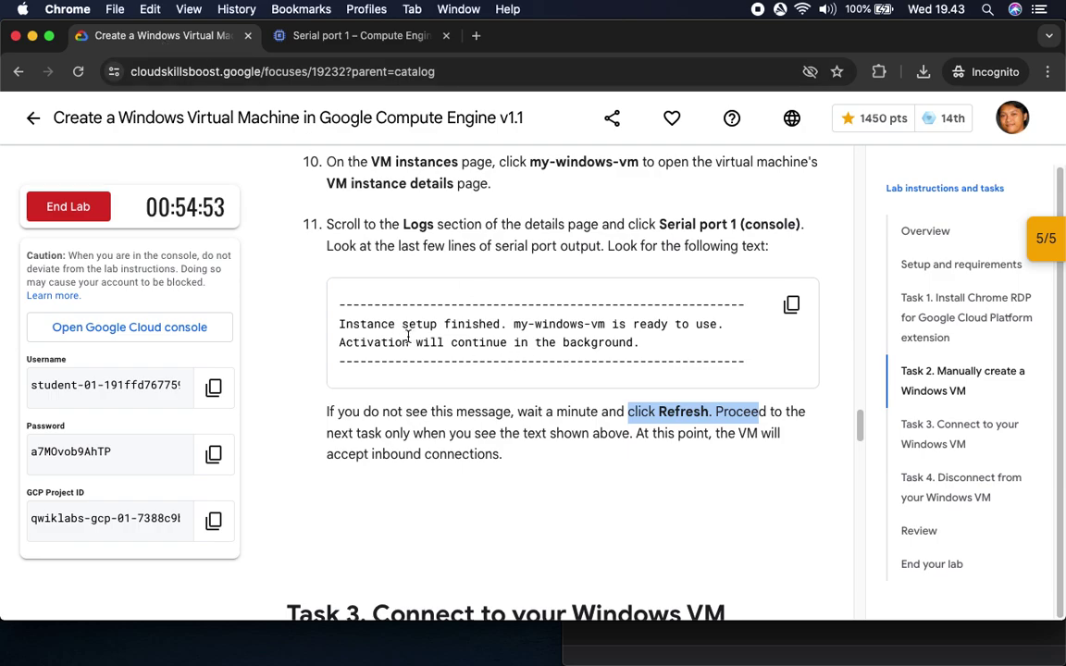
click(361, 36)
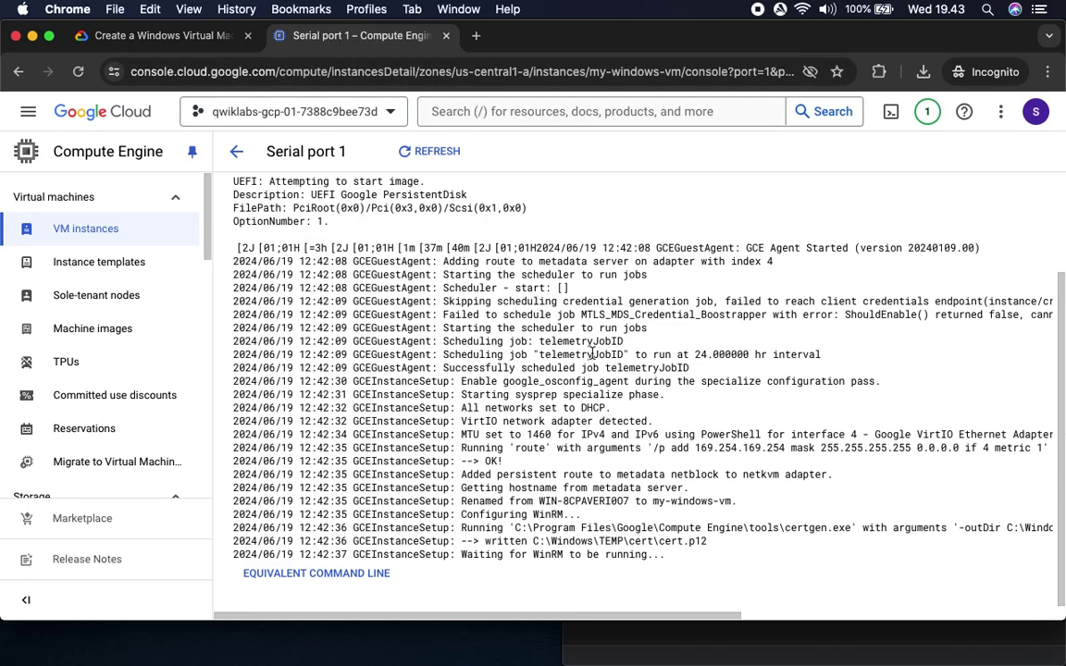
click(421, 151)
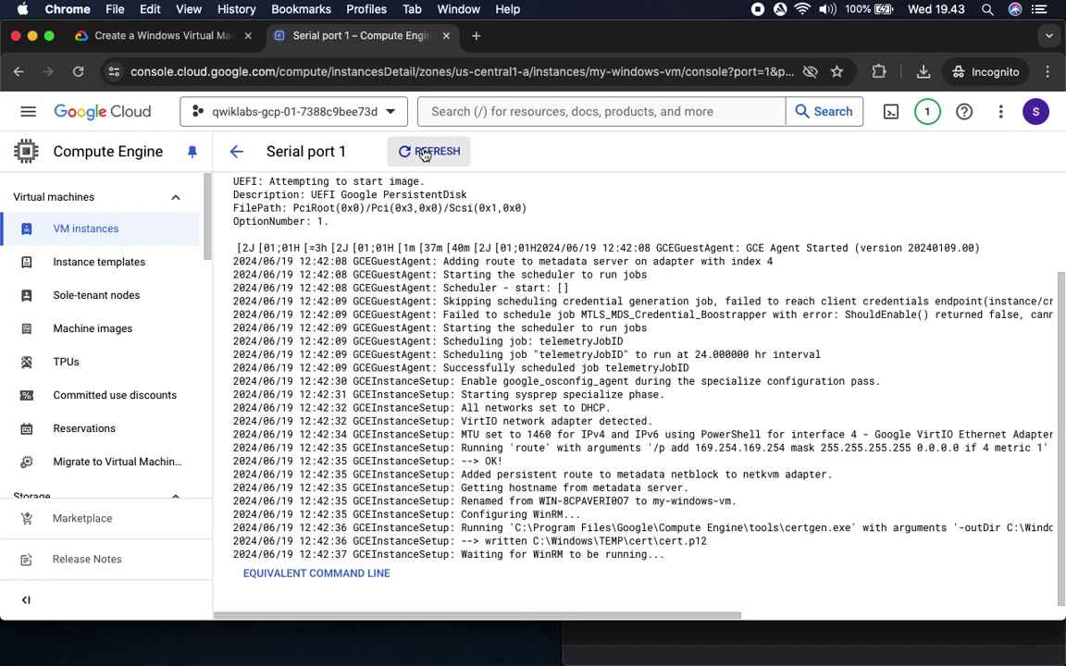
click(418, 149)
Reopen the Serial port 1 output from my-windows-vm's details page and examine the log through its last lines.
click(236, 153)
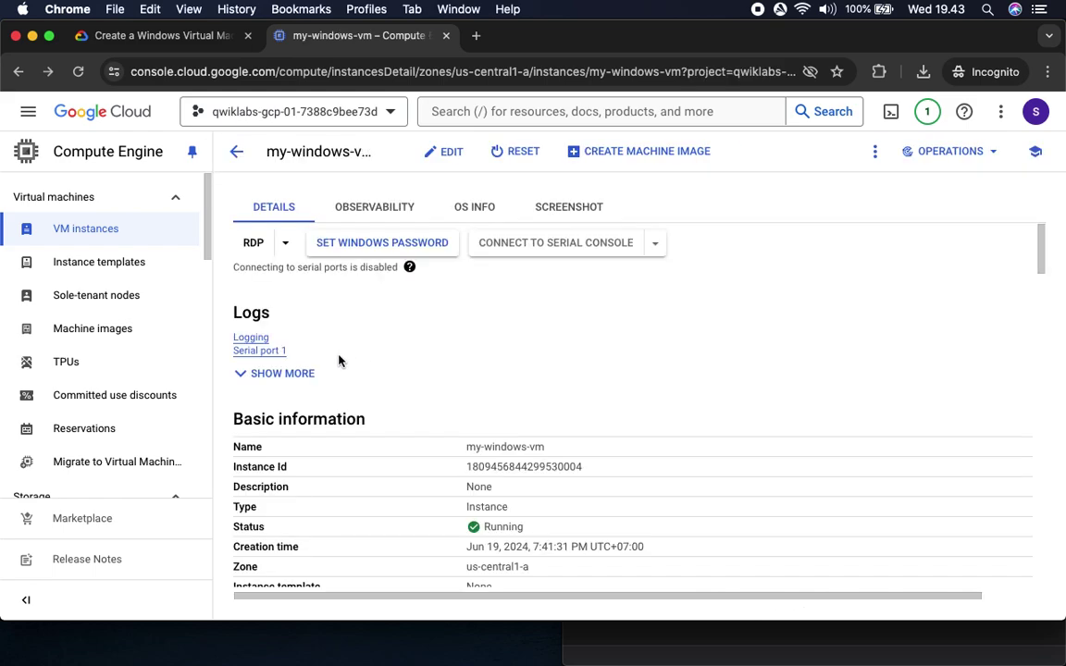
click(276, 350)
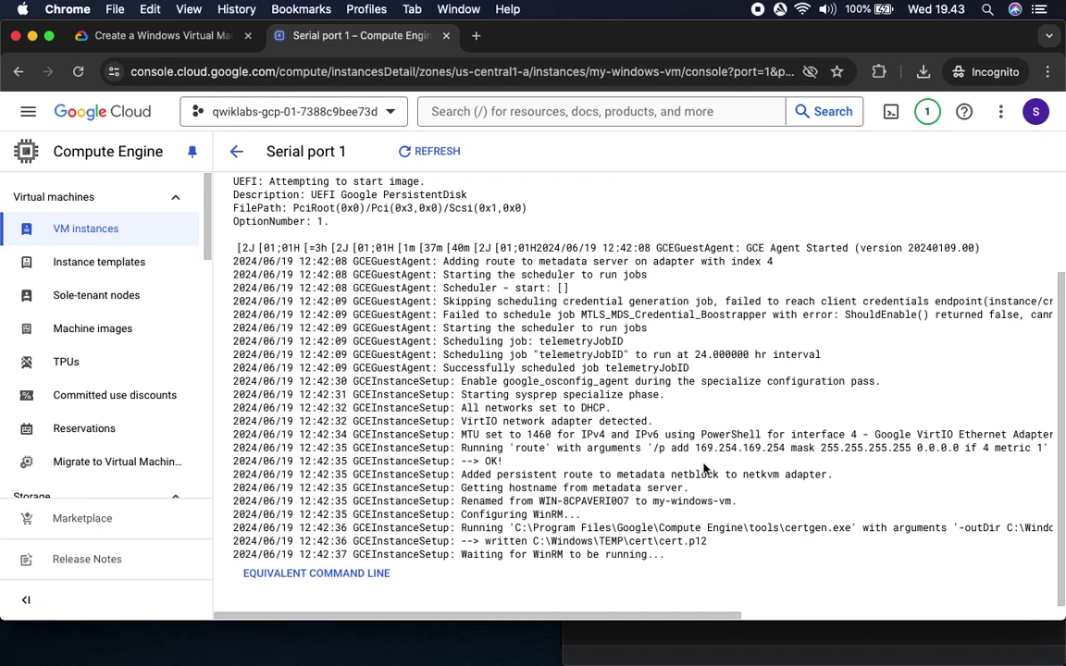
scroll(703, 470, up, 3)
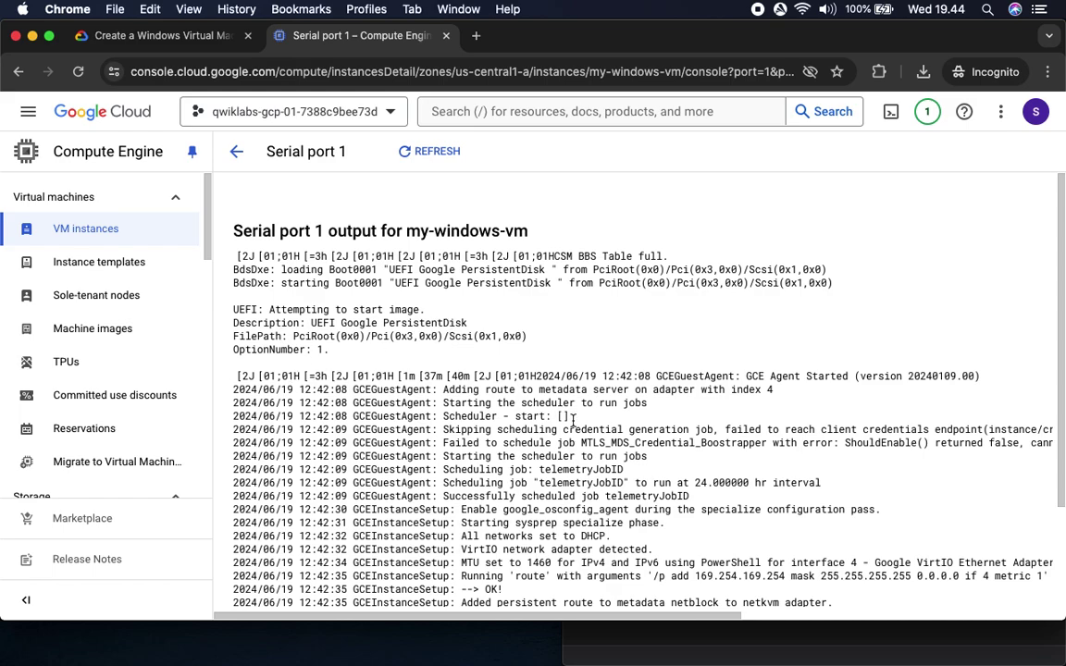
scroll(573, 421, down, 3)
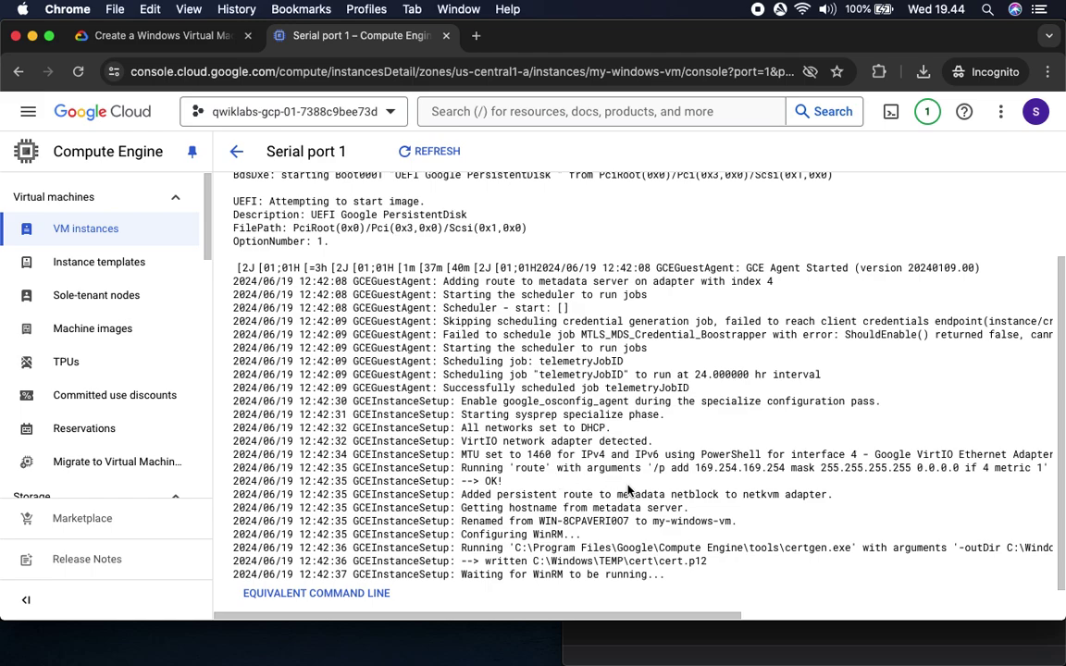
scroll(729, 515, down, 1)
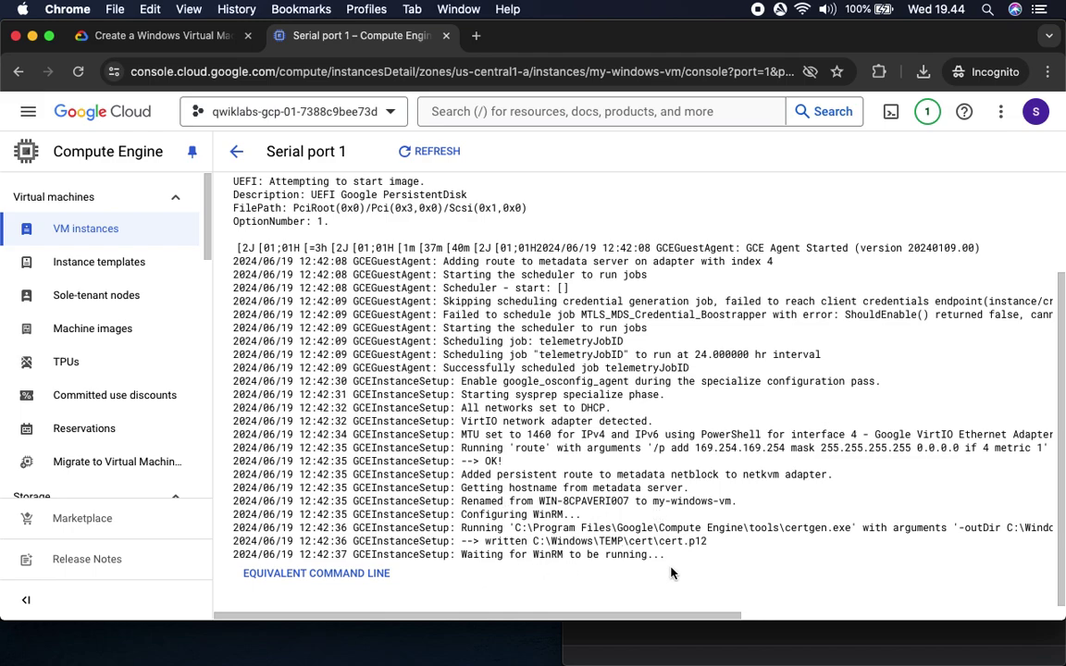
Reread the lab's wait-and-refresh instruction, refresh the Serial port 1 output and examine its newest lines.
click(199, 35)
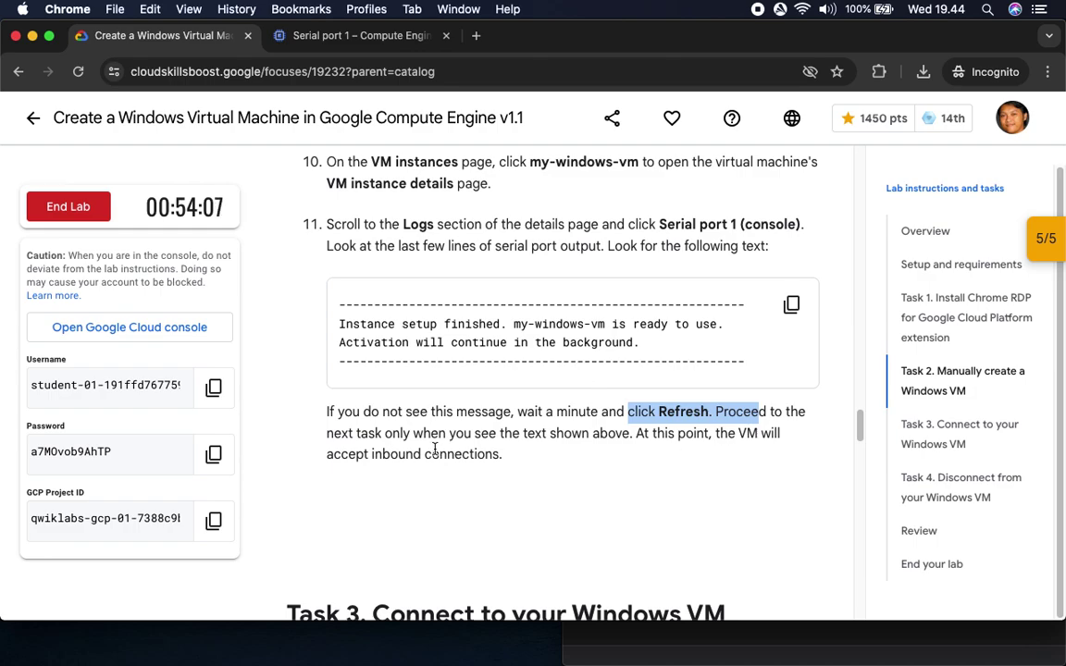
scroll(518, 469, down, 2)
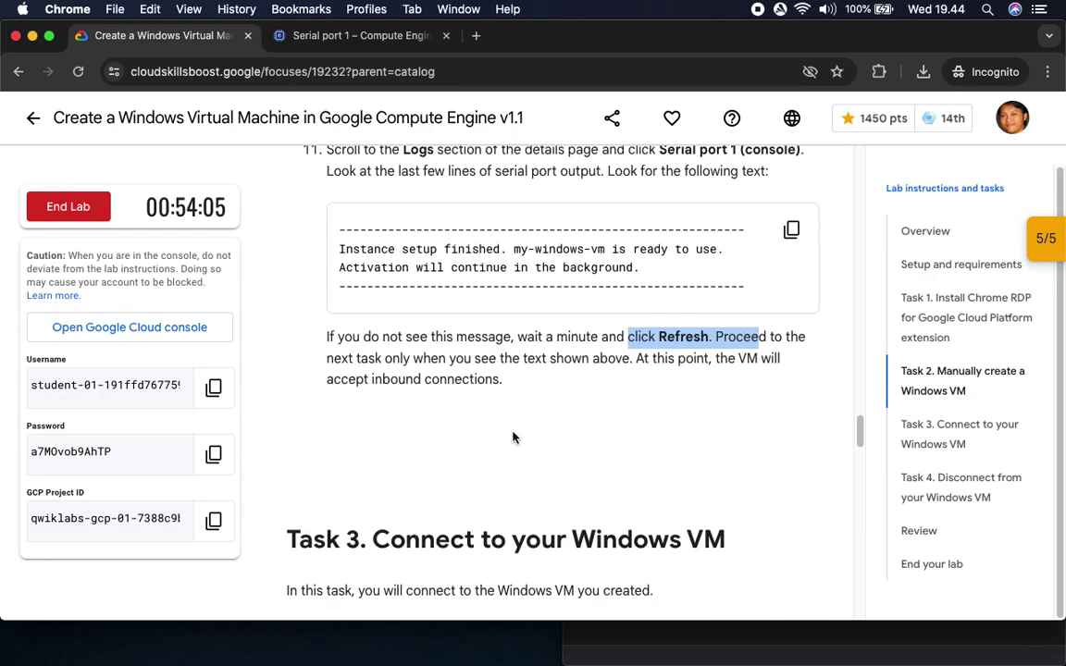
scroll(514, 435, up, 1)
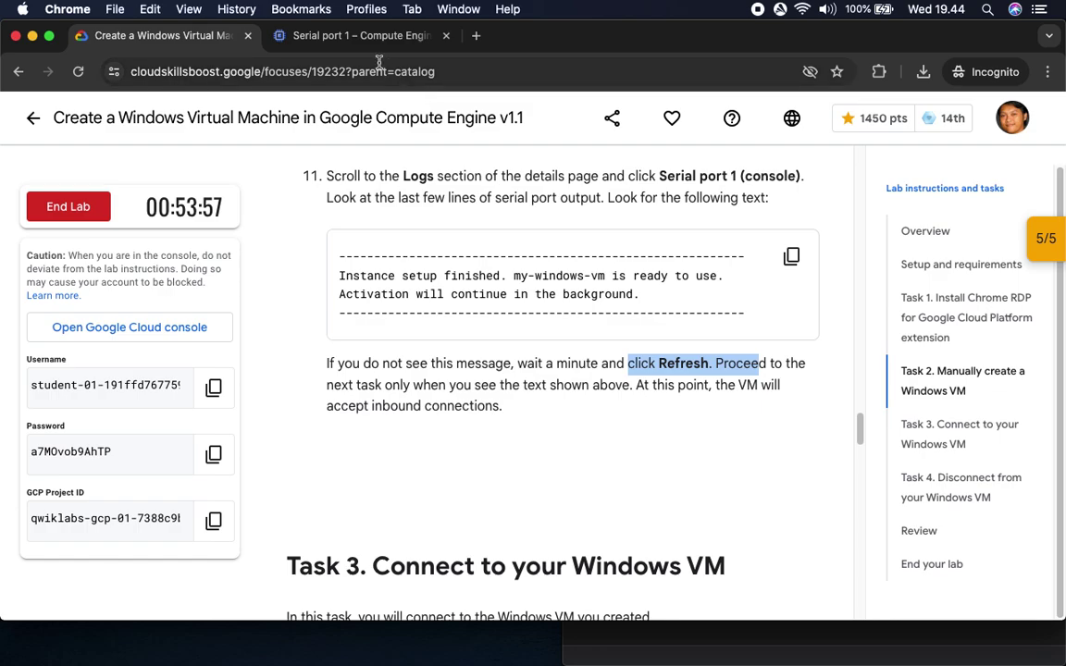
click(345, 37)
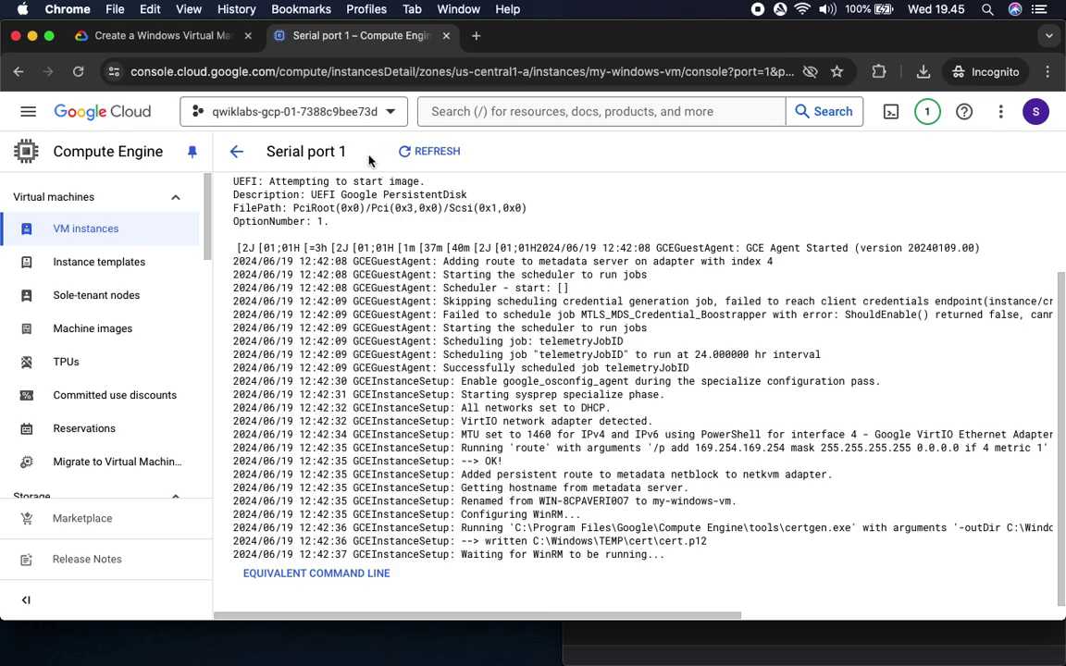
click(441, 165)
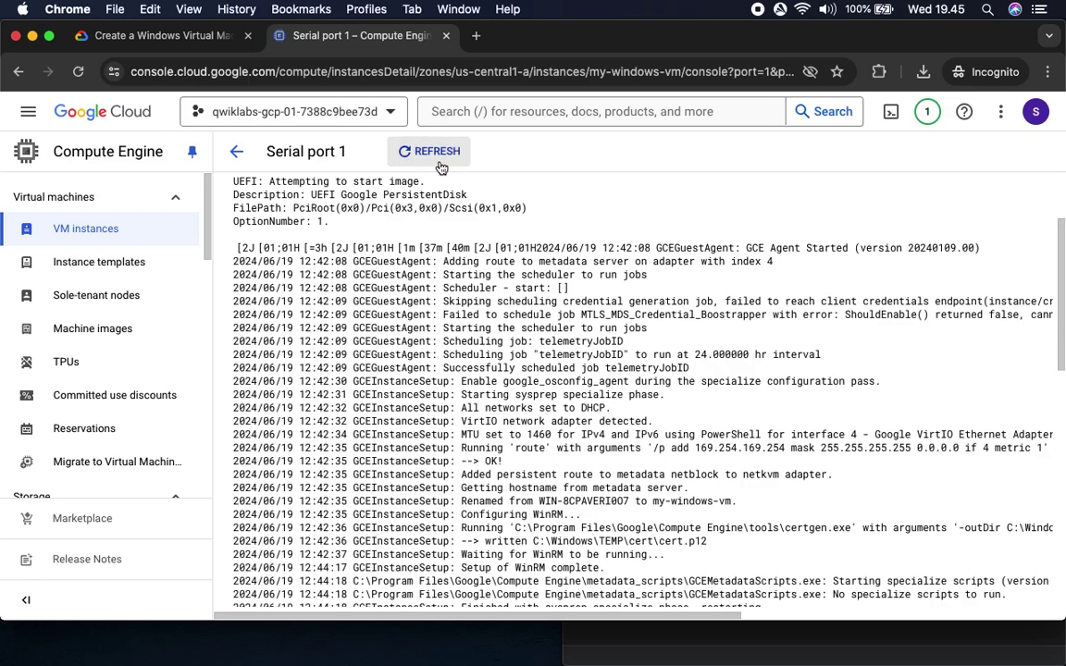
click(440, 156)
scroll(537, 354, down, 5)
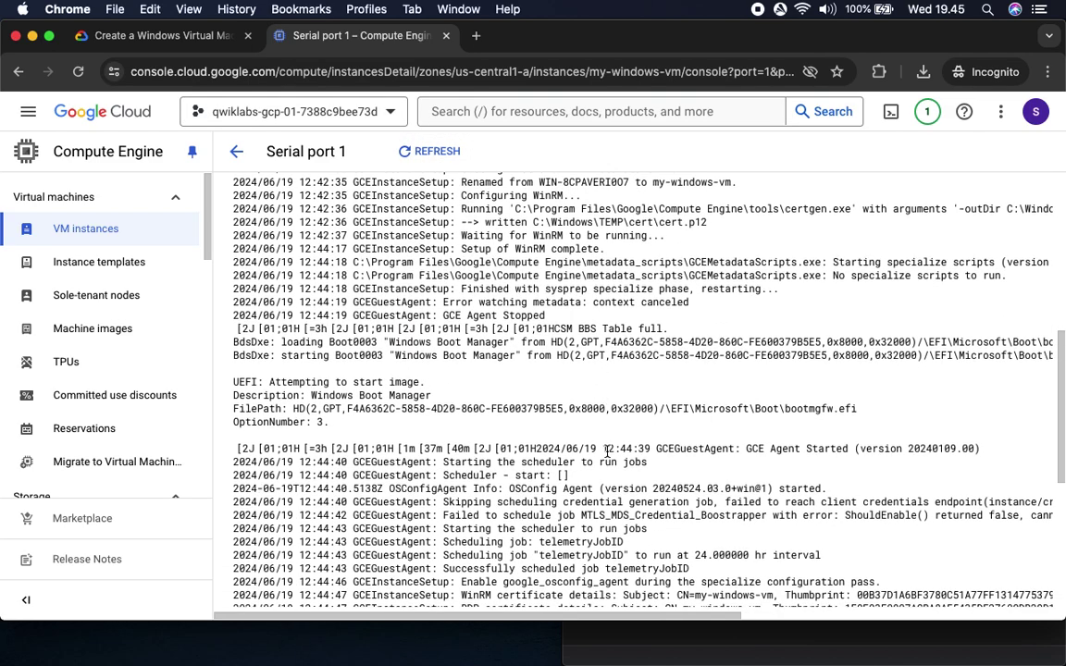
scroll(607, 444, down, 8)
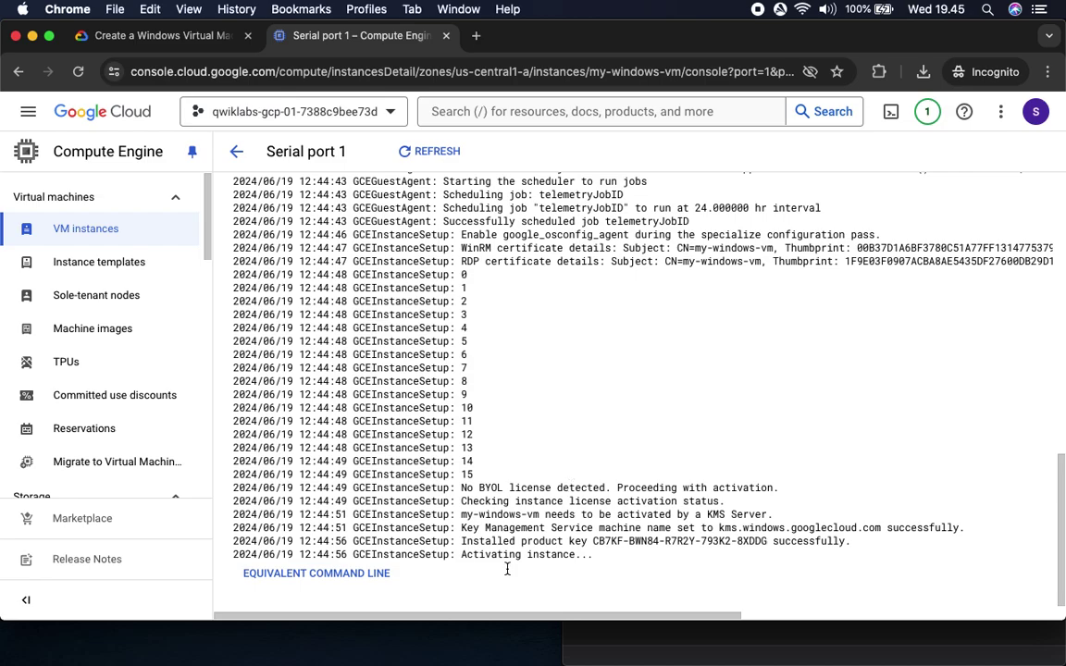
Review the refreshed serial log from the early boot entries through the instance setup entries.
scroll(585, 491, up, 5)
scroll(585, 491, up, 8)
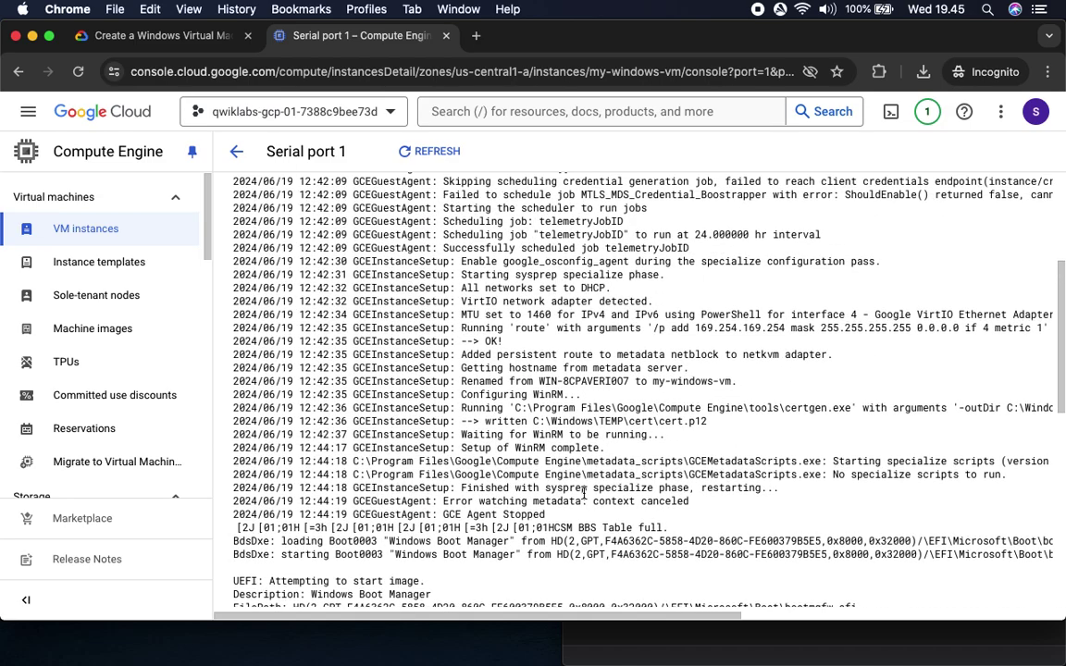
scroll(584, 493, up, 4)
scroll(584, 493, down, 7)
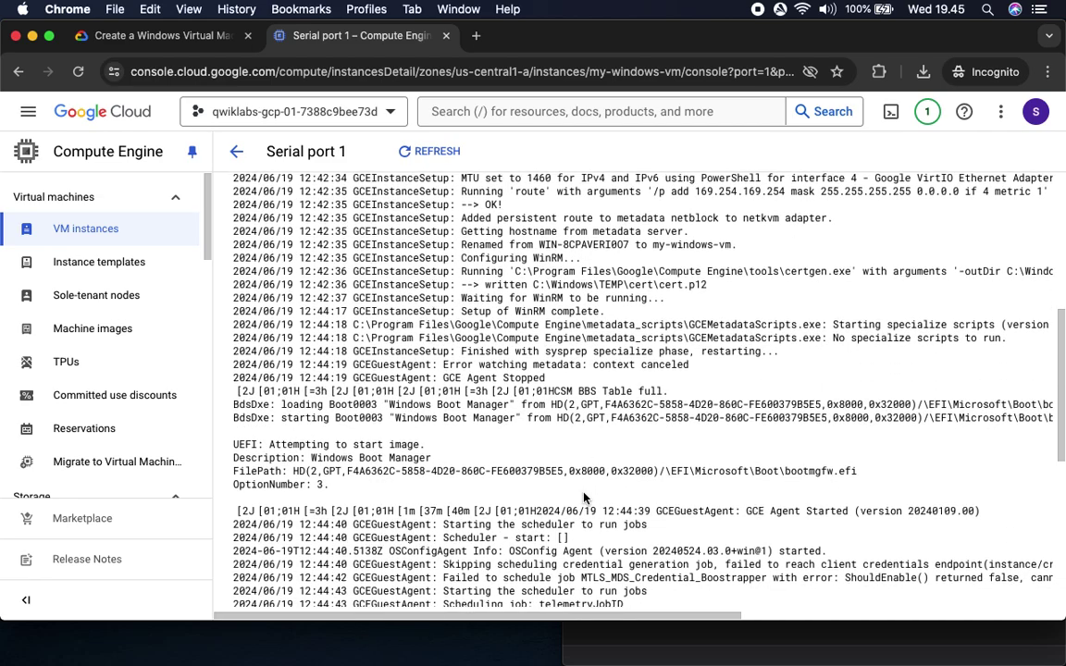
scroll(584, 495, down, 2)
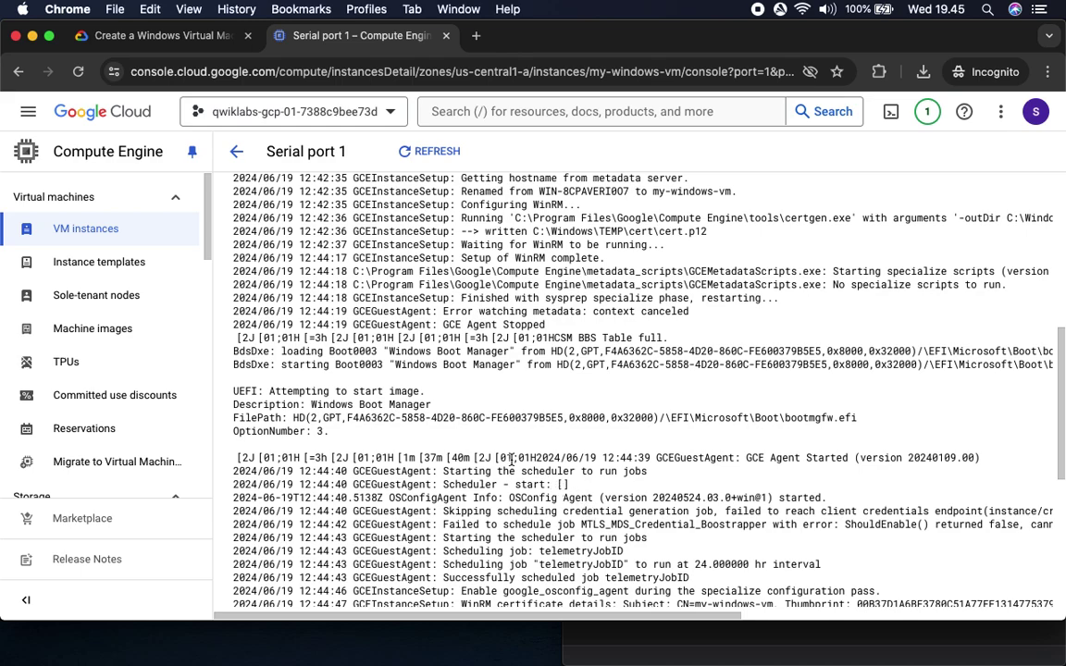
scroll(510, 458, down, 5)
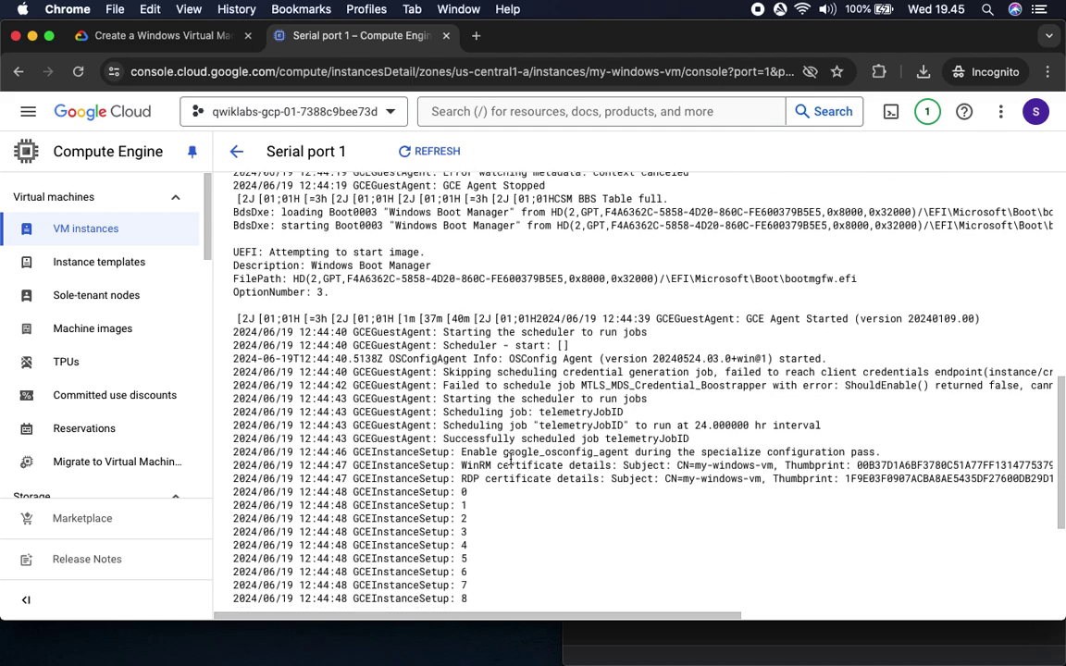
Compare the end of the serial log with the setup-finished text expected by the lab.
click(140, 35)
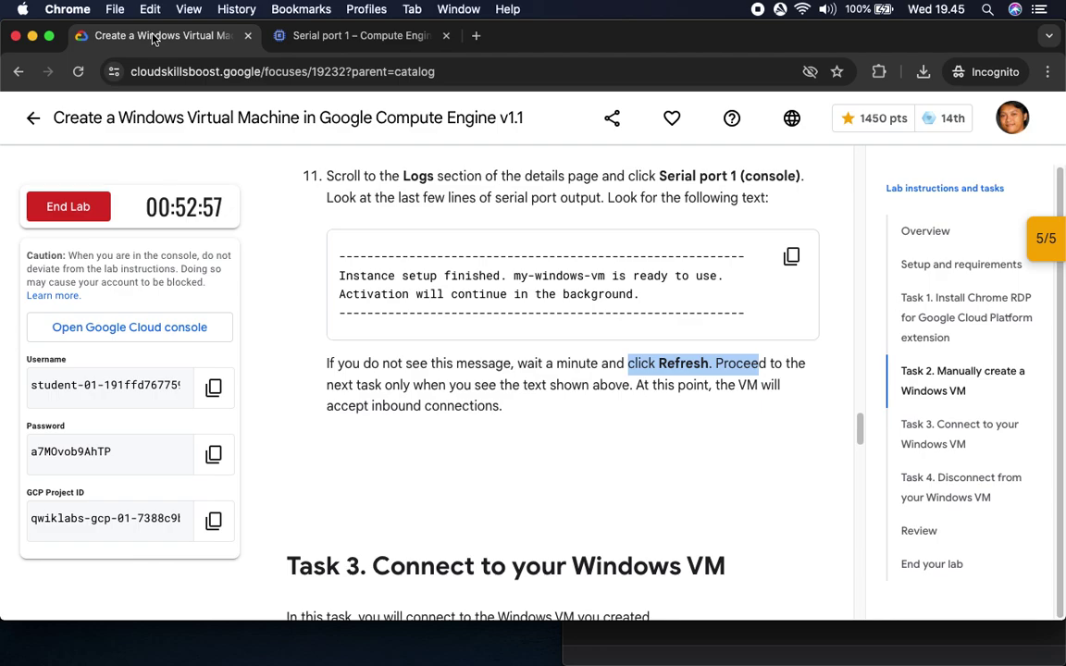
click(357, 39)
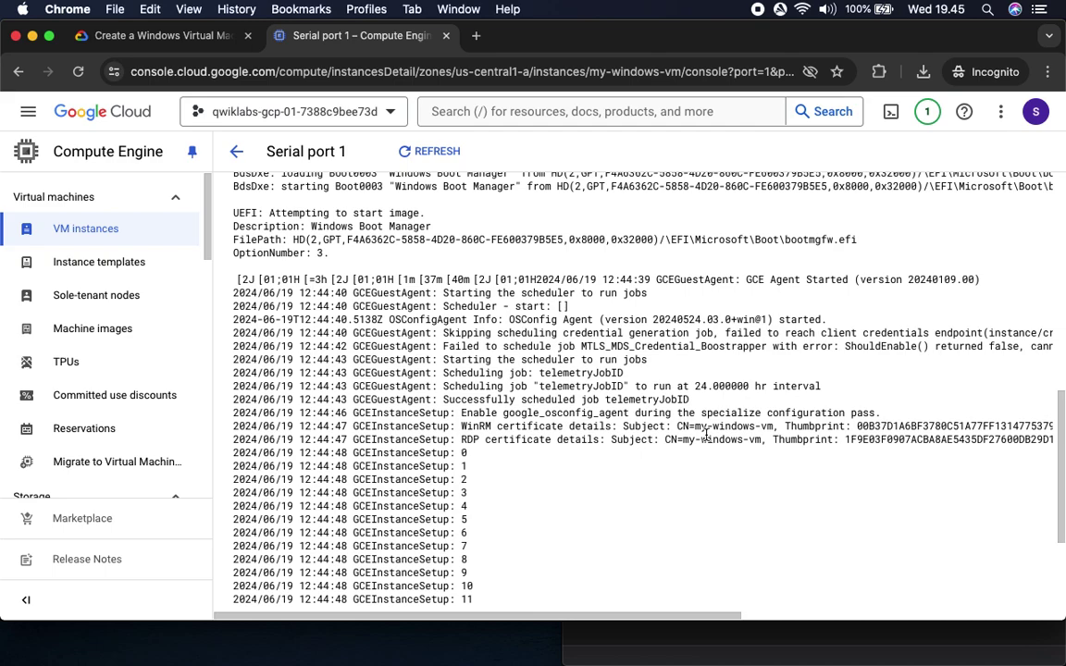
scroll(685, 417, down, 5)
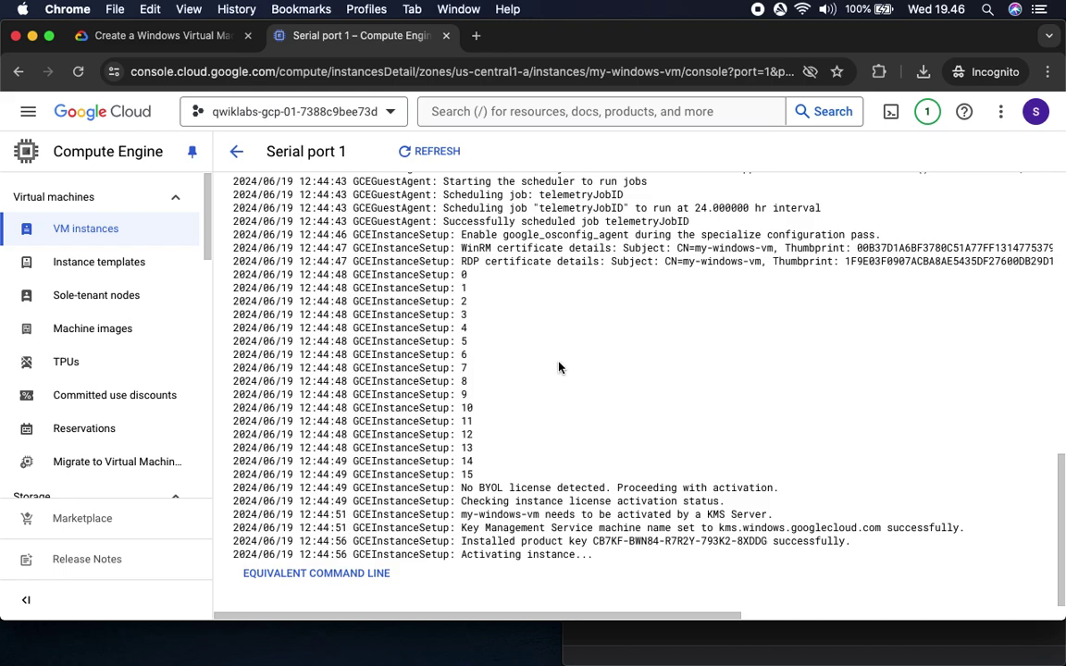
scroll(560, 367, up, 3)
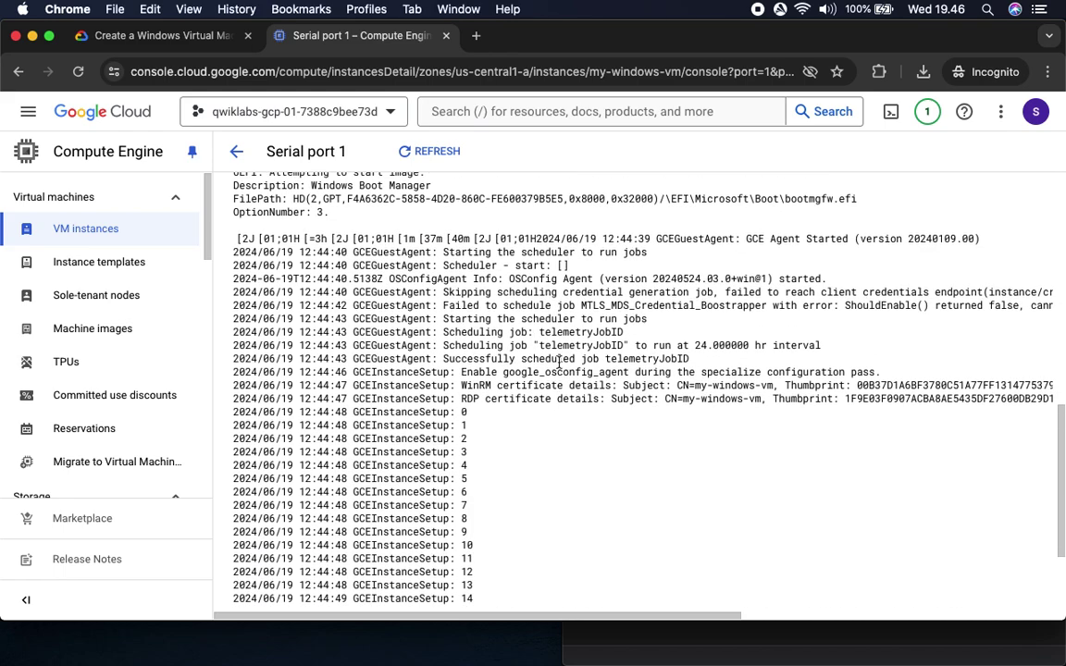
Refresh the serial output and highlight the line "Instance setup finished. my-windows-vm is ready to use.".
click(428, 157)
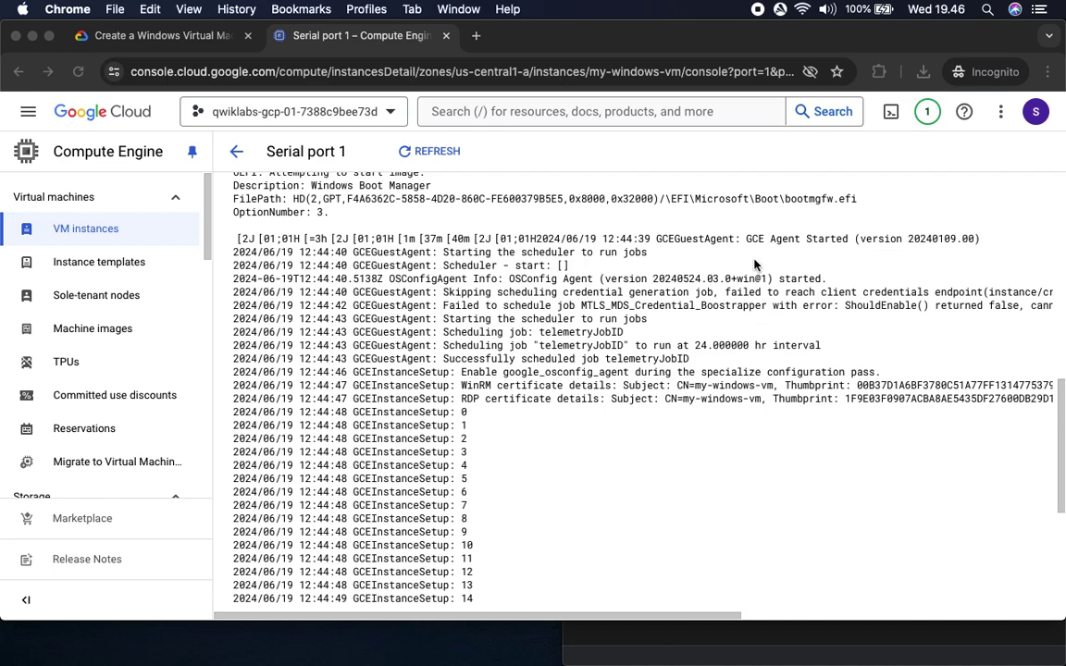
scroll(597, 348, down, 5)
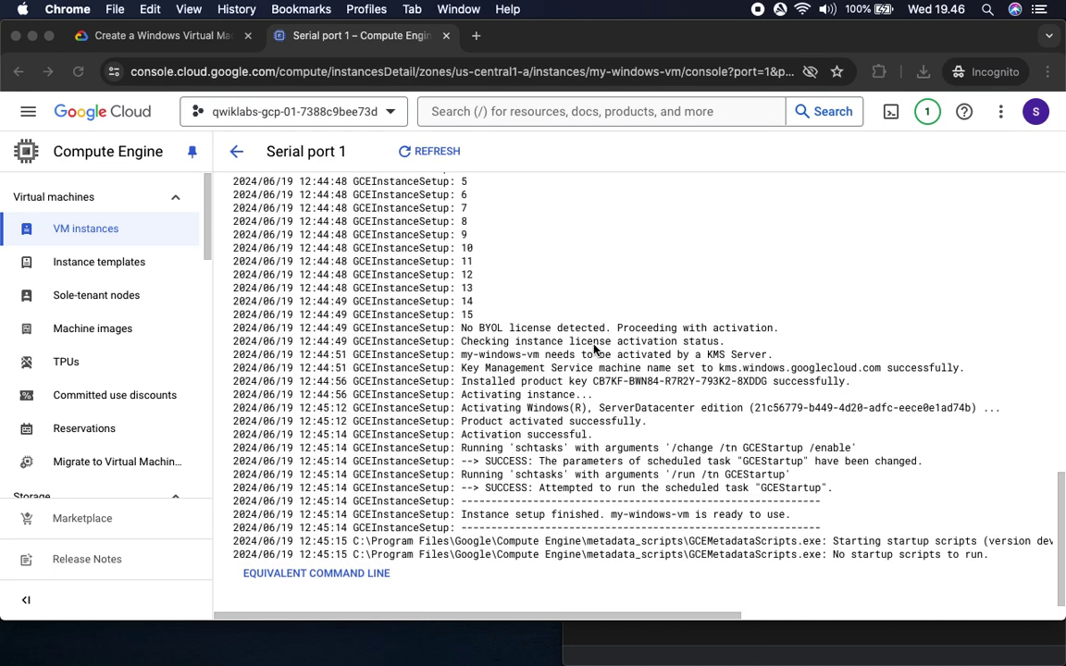
click(508, 517)
drag(484, 516, 792, 515)
Compare the found message with the lab's text and read the first instruction of Task 3, highlighting the VM instances page.
click(193, 35)
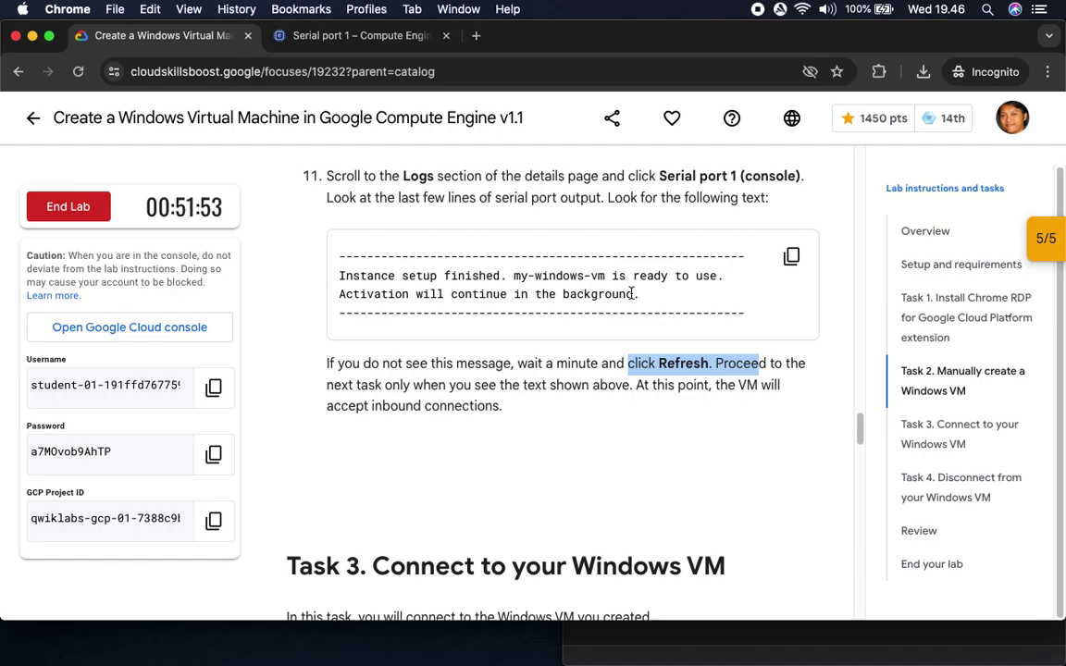
scroll(424, 512, down, 5)
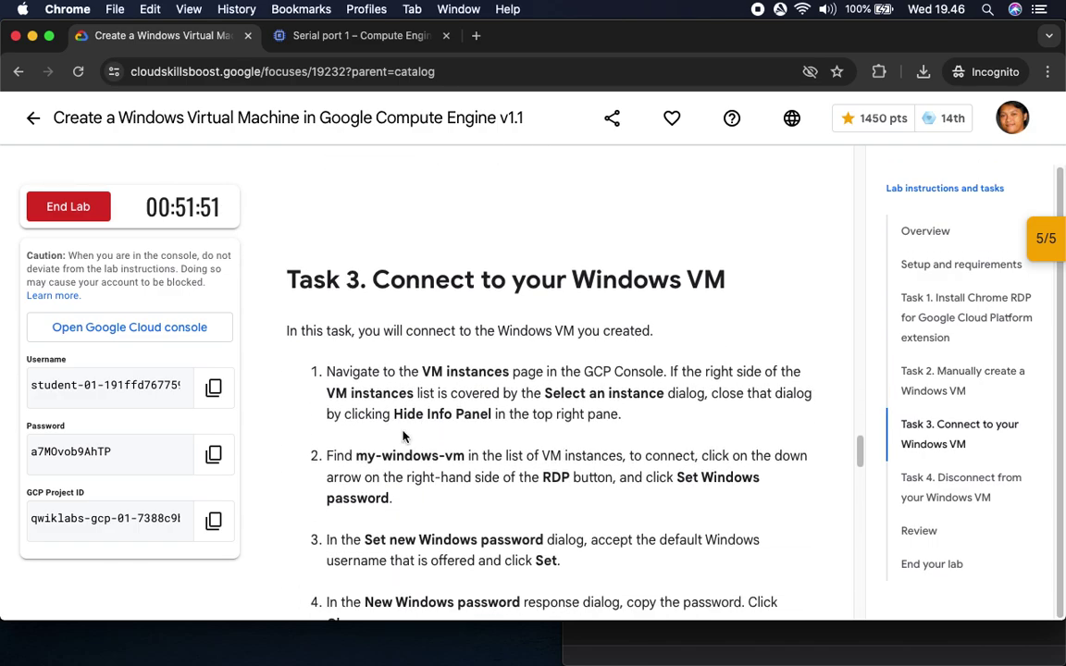
scroll(418, 239, down, 3)
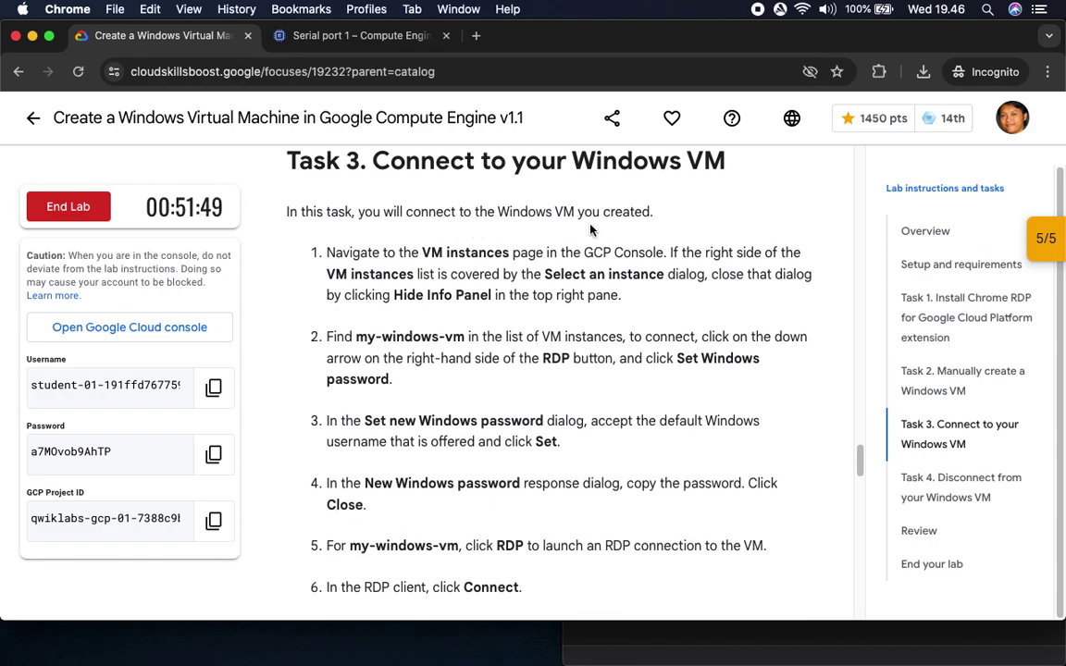
drag(398, 253, 549, 252)
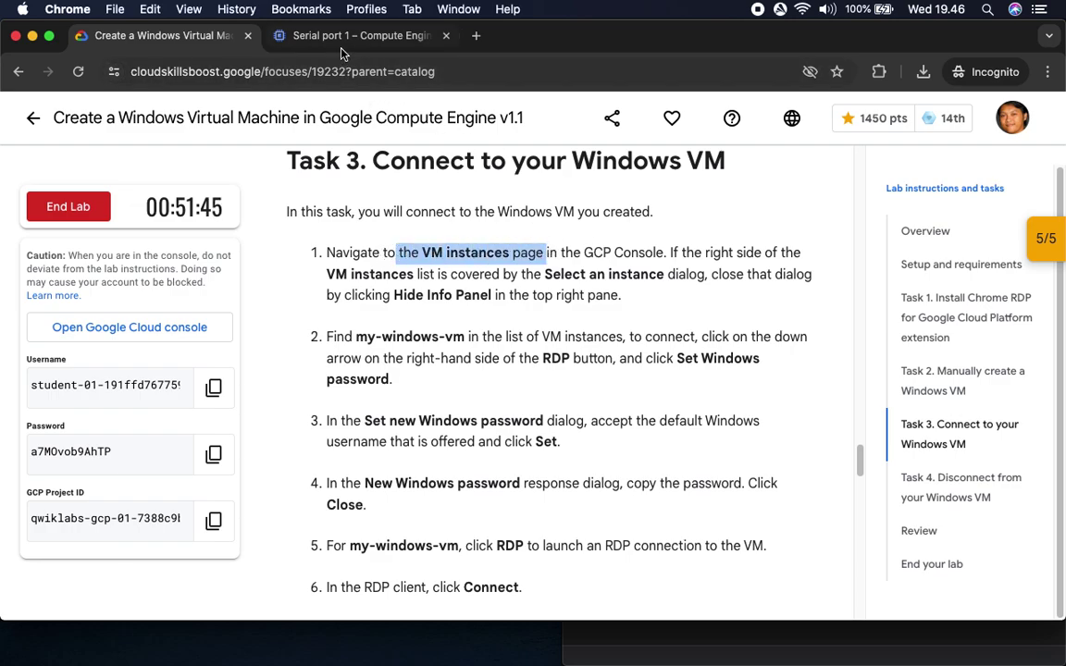
Open the VM instances page in the Google Cloud console and return to the lab's Task 3 instructions.
click(320, 37)
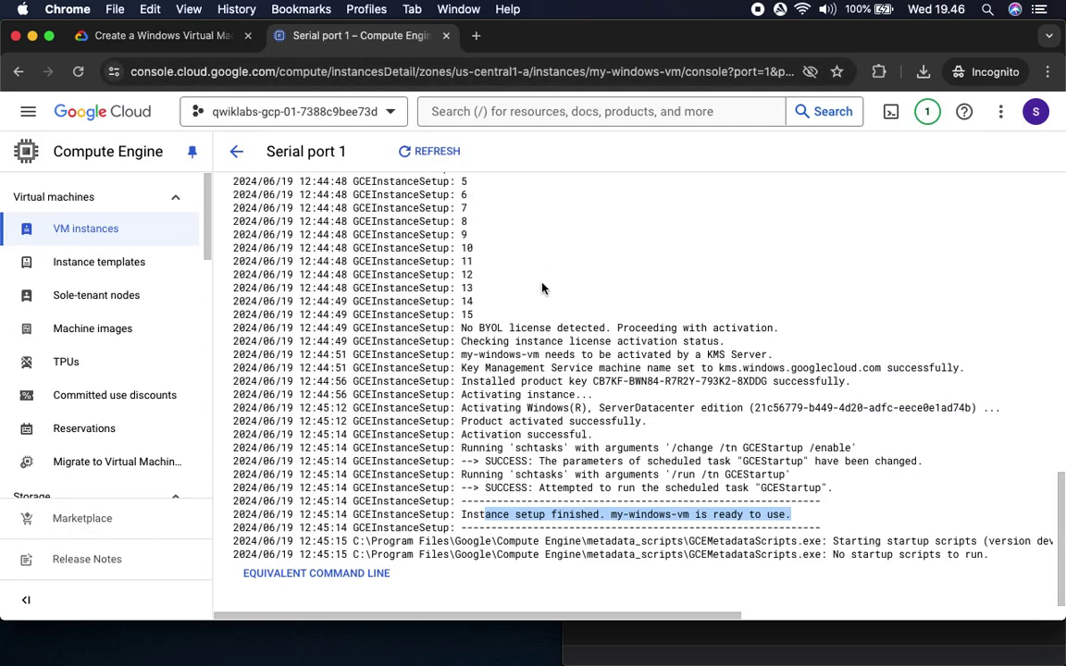
click(79, 229)
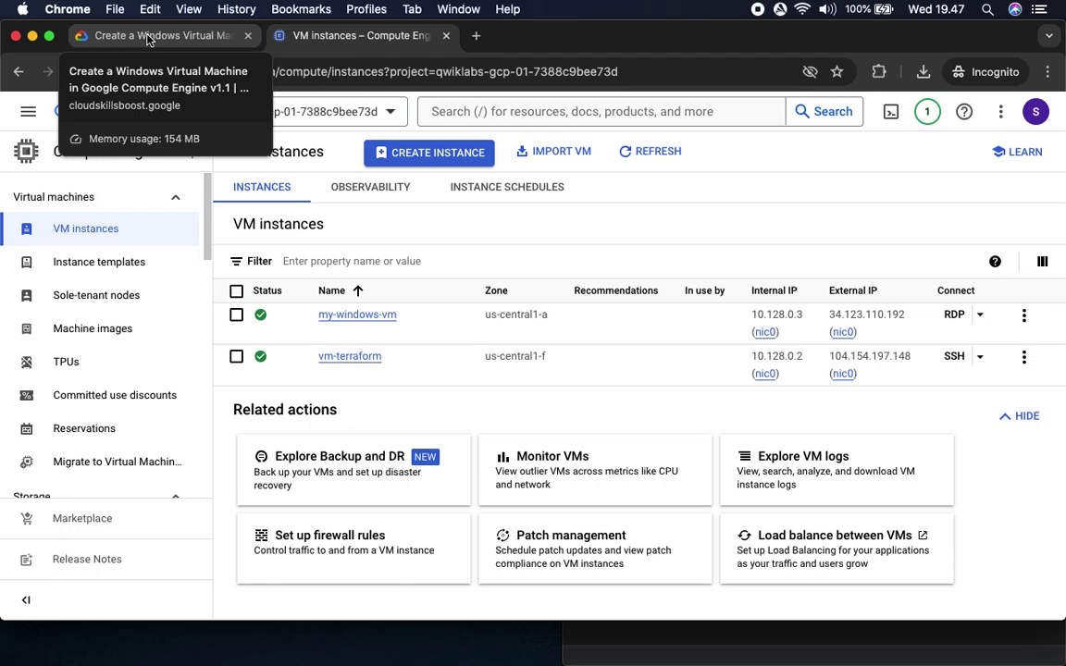
click(148, 37)
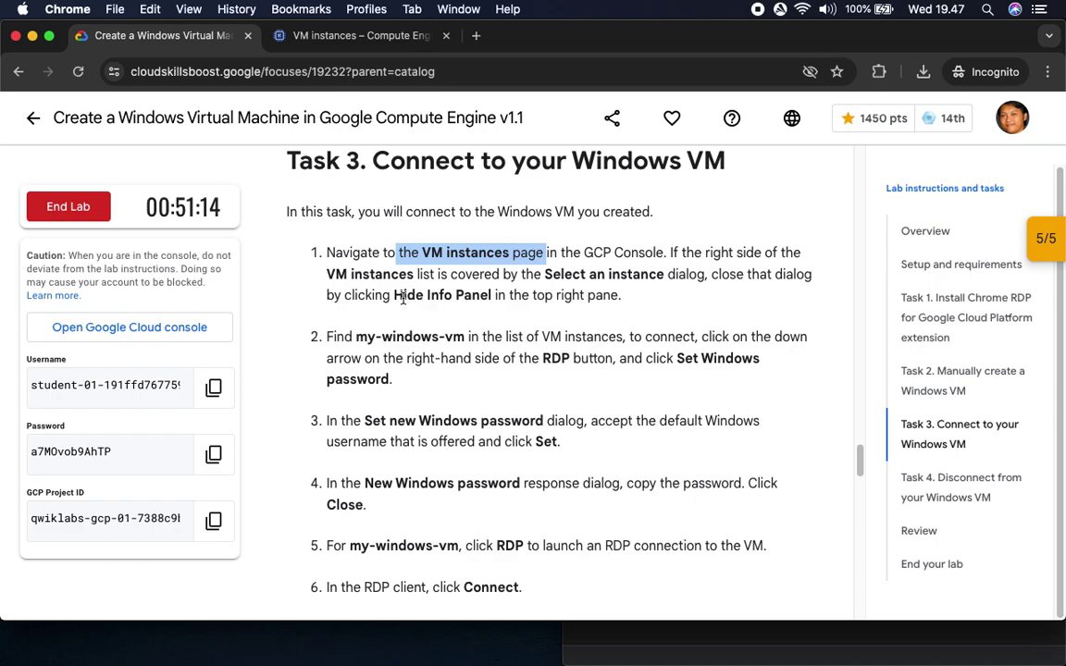
Read Task 3's first two instructions, highlighting Hide Info Panel, my-windows-vm and Set Windows password.
drag(403, 297, 622, 296)
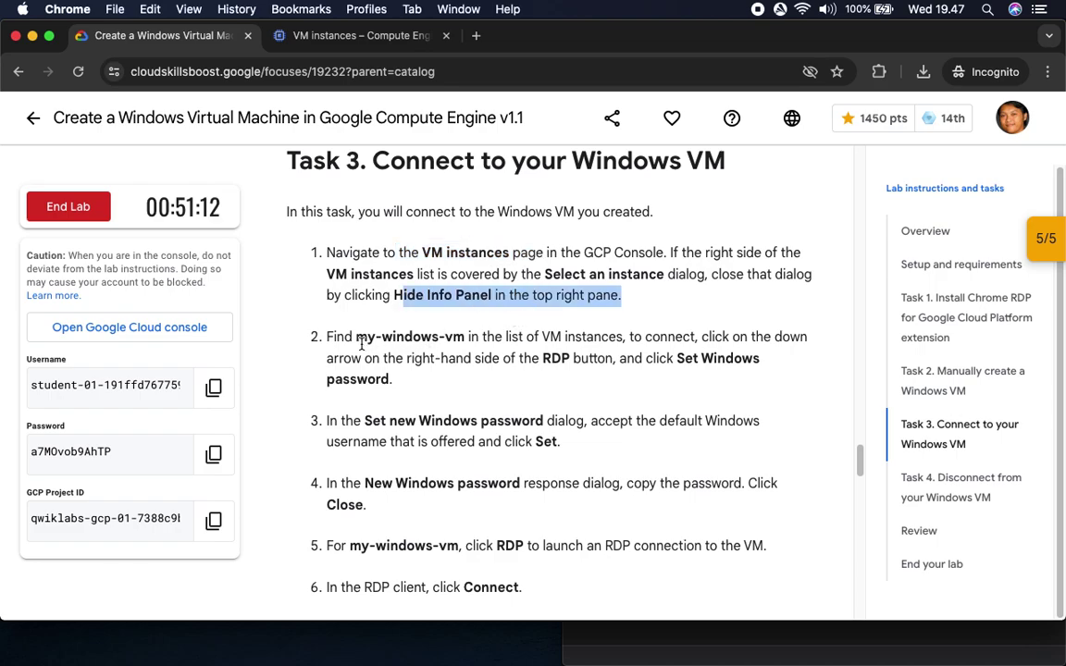
drag(356, 339, 465, 339)
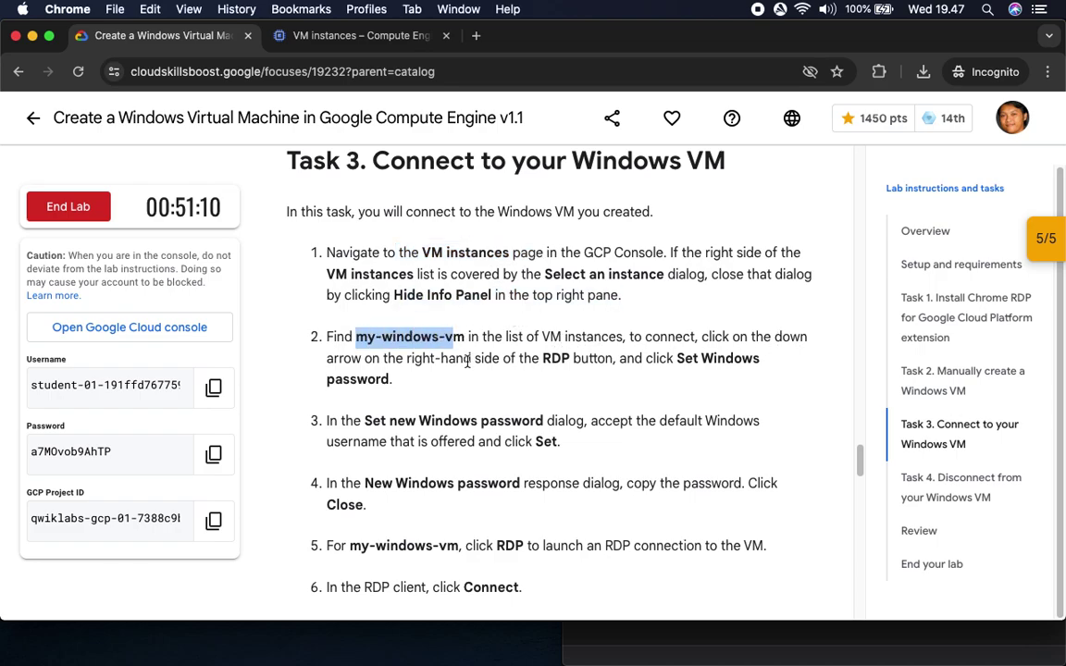
drag(531, 360, 778, 386)
Open the Set new Windows password dialog for my-windows-vm from the VM instances list in the Google Cloud console.
click(339, 41)
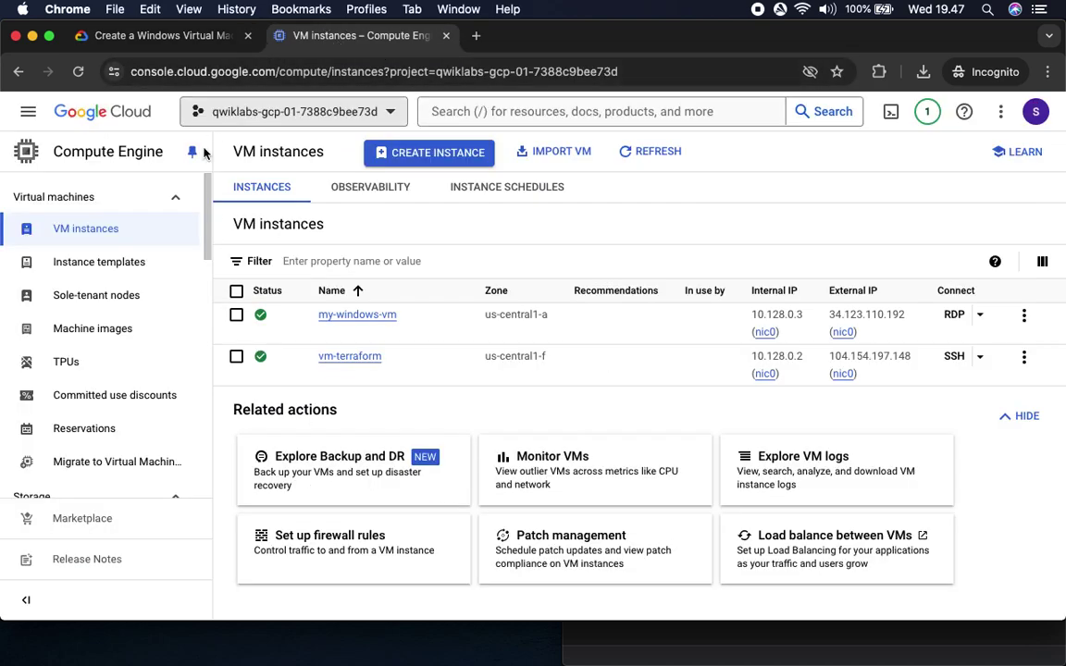
click(979, 316)
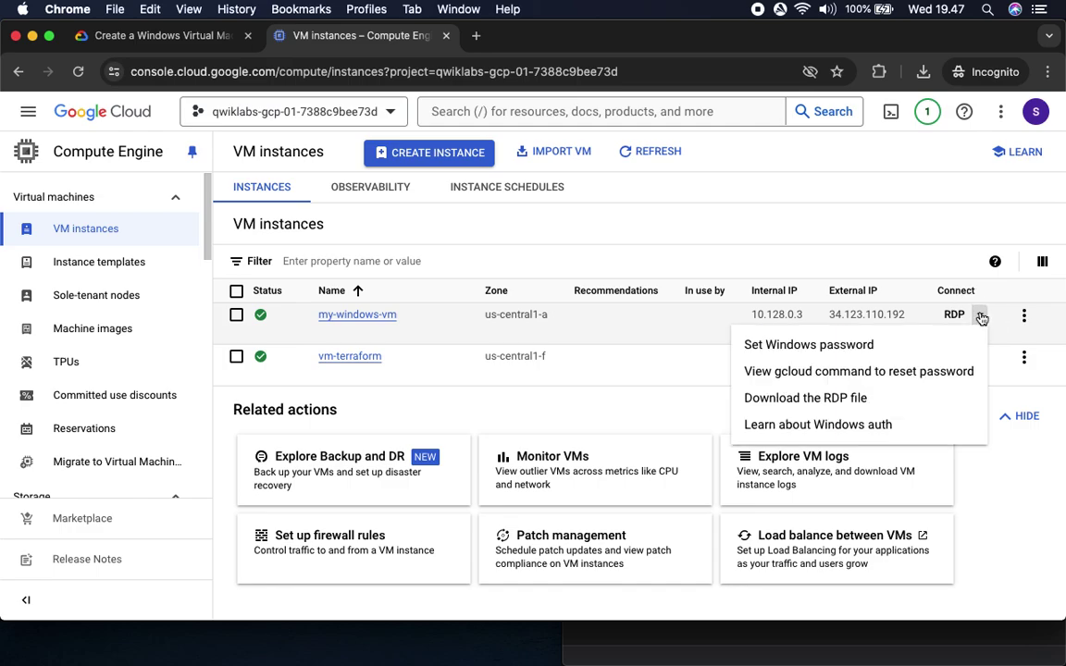
click(709, 344)
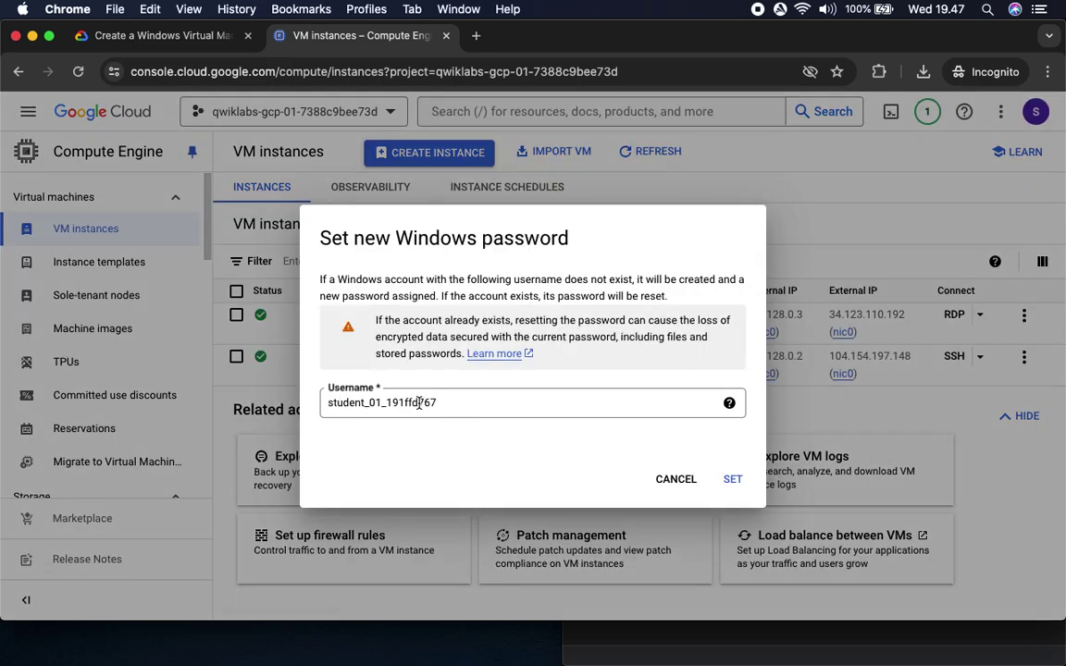
Copy the default Windows username from the password dialog and keep it in the address bar of a new browser tab.
click(144, 37)
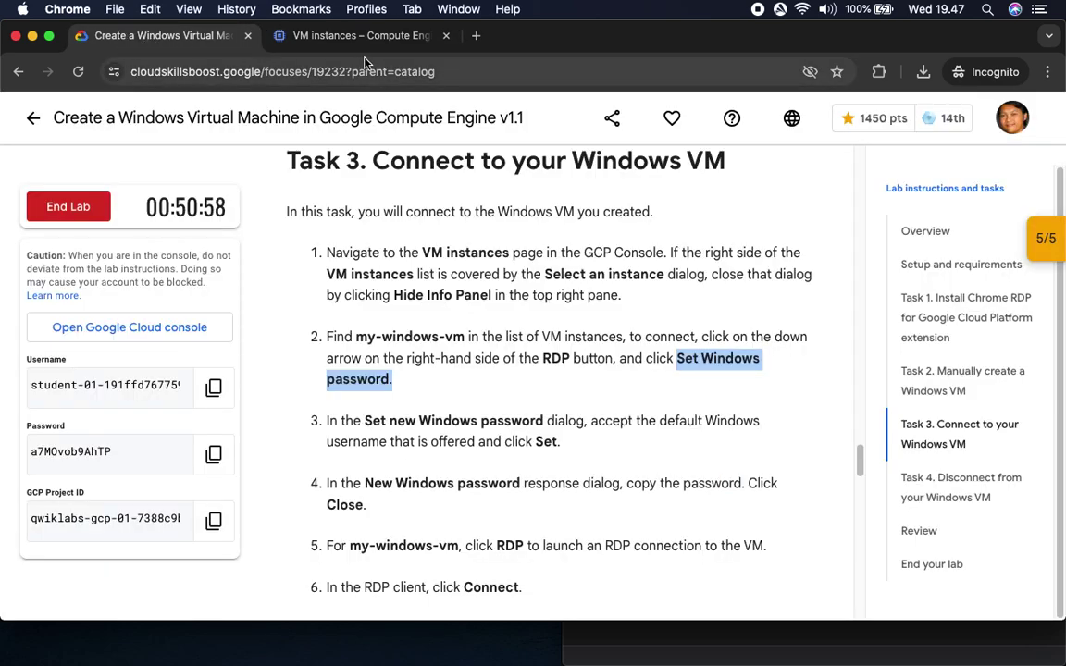
click(330, 37)
drag(470, 408, 214, 391)
key(super+c)
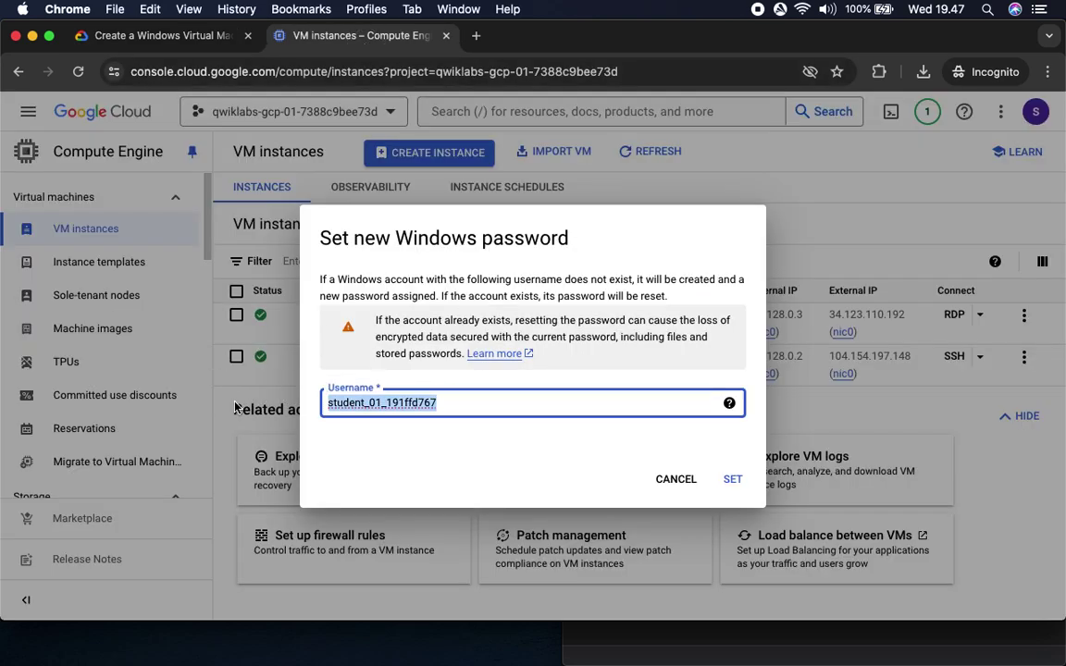
click(477, 39)
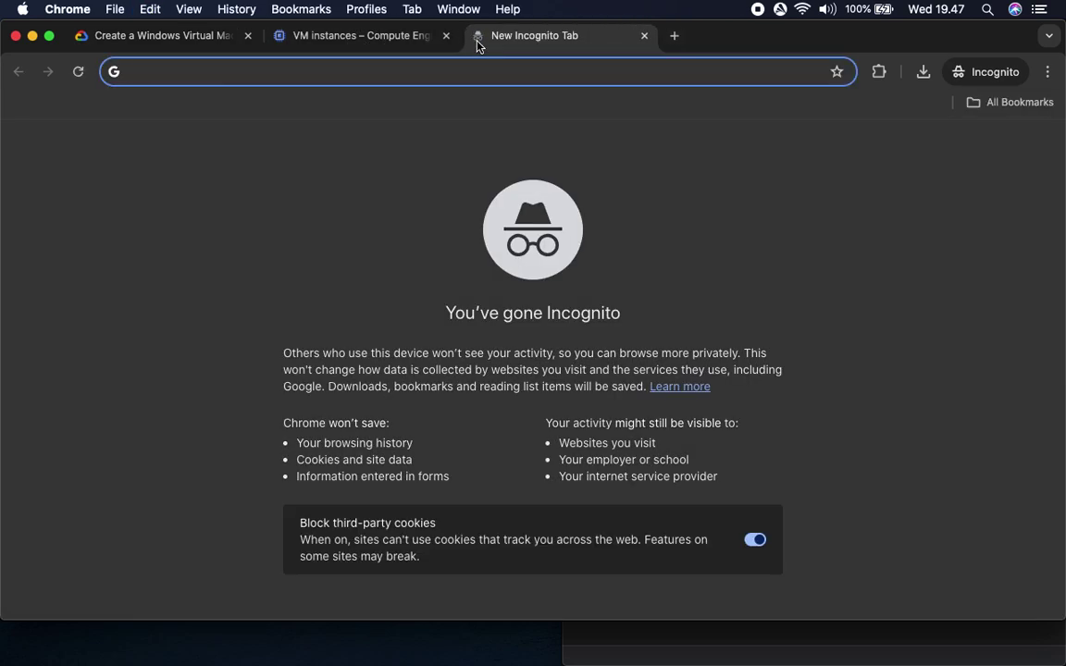
key(super+v)
click(365, 35)
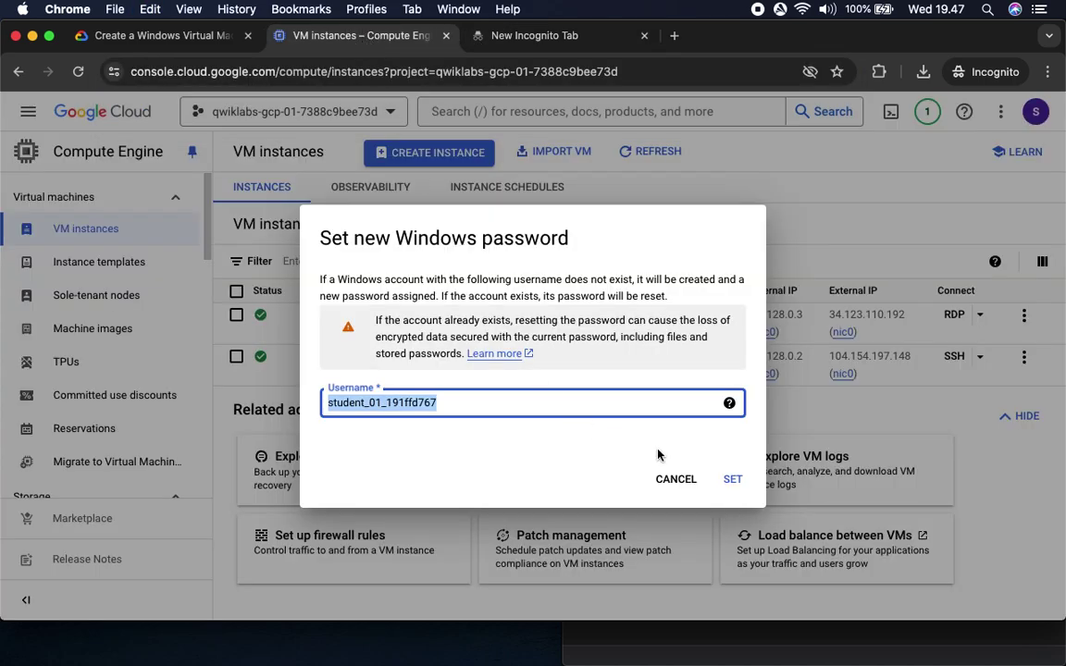
Set the new Windows password for the default username and paste the generated password into another new browser tab.
click(735, 480)
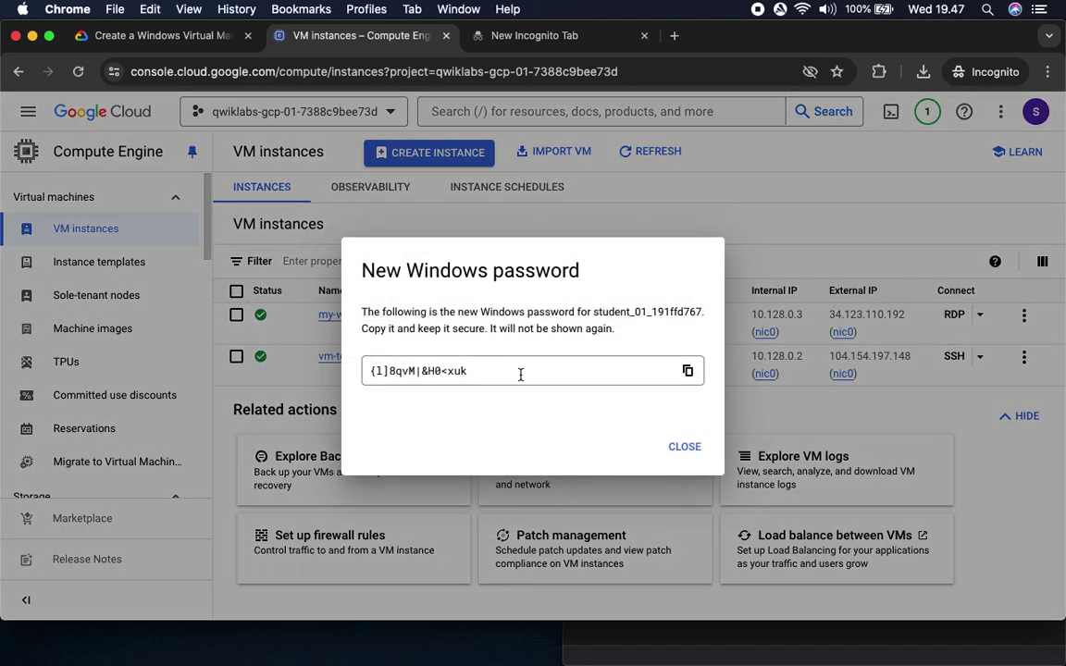
click(687, 371)
click(676, 37)
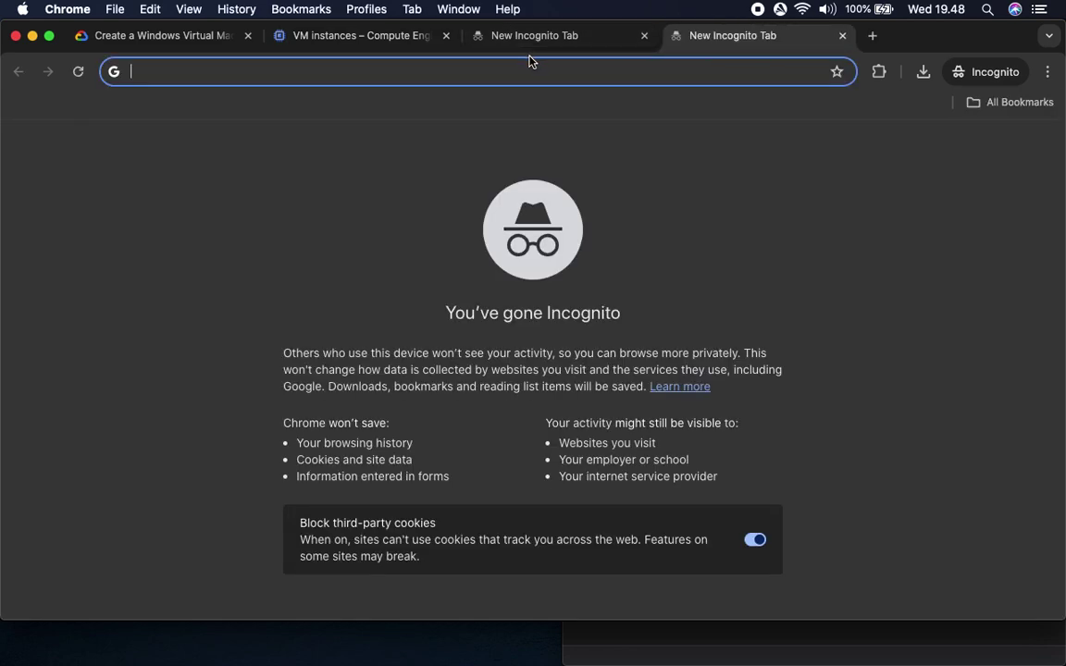
key(super+v)
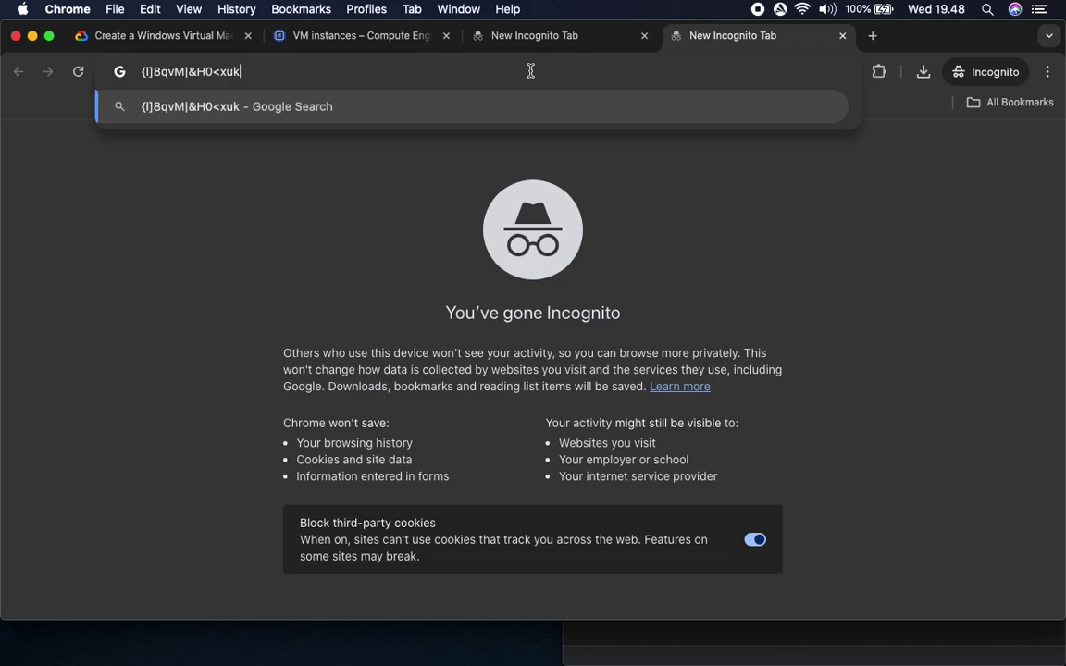
Read the lab instructions on the new Windows password dialogs and on launching an RDP connection to my-windows-vm, highlighting the key phrases.
click(158, 35)
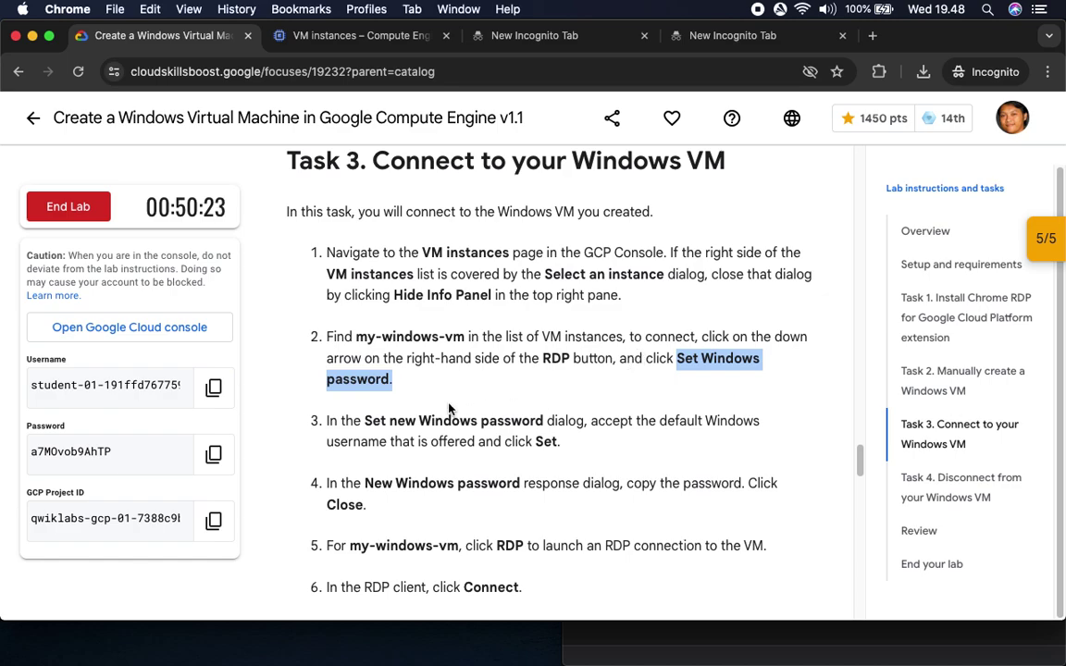
drag(365, 421, 585, 422)
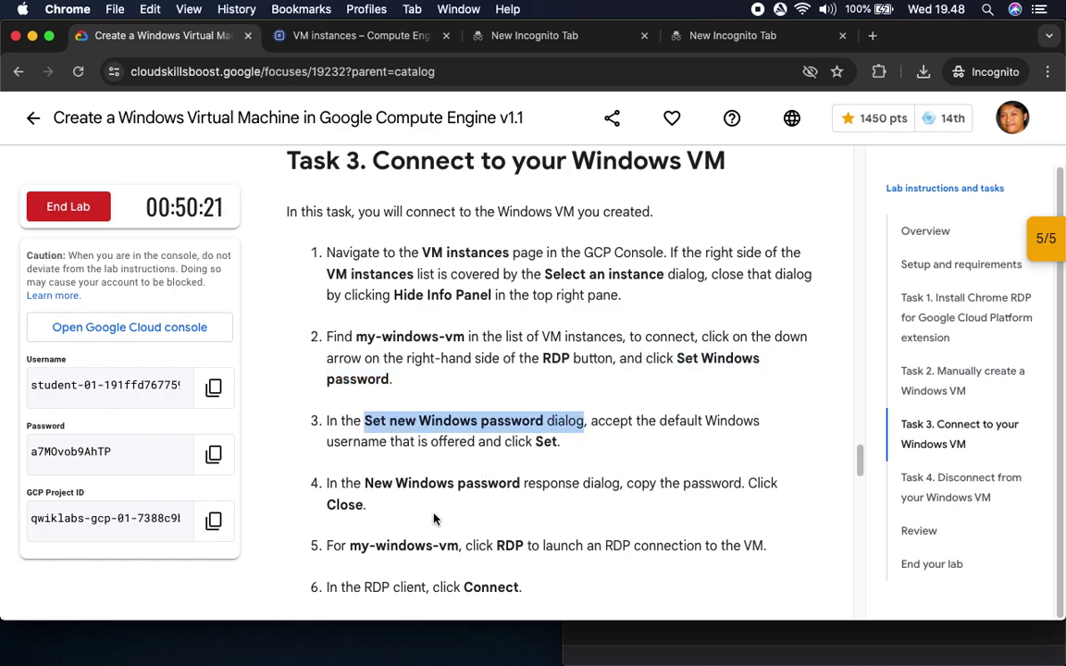
scroll(435, 507, down, 5)
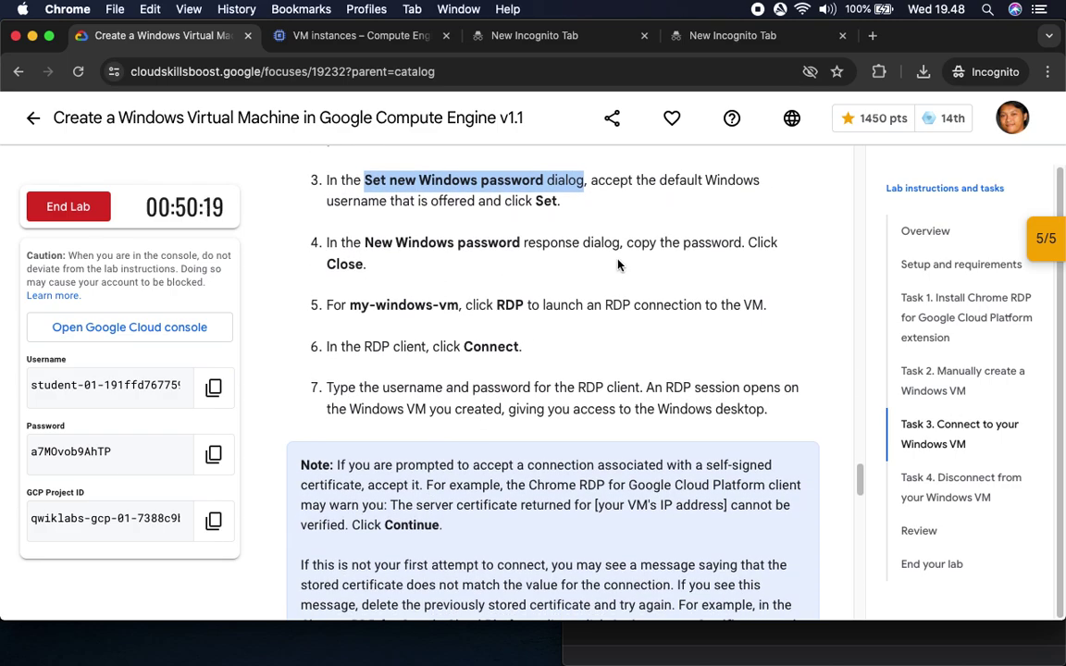
drag(349, 308, 605, 304)
Download the RDP file for my-windows-vm to the Downloads folder as my-windows-vm and open it in Microsoft Remote Desktop.
click(366, 36)
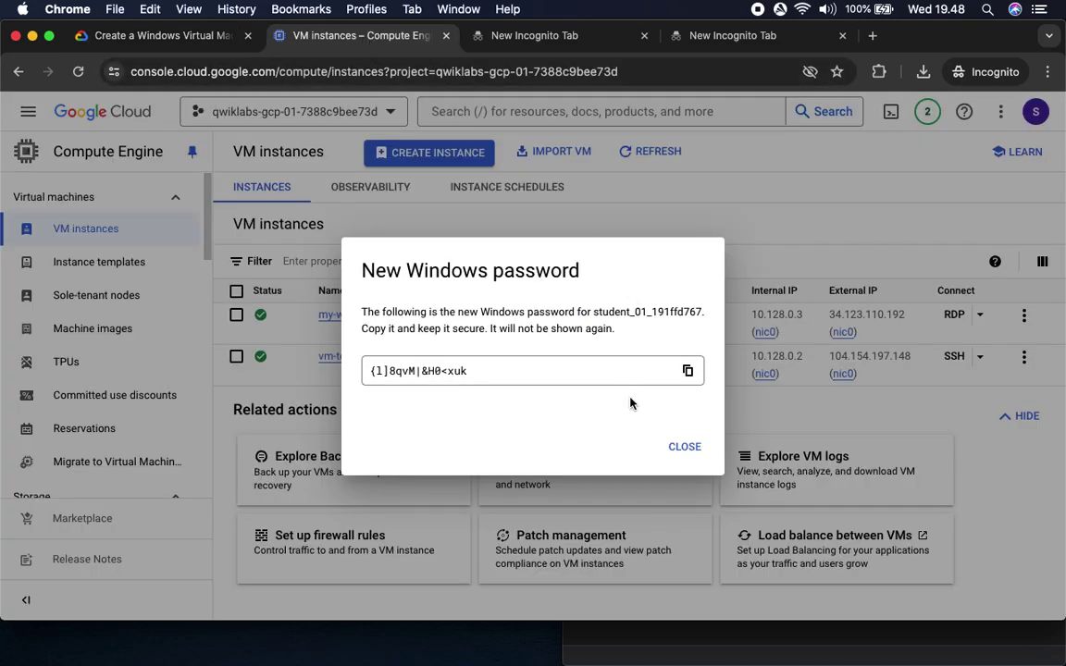
click(685, 447)
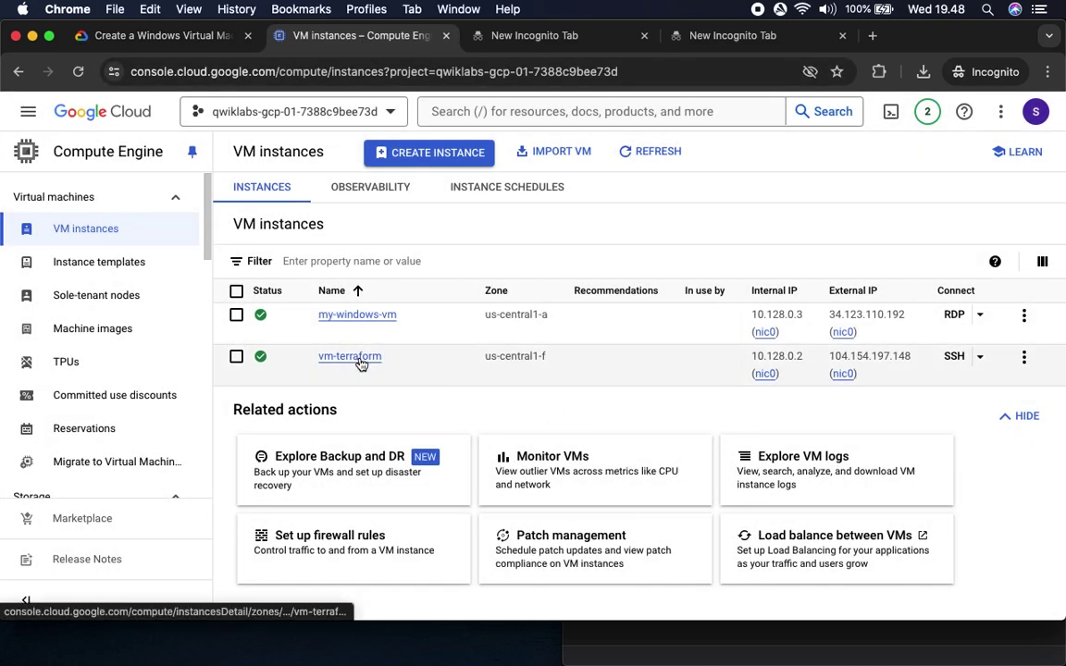
click(952, 317)
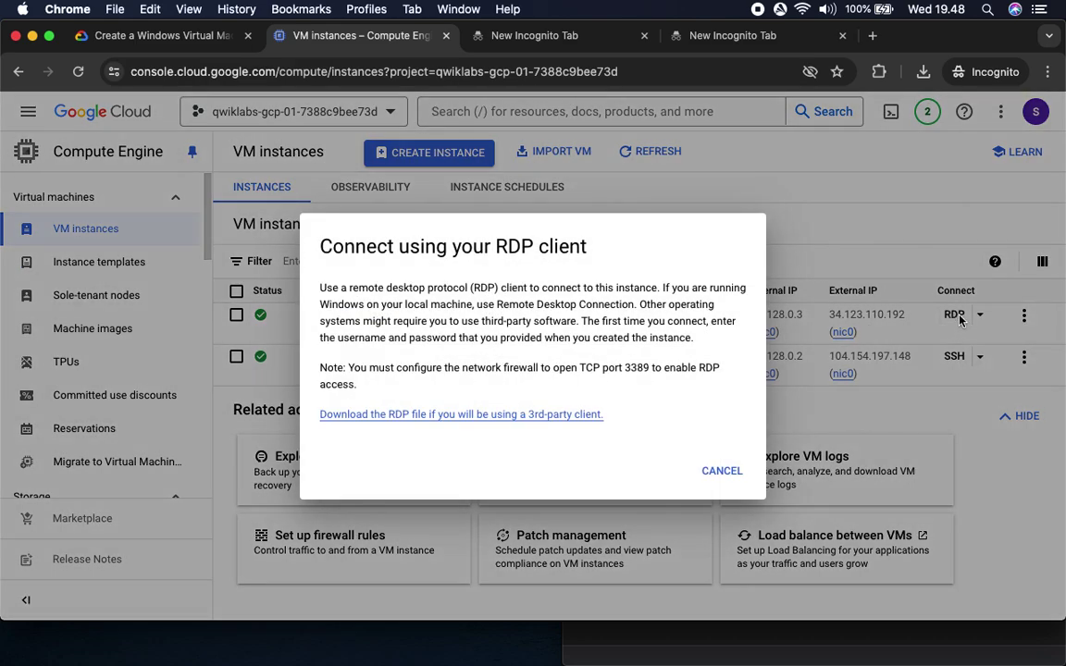
click(537, 417)
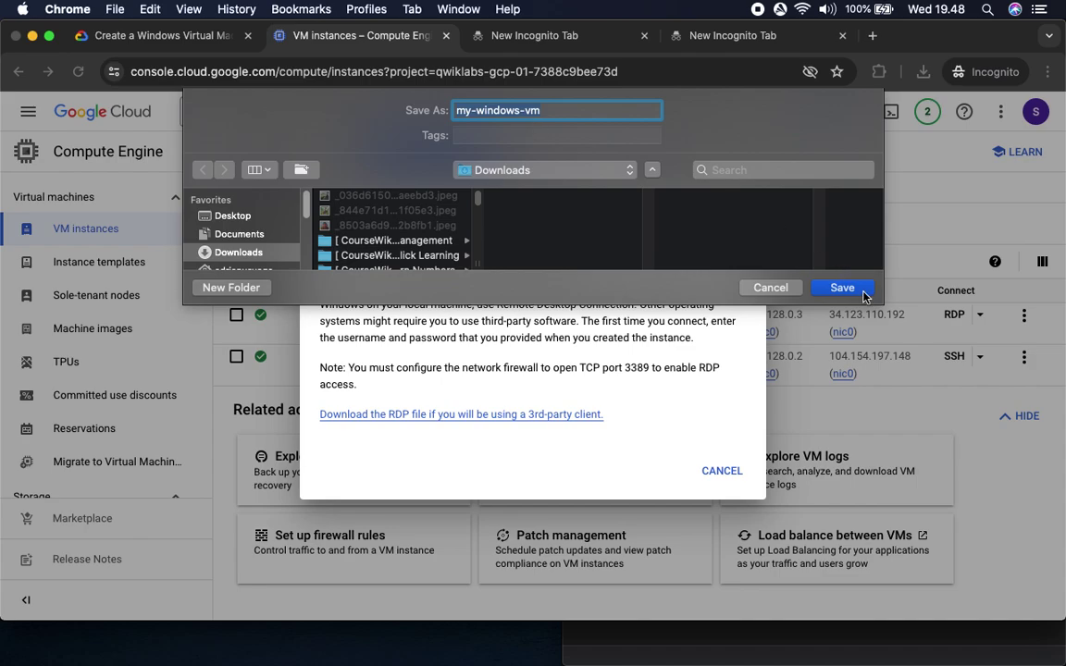
click(862, 291)
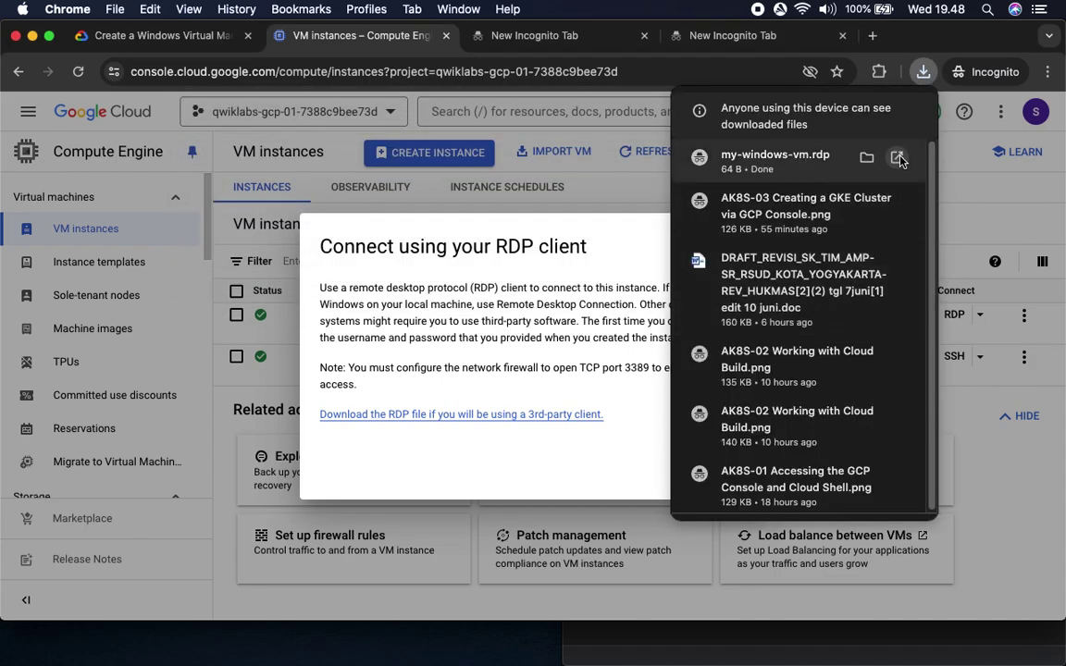
click(894, 160)
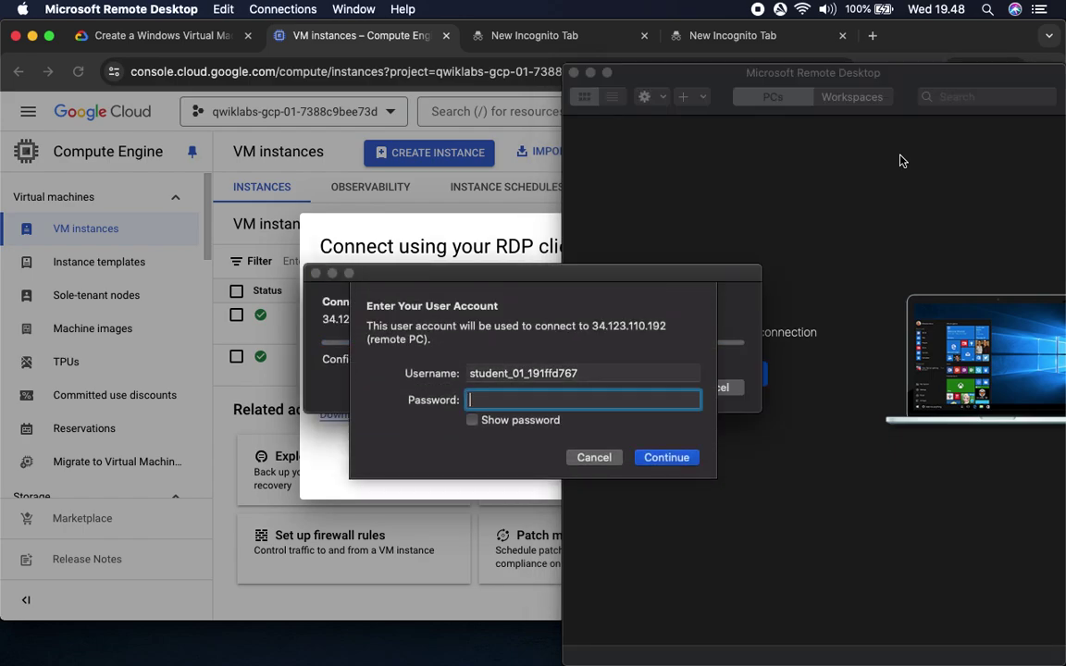
Check the lab's instruction for connecting in the RDP client and select the Windows password stored in the browser tab.
click(162, 36)
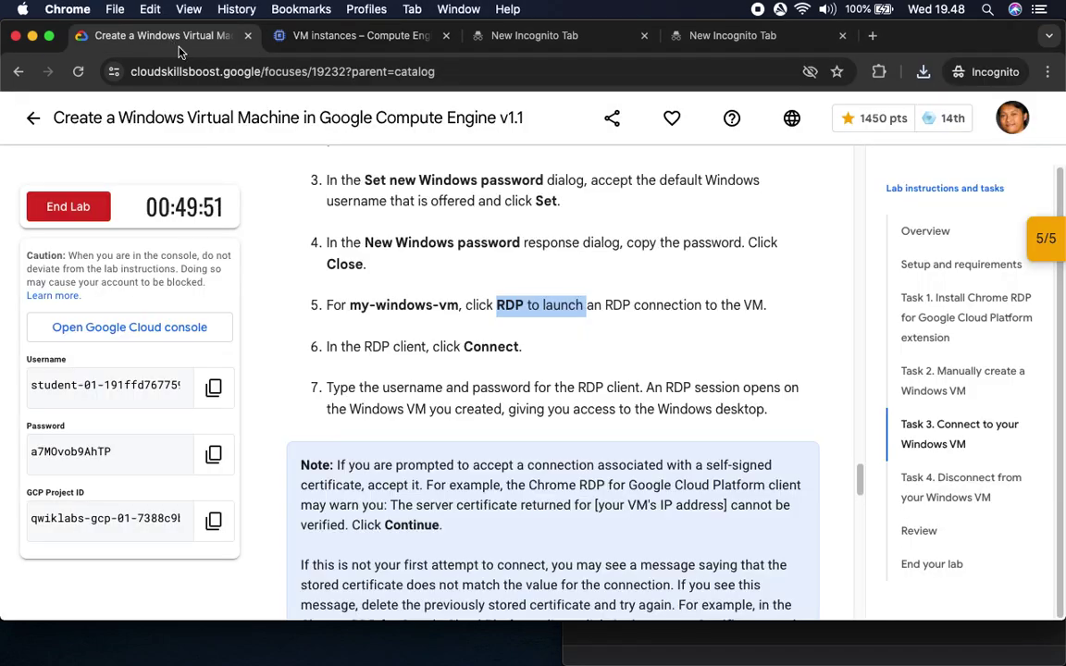
drag(340, 347, 574, 350)
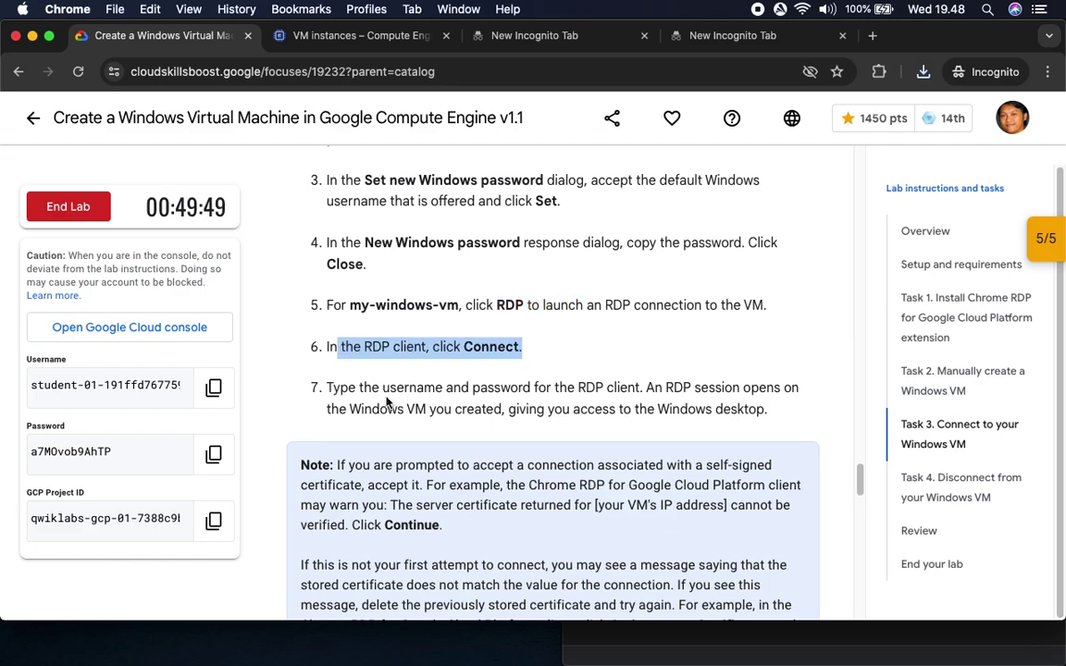
click(733, 35)
drag(289, 74, 7, 72)
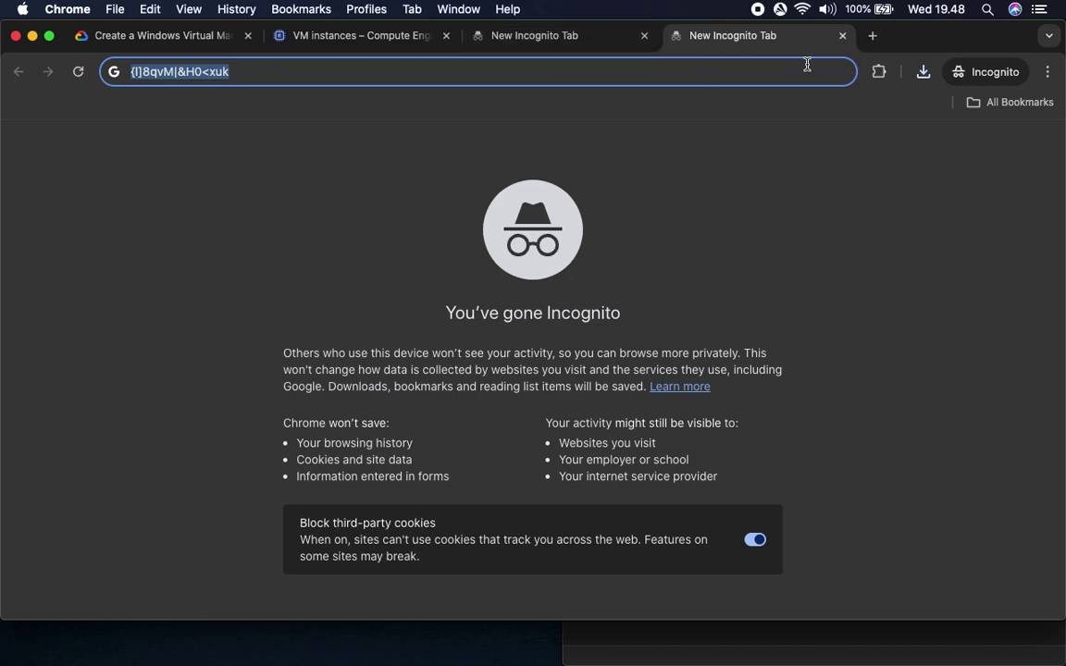
Switch back to the user account prompt in Microsoft Remote Desktop.
click(339, 37)
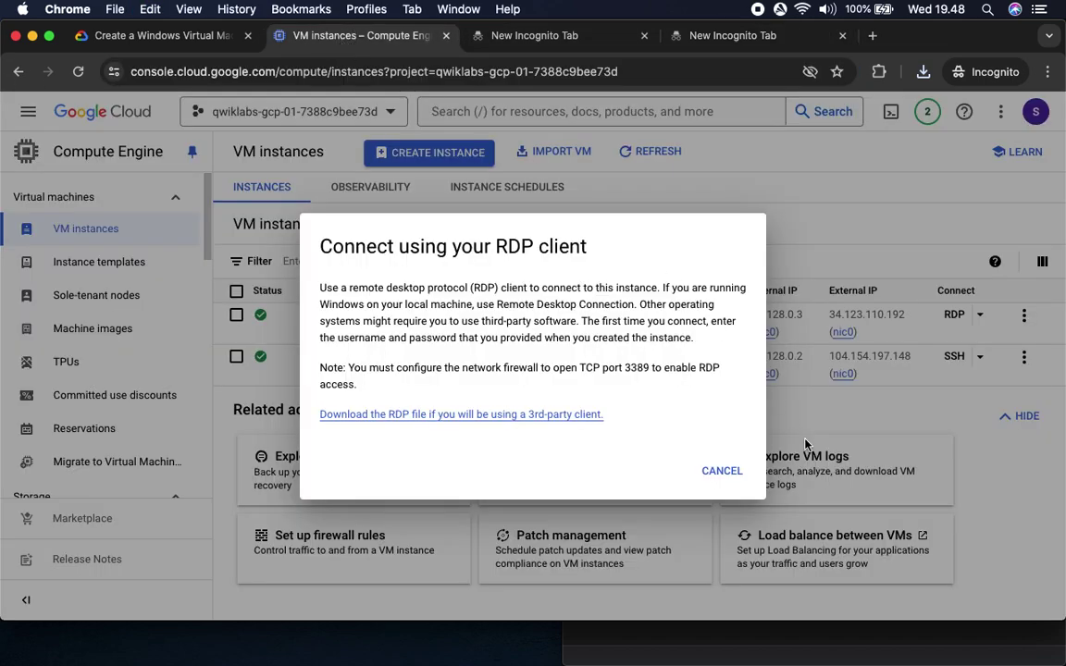
click(712, 654)
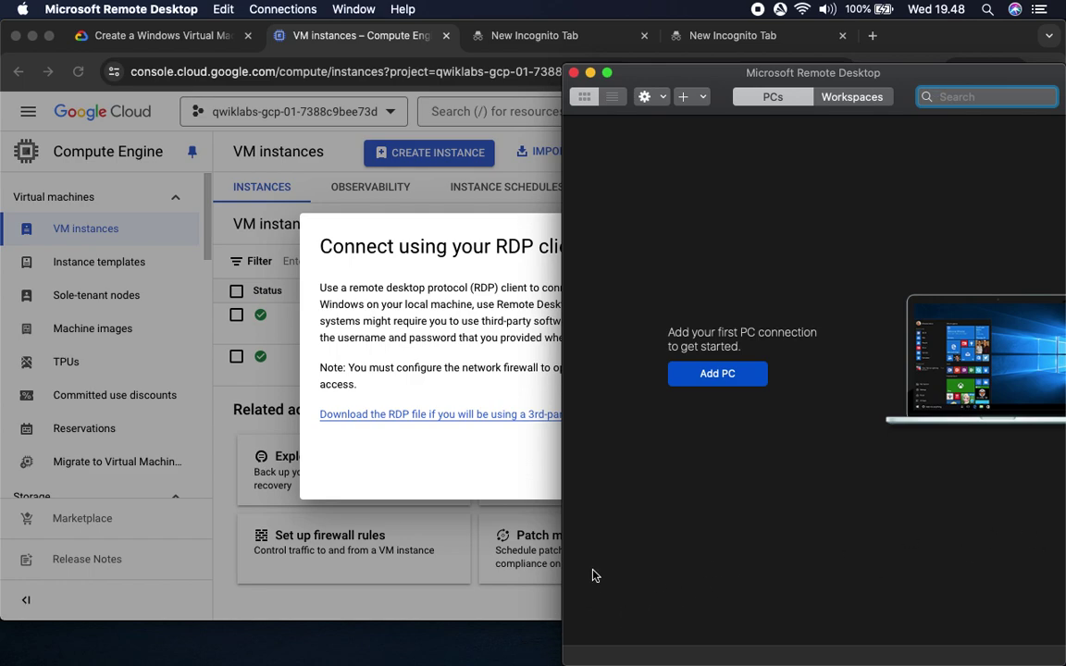
click(504, 632)
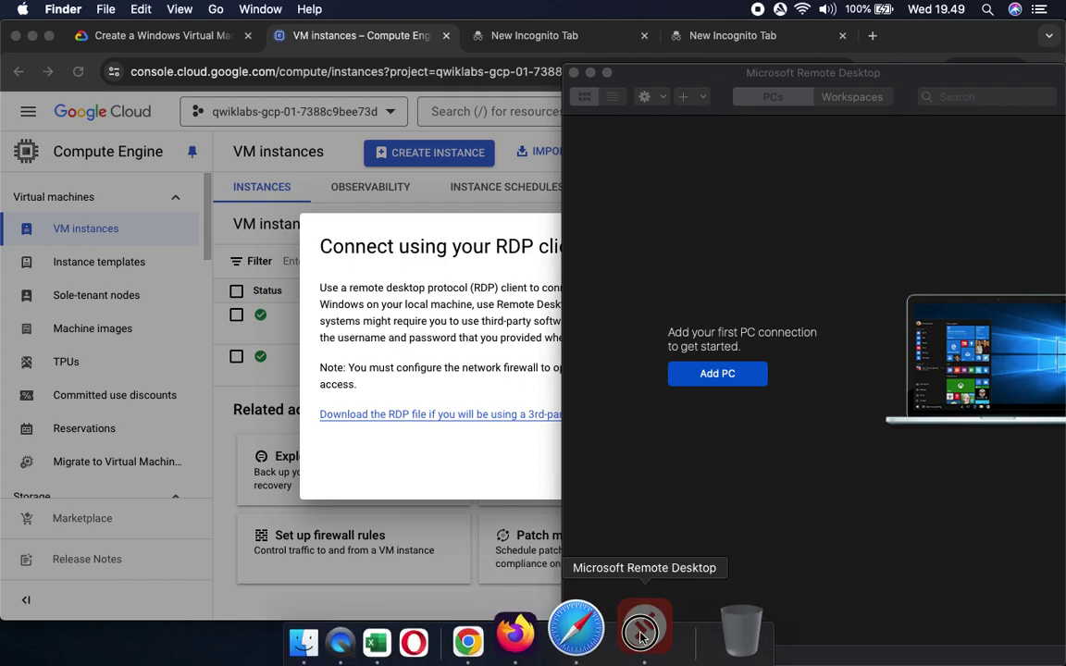
click(637, 638)
Enter the Windows account password with Show password enabled and accept the unverified certificate to connect to the VM.
click(535, 400)
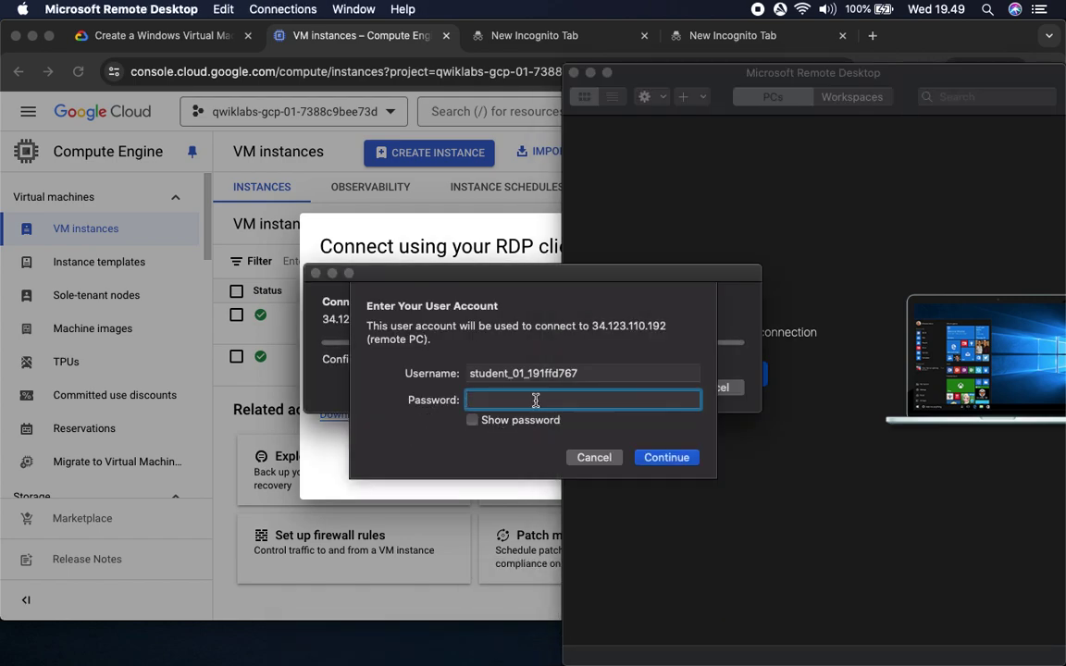
key(super+v)
click(529, 423)
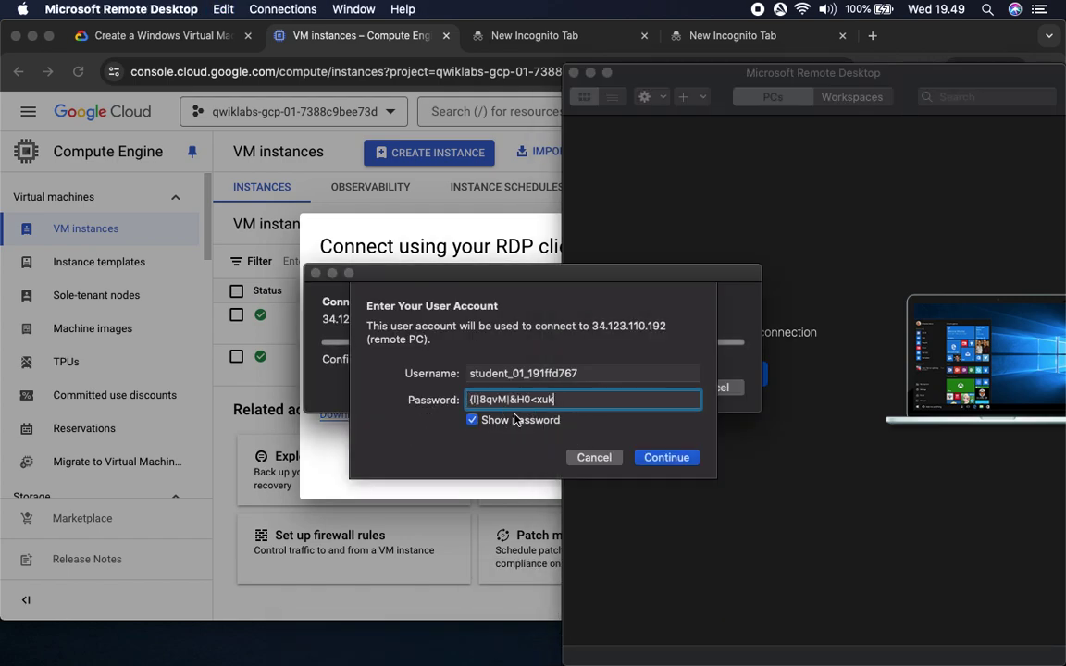
click(685, 462)
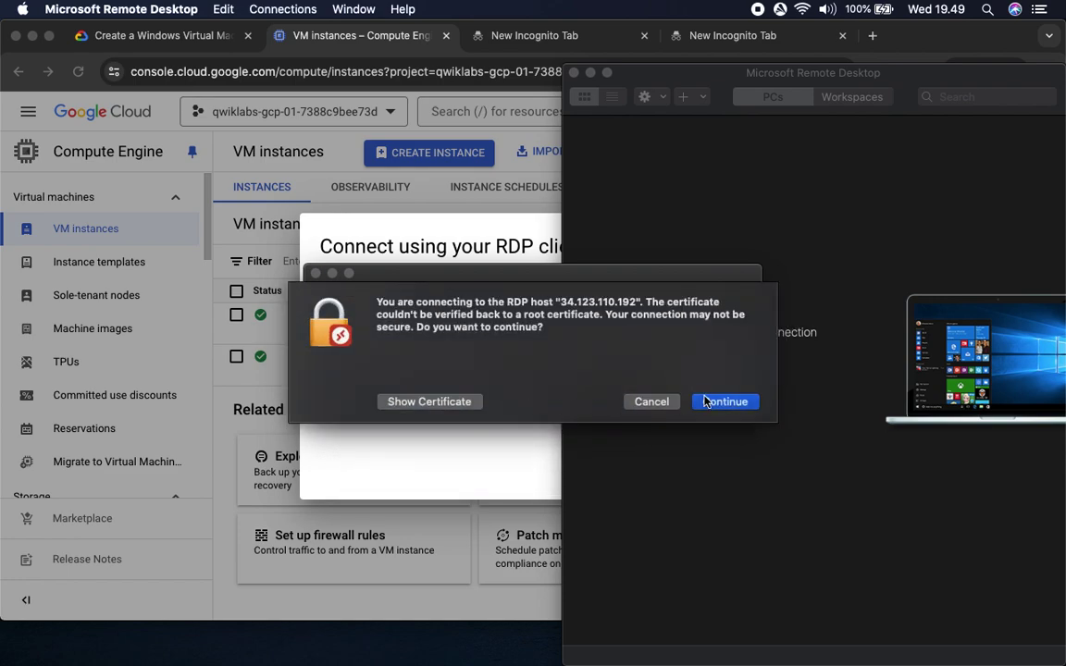
click(726, 400)
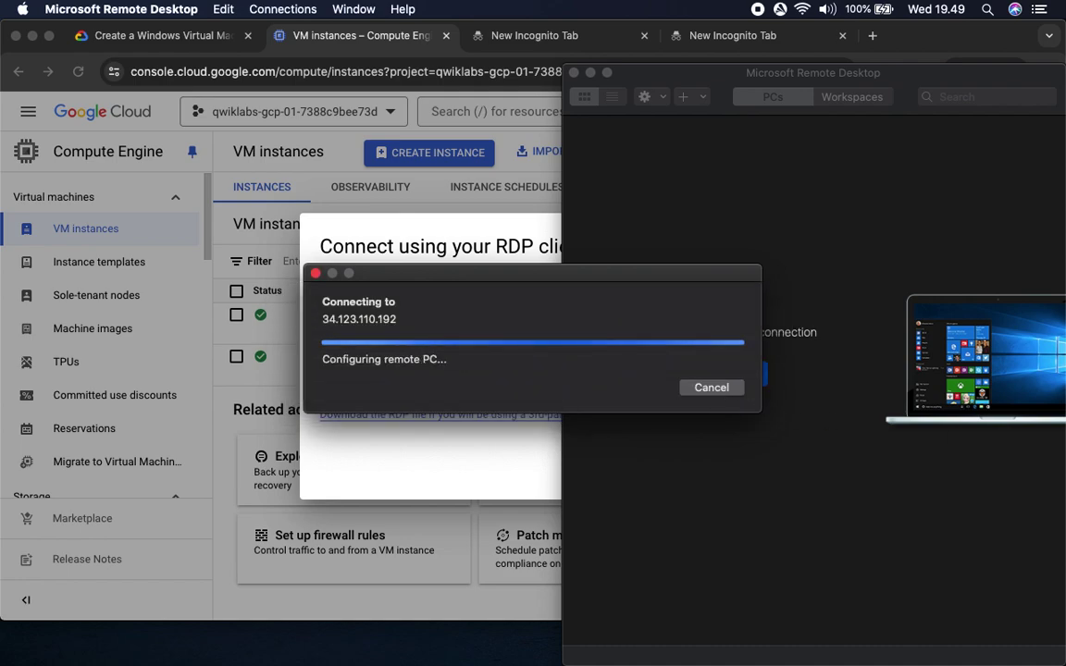